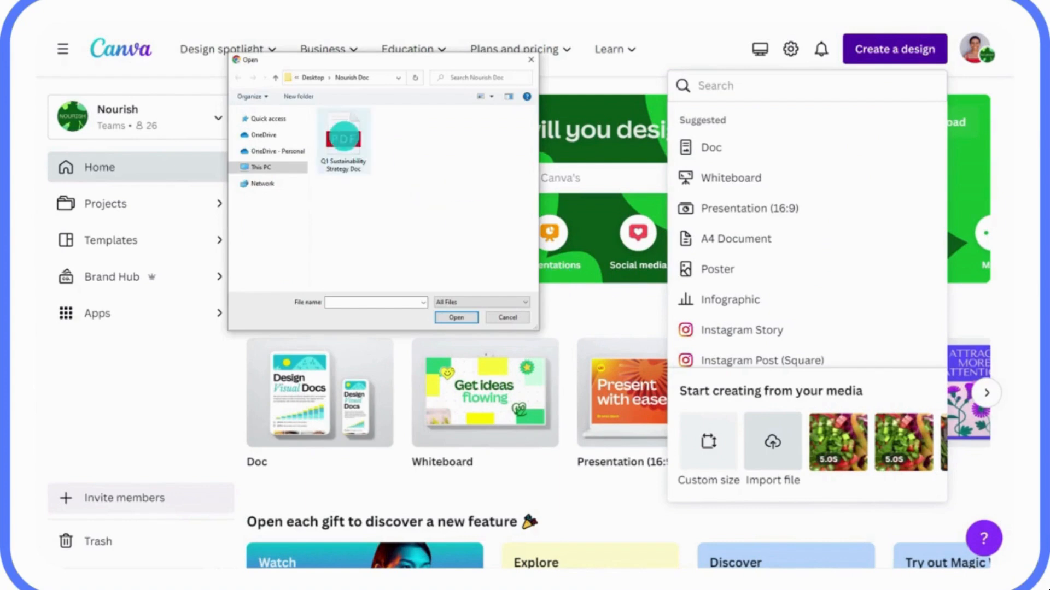
# Step: Import the Q1 Sustainability Strategy Doc PDF and open the new design from recent designs
pyautogui.click(447, 315)
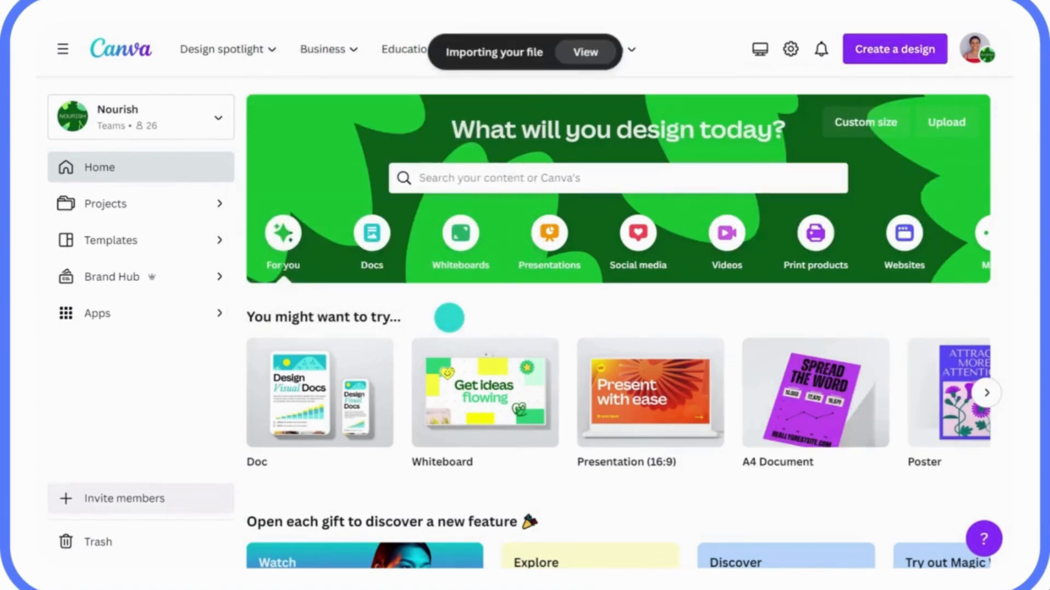
pyautogui.click(580, 52)
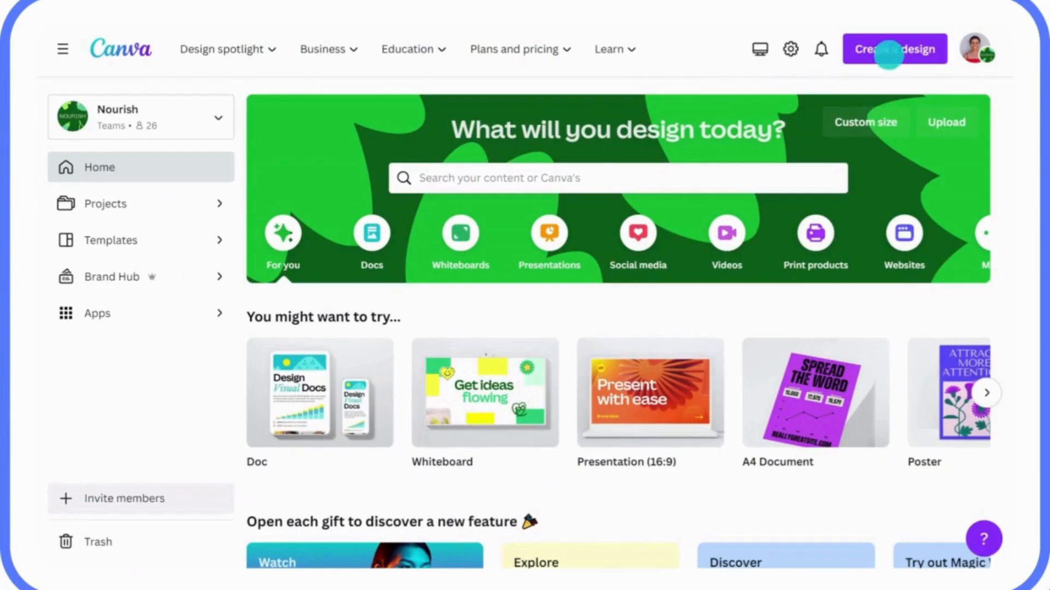
# Step: Search templates for 'daily planner' and preview the White Aesthetic Elegant Daily Planner
pyautogui.click(889, 53)
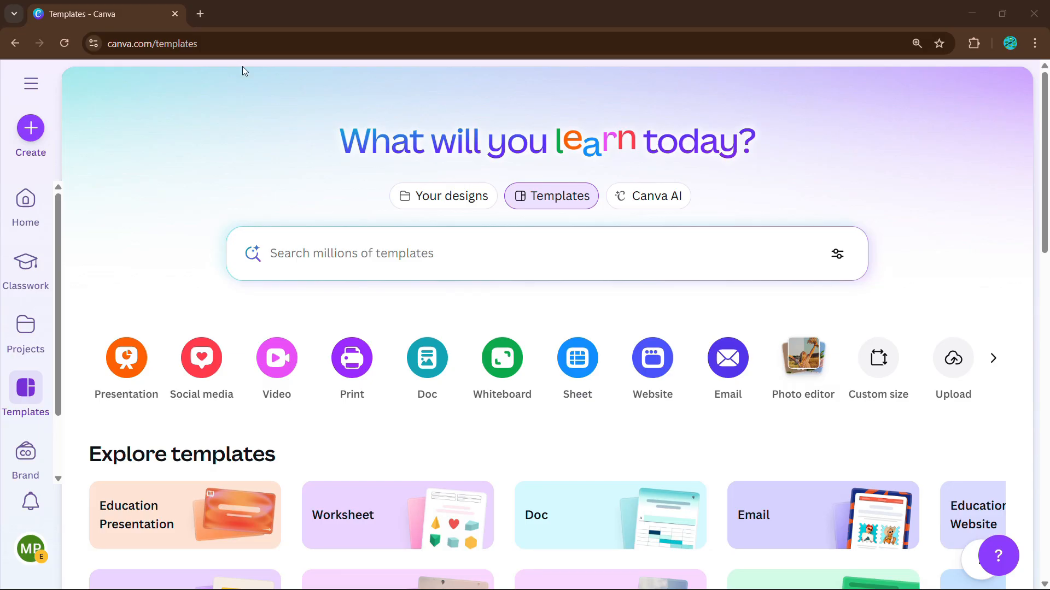
pyautogui.click(43, 129)
pyautogui.click(1027, 102)
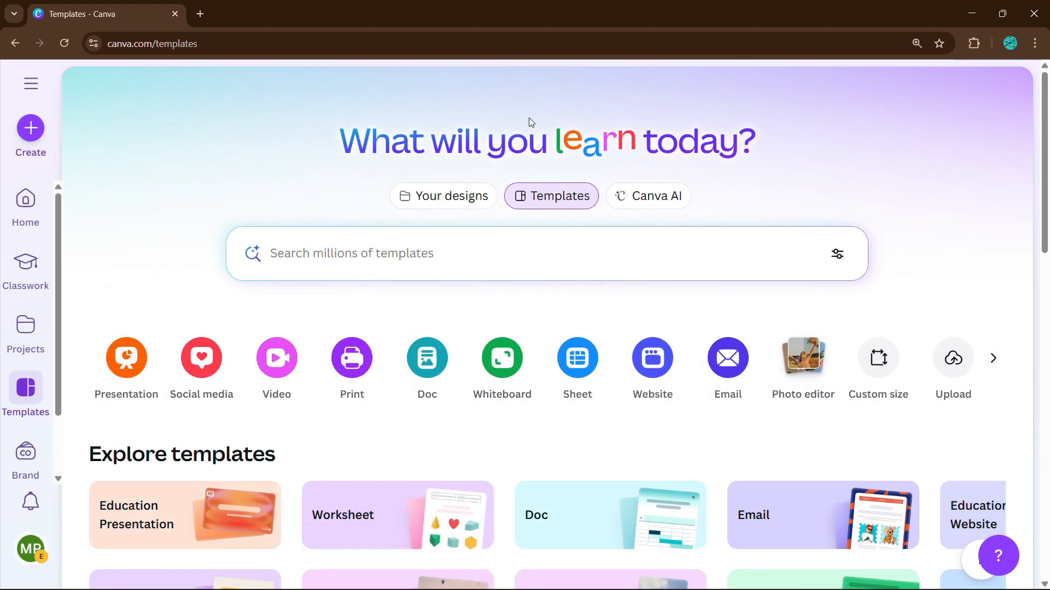
pyautogui.click(369, 256)
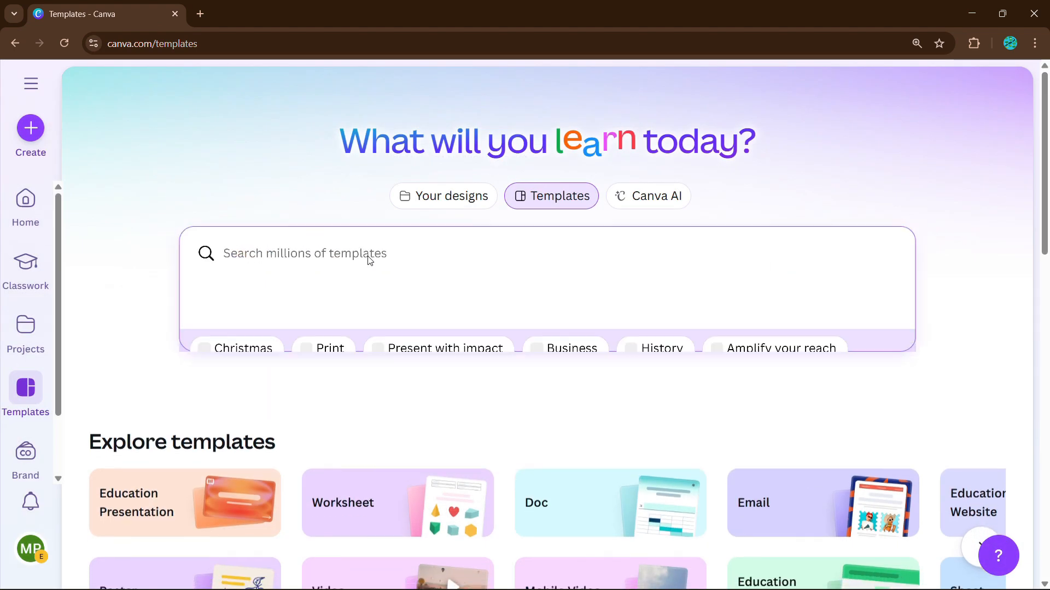
pyautogui.write('daily planner')
pyautogui.press('Return')
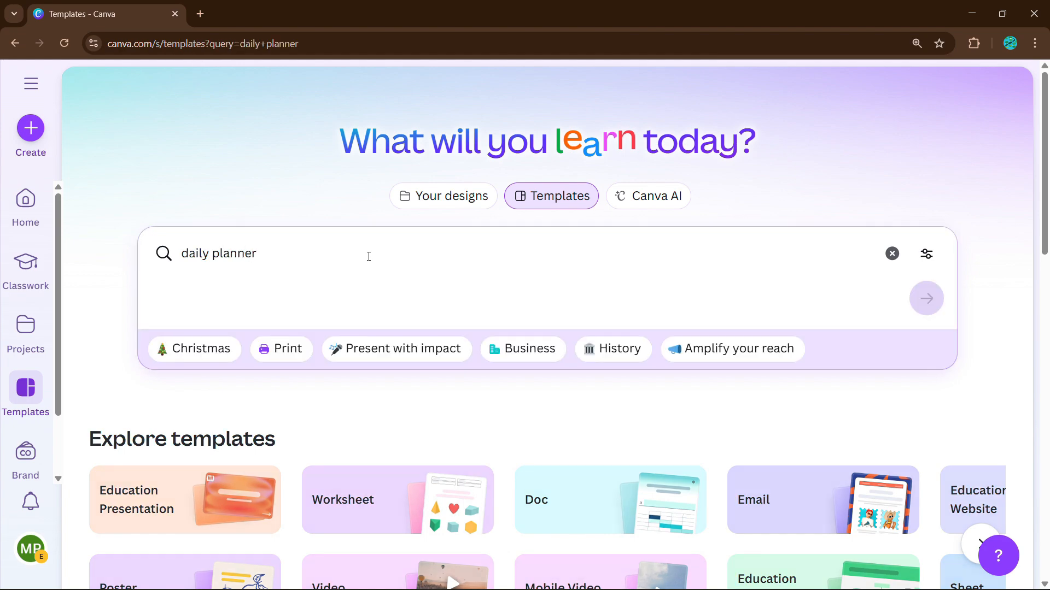
pyautogui.scroll(-10, 636, 351)
pyautogui.scroll(-8, 642, 263)
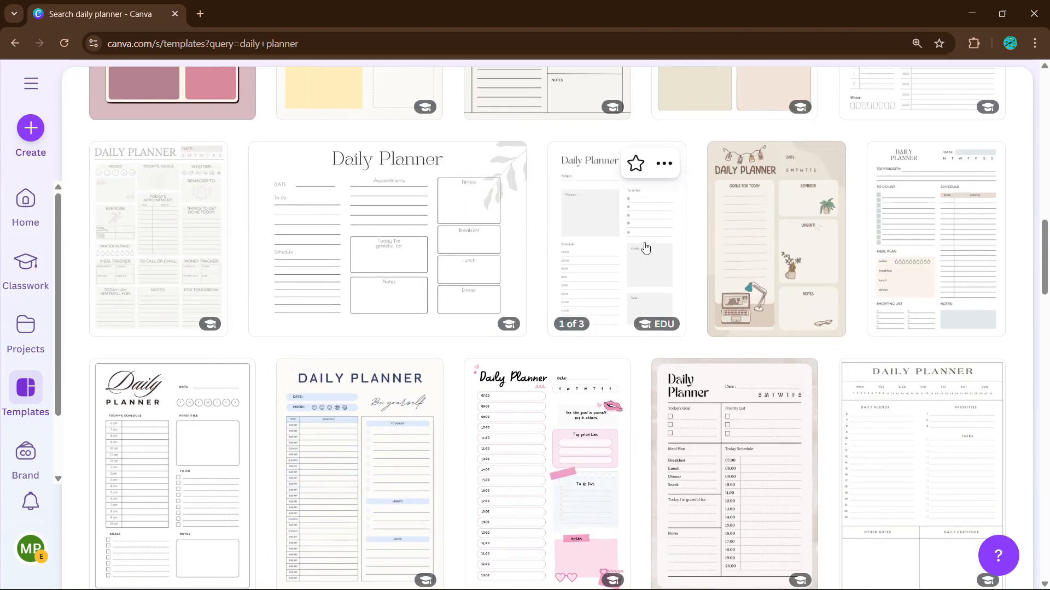
pyautogui.scroll(4, 645, 243)
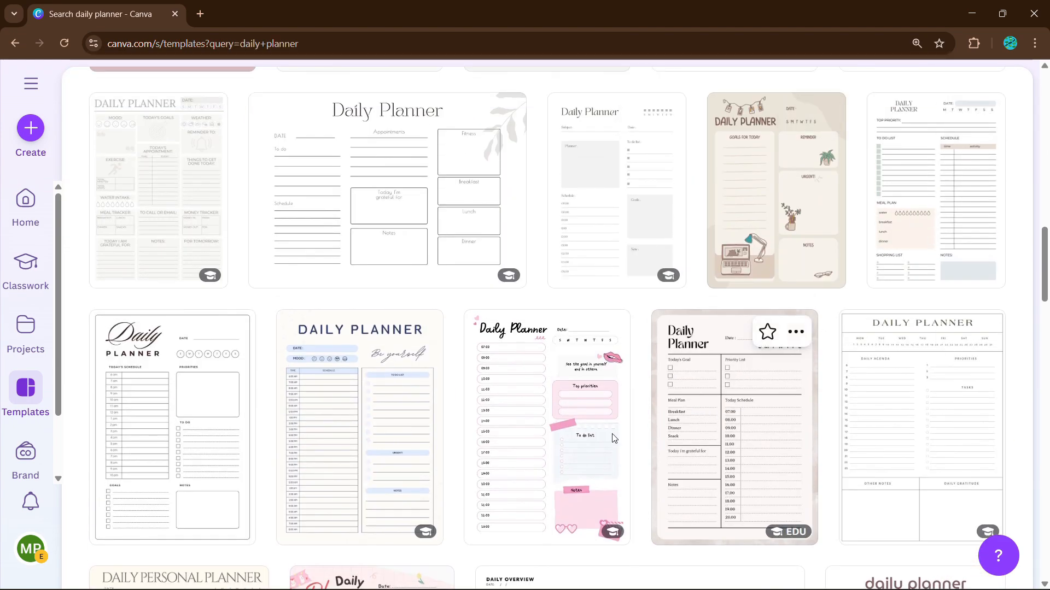
pyautogui.click(937, 262)
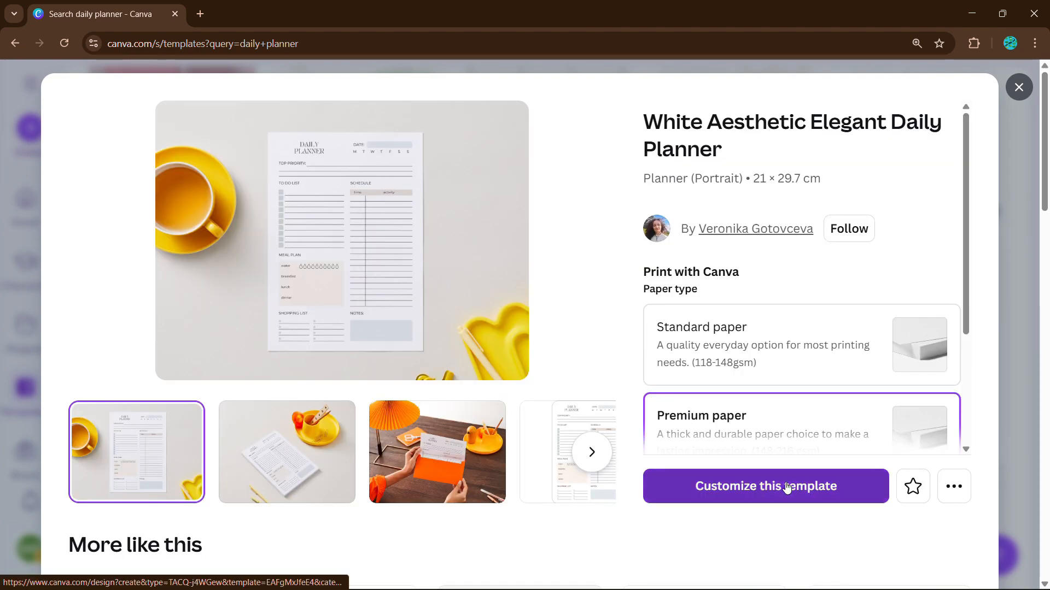
# Step: Customize the White Aesthetic Elegant Daily Planner template and zoom into the new design
pyautogui.click(786, 487)
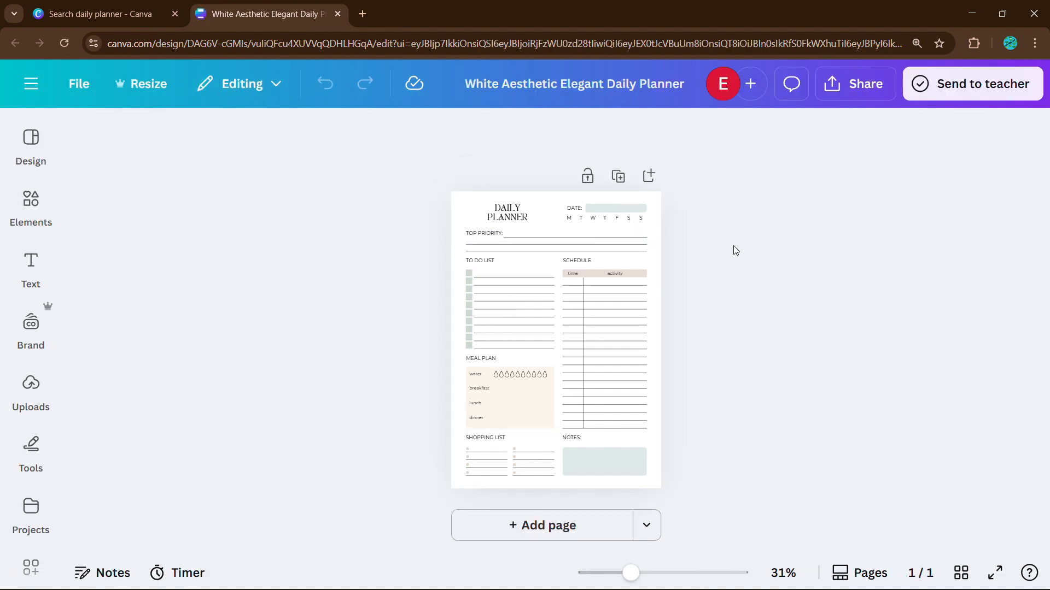
pyautogui.scroll(3, 667, 366)
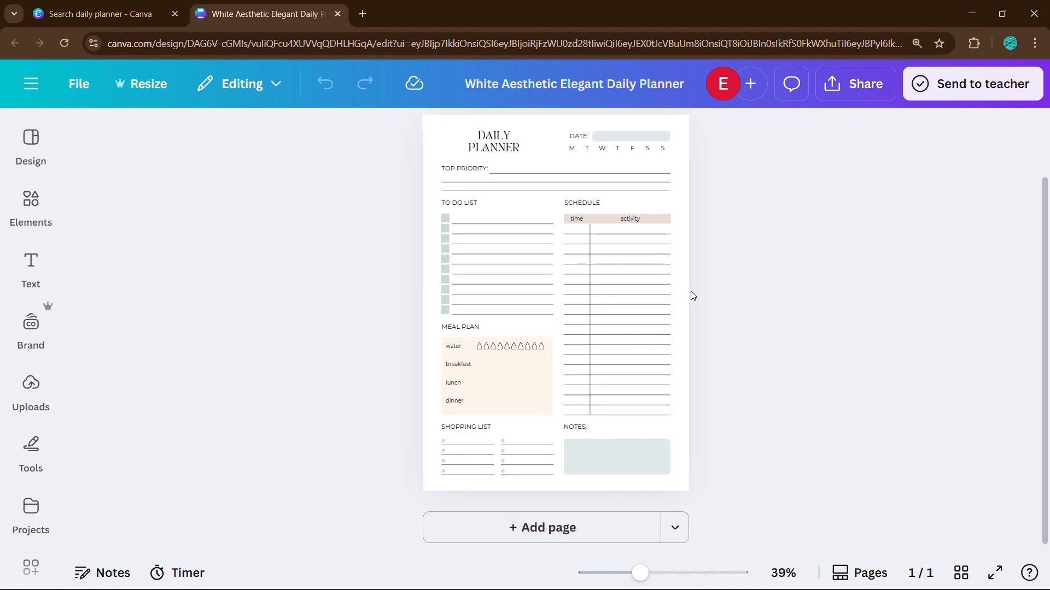
pyautogui.scroll(2, 690, 292)
pyautogui.scroll(-2, 691, 292)
pyautogui.scroll(1, 690, 292)
pyautogui.scroll(-2, 690, 291)
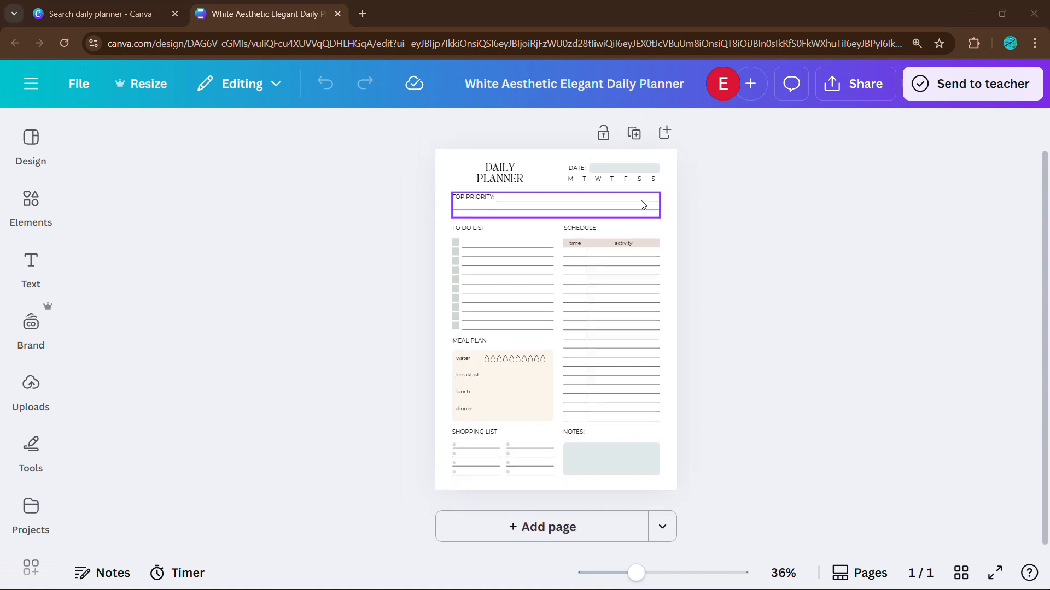
# Step: Narrow Top Priority to half width, move DATE down, and centre and enlarge the title
pyautogui.scroll(2, 642, 204)
pyautogui.click(644, 206)
pyautogui.click(747, 266)
pyautogui.moveTo(683, 212)
pyautogui.mouseDown()
pyautogui.moveTo(553, 212)
pyautogui.moveTo(677, 219)
pyautogui.mouseUp()
pyautogui.scroll(2, 584, 219)
pyautogui.moveTo(676, 210); pyautogui.dragTo(677, 253)
pyautogui.moveTo(479, 210); pyautogui.dragTo(506, 210)
pyautogui.moveTo(550, 198)
pyautogui.mouseDown()
pyautogui.moveTo(599, 183)
pyautogui.moveTo(550, 211)
pyautogui.mouseUp()
pyautogui.click(762, 175)
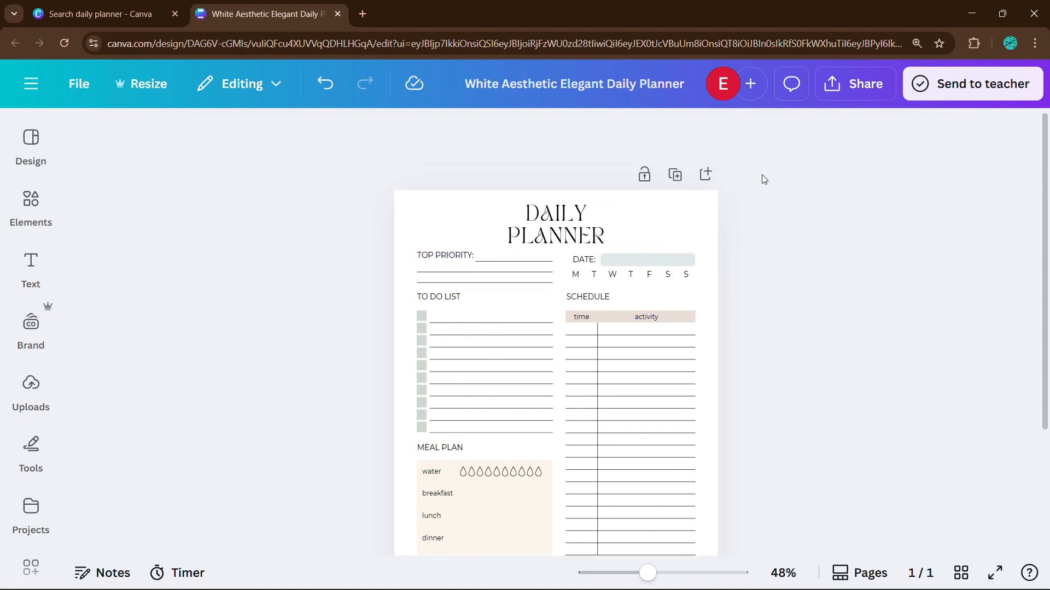
# Step: Fill the date bar with teal
pyautogui.scroll(2, 656, 246)
pyautogui.click(668, 232)
pyautogui.click(514, 133)
pyautogui.click(92, 305)
pyautogui.click(199, 497)
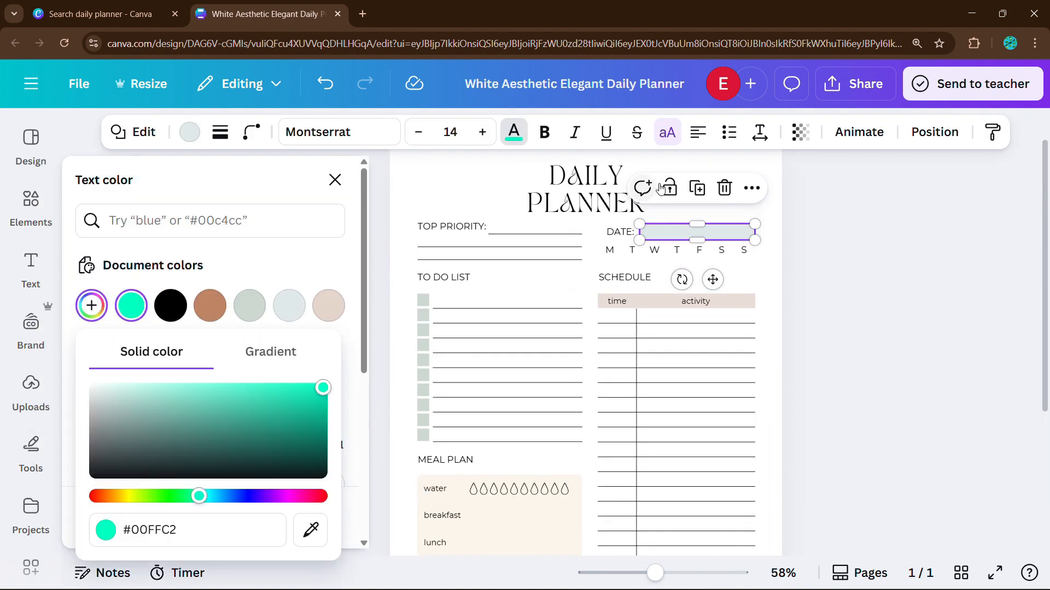
pyautogui.click(809, 241)
pyautogui.click(190, 132)
pyautogui.click(131, 306)
pyautogui.click(786, 336)
# Step: Fill the schedule's activity and time header cells turquoise, lightened to #9DFFE7
pyautogui.scroll(-1, 787, 336)
pyautogui.click(694, 227)
pyautogui.scroll(1, 694, 227)
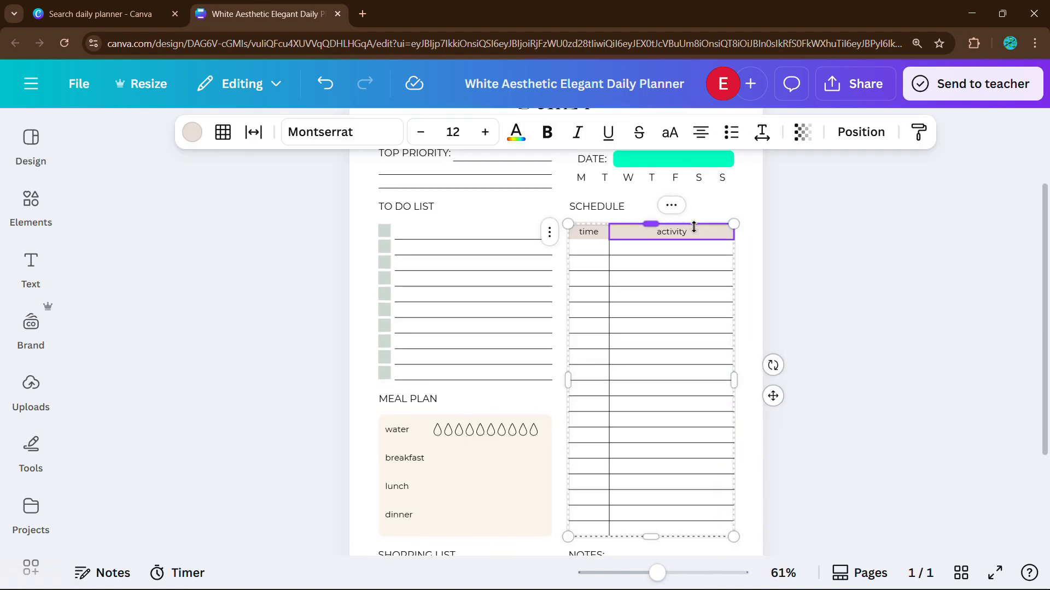
pyautogui.scroll(3, 694, 226)
pyautogui.click(192, 133)
pyautogui.click(209, 305)
pyautogui.click(91, 305)
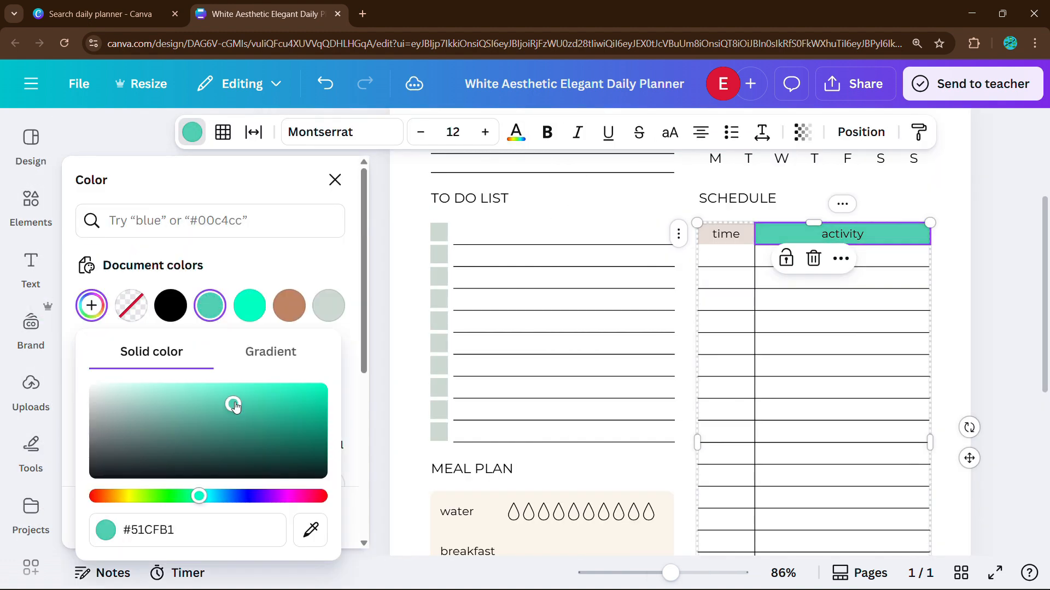
pyautogui.moveTo(164, 391)
pyautogui.mouseDown()
pyautogui.moveTo(182, 388)
pyautogui.moveTo(144, 388)
pyautogui.mouseUp()
pyautogui.scroll(-4, 701, 288)
pyautogui.scroll(4, 701, 288)
pyautogui.click(710, 270)
pyautogui.click(170, 306)
pyautogui.click(92, 306)
pyautogui.click(1000, 279)
# Step: Set the schedule's activity header cell to Light turquoise
pyautogui.scroll(2, 698, 284)
pyautogui.click(698, 285)
pyautogui.click(646, 370)
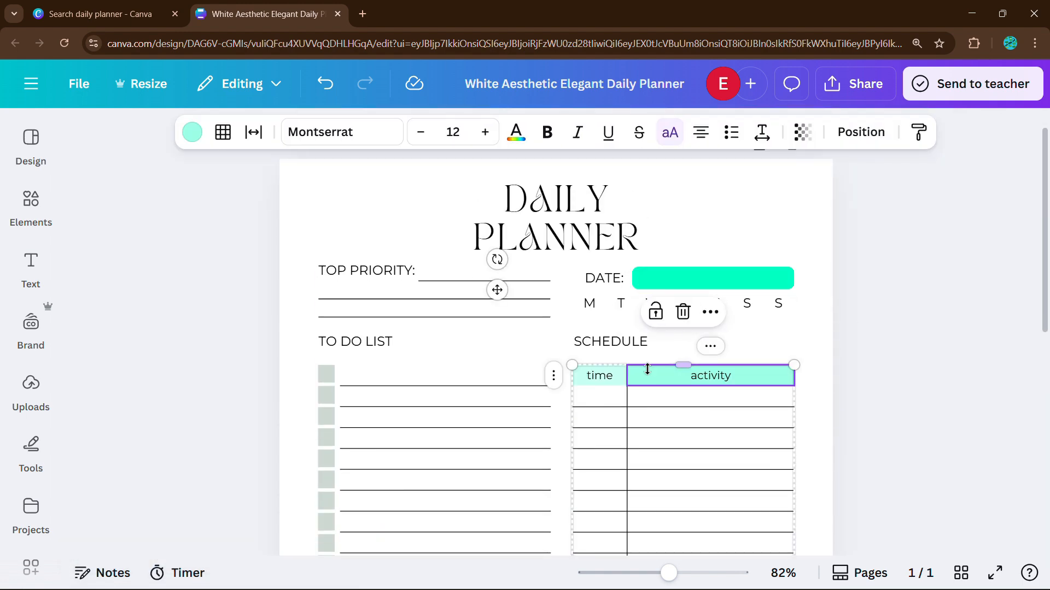
pyautogui.click(192, 133)
pyautogui.click(333, 298)
pyautogui.click(710, 397)
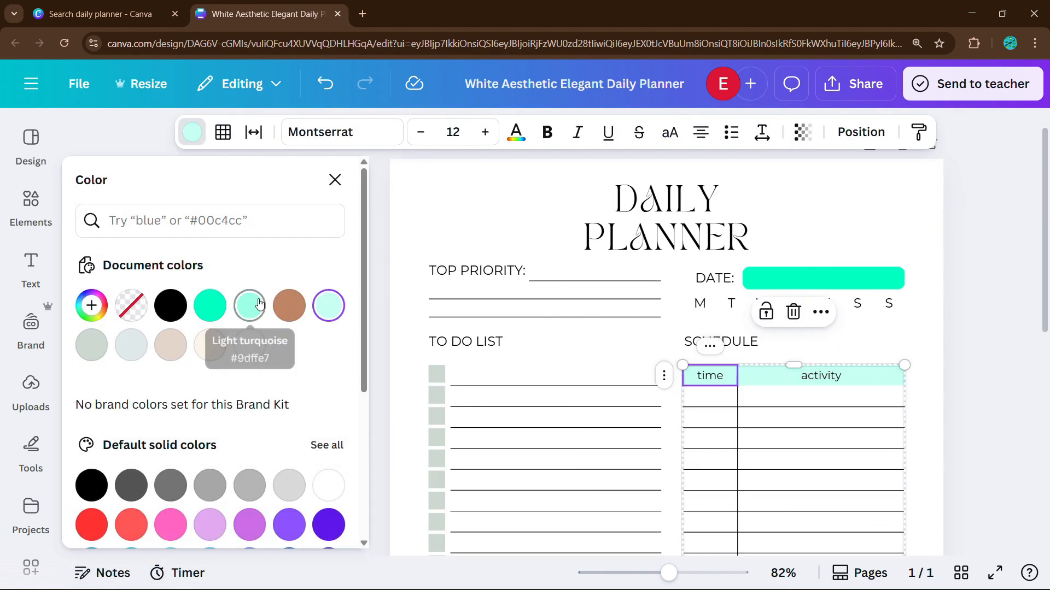
pyautogui.click(993, 353)
# Step: Fill the meal plan box with light turquoise
pyautogui.scroll(-4, 994, 353)
pyautogui.scroll(7, 483, 338)
pyautogui.scroll(-6, 375, 224)
pyautogui.click(375, 311)
pyautogui.click(190, 132)
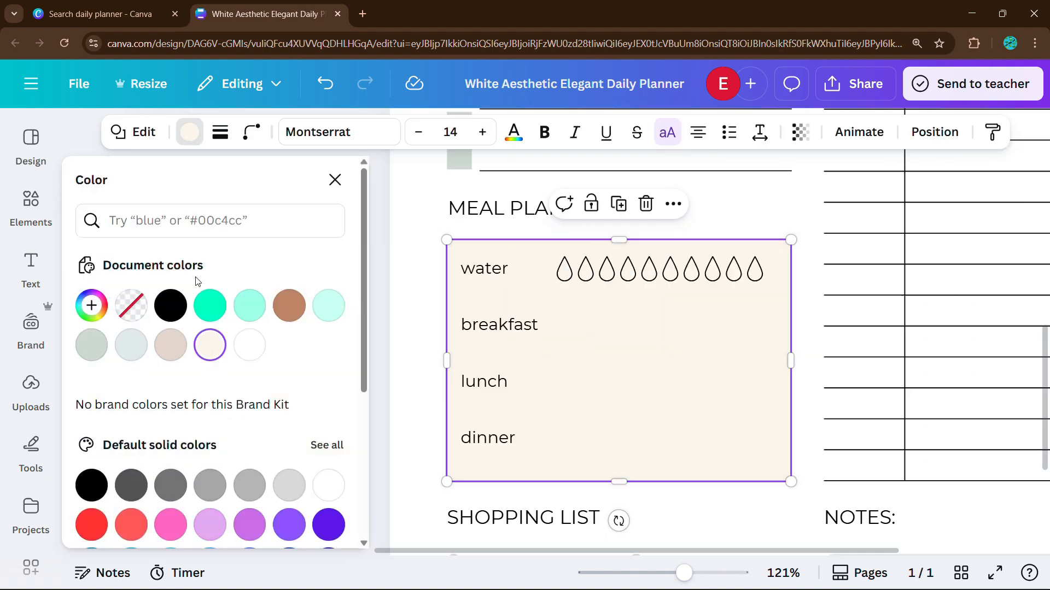
pyautogui.click(249, 320)
# Step: Fill the Notes box pink, softened to a light pink custom colour
pyautogui.scroll(-5, 883, 459)
pyautogui.scroll(-5, 720, 232)
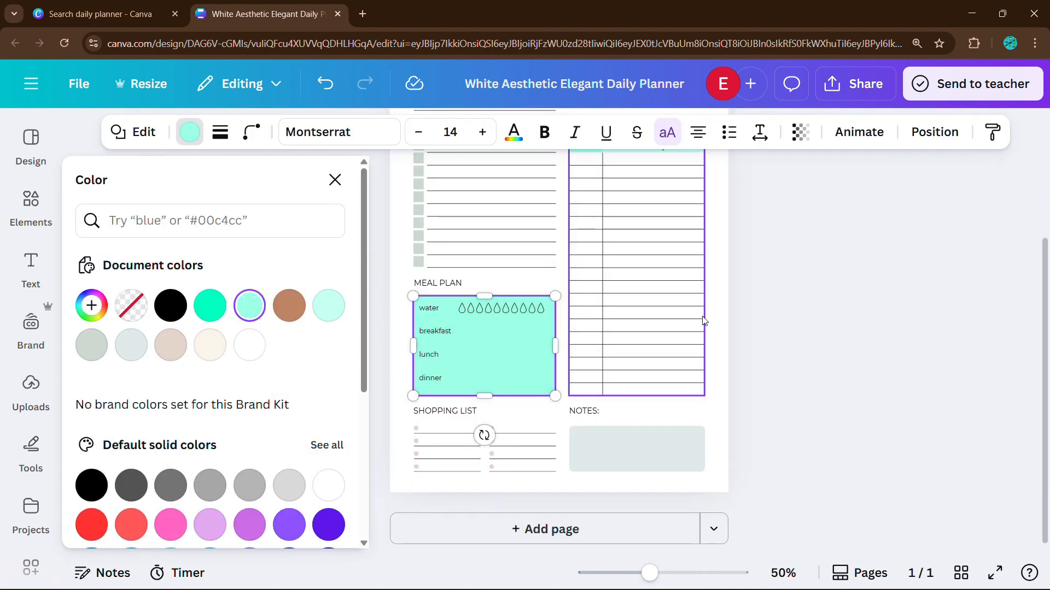
pyautogui.scroll(3, 544, 256)
pyautogui.click(755, 426)
pyautogui.scroll(-3, 146, 408)
pyautogui.click(171, 382)
pyautogui.scroll(3, 176, 339)
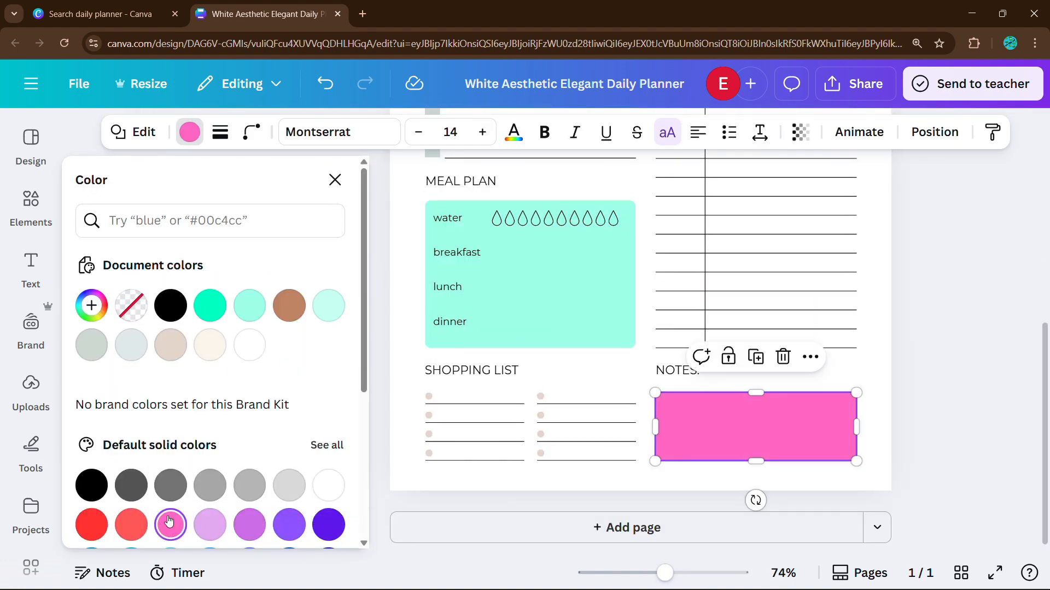
pyautogui.click(91, 306)
pyautogui.moveTo(230, 388); pyautogui.dragTo(155, 376)
pyautogui.click(949, 251)
pyautogui.scroll(-3, 792, 247)
# Step: Colour the eight to-do checkboxes alternately pink and light turquoise
pyautogui.scroll(3, 506, 290)
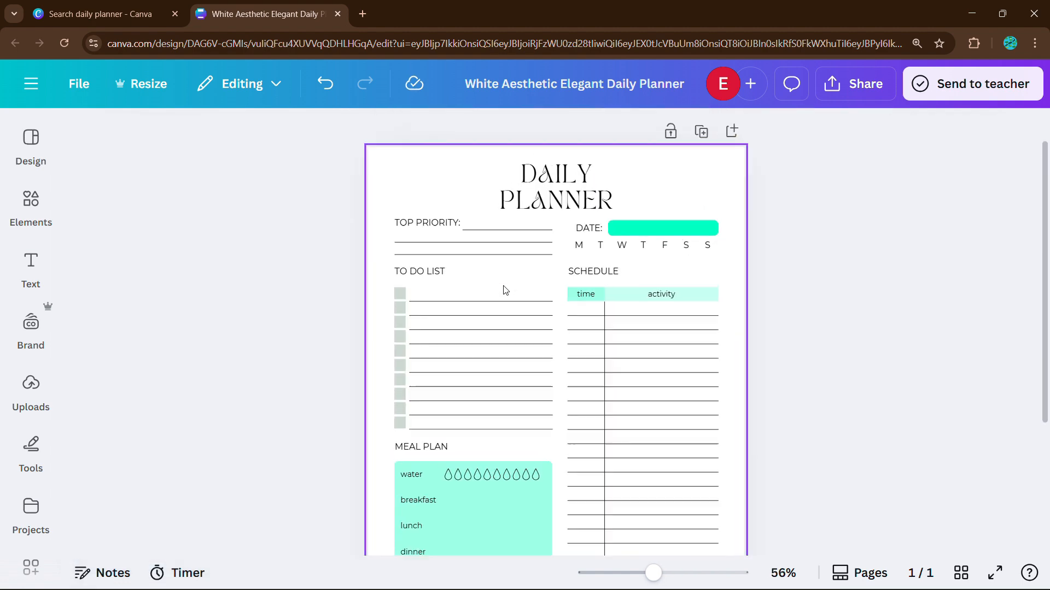
pyautogui.scroll(5, 506, 290)
pyautogui.click(180, 217)
pyautogui.click(191, 132)
pyautogui.click(171, 345)
pyautogui.click(466, 251)
pyautogui.click(328, 306)
pyautogui.click(466, 286)
pyautogui.click(171, 345)
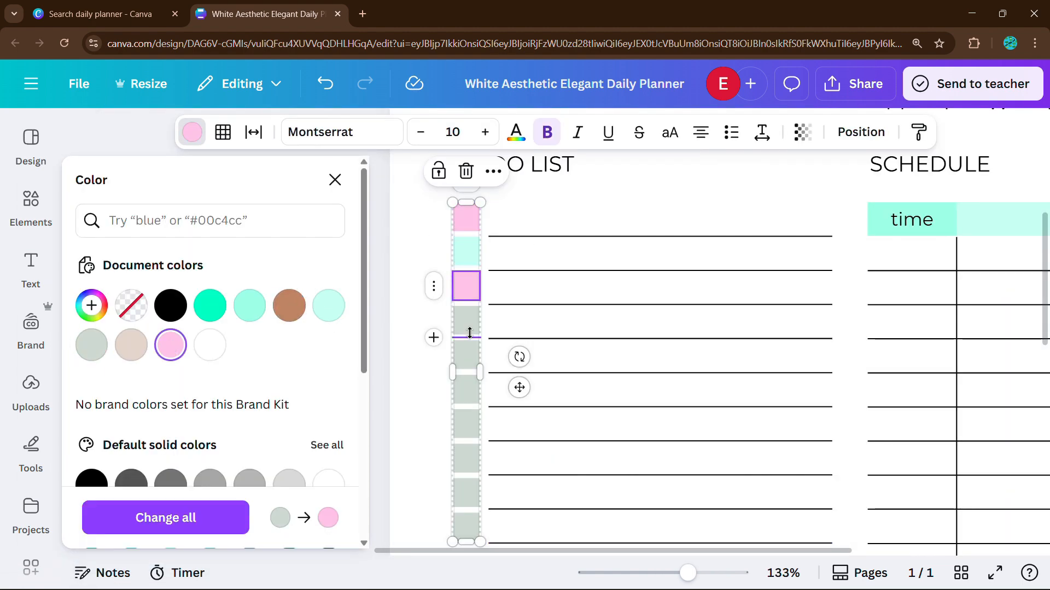
pyautogui.click(466, 322)
pyautogui.click(329, 306)
pyautogui.click(466, 356)
pyautogui.click(170, 345)
pyautogui.click(465, 390)
pyautogui.click(328, 306)
pyautogui.click(465, 425)
pyautogui.click(171, 345)
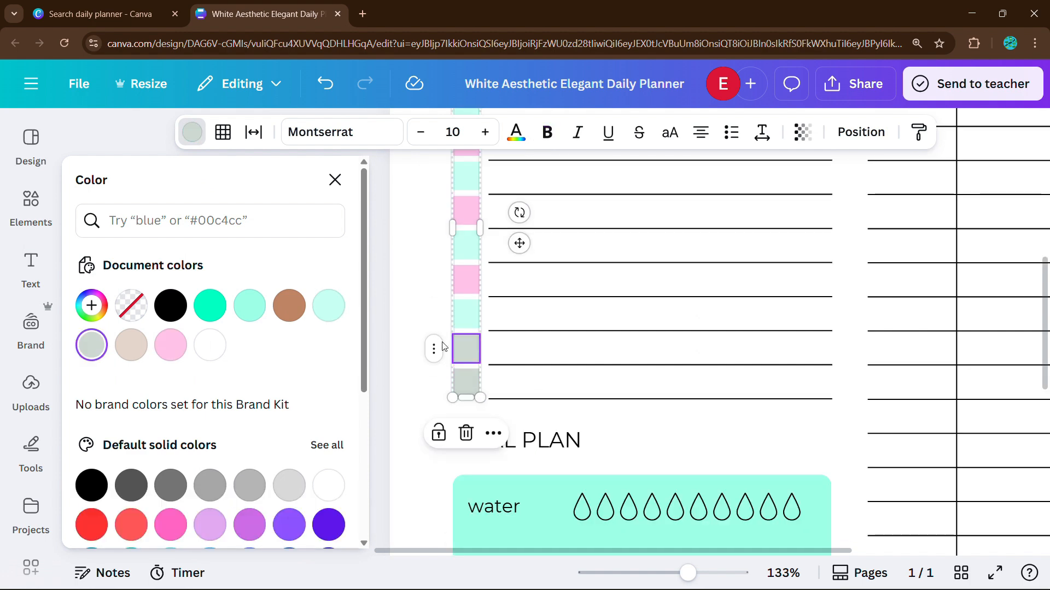
pyautogui.click(334, 315)
pyautogui.scroll(-5, 656, 350)
pyautogui.click(865, 294)
# Step: Select the title, Top Priority, schedule and to-do lines, then clear the selection
pyautogui.scroll(-1, 865, 294)
pyautogui.scroll(-1, 661, 216)
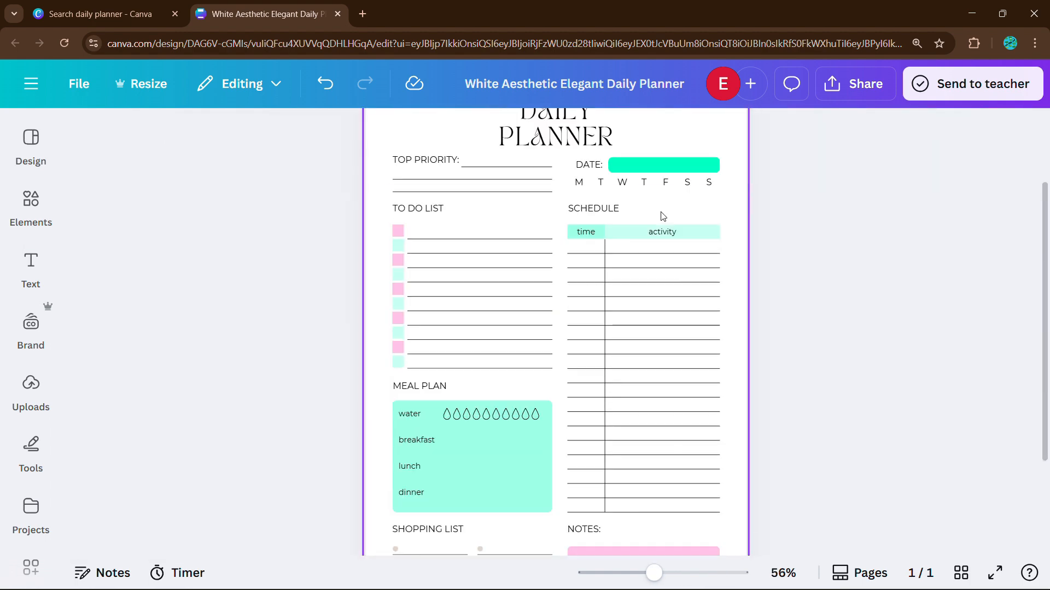
pyautogui.scroll(2, 645, 202)
pyautogui.hotkey('ctrl', 'a')
pyautogui.click(556, 194)
pyautogui.keyDown('shift'); pyautogui.click(425, 251); pyautogui.keyUp('shift')
pyautogui.keyDown('shift'); pyautogui.click(629, 336); pyautogui.keyUp('shift')
pyautogui.keyDown('shift'); pyautogui.click(514, 336); pyautogui.keyUp('shift')
pyautogui.click(815, 328)
# Step: Colour the eight shopping-list bullet circles turquoise and group them
pyautogui.scroll(-3, 494, 330)
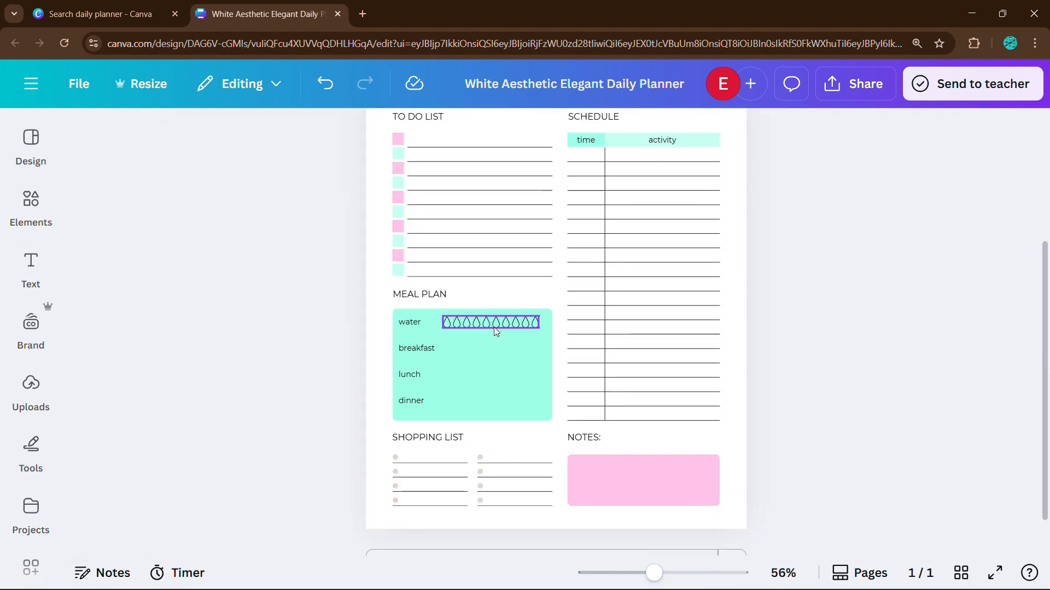
pyautogui.scroll(5, 405, 438)
pyautogui.scroll(-3, 273, 349)
pyautogui.click(173, 318)
pyautogui.keyDown('shift'); pyautogui.click(375, 318); pyautogui.keyUp('shift')
pyautogui.keyDown('shift'); pyautogui.click(173, 353); pyautogui.keyUp('shift')
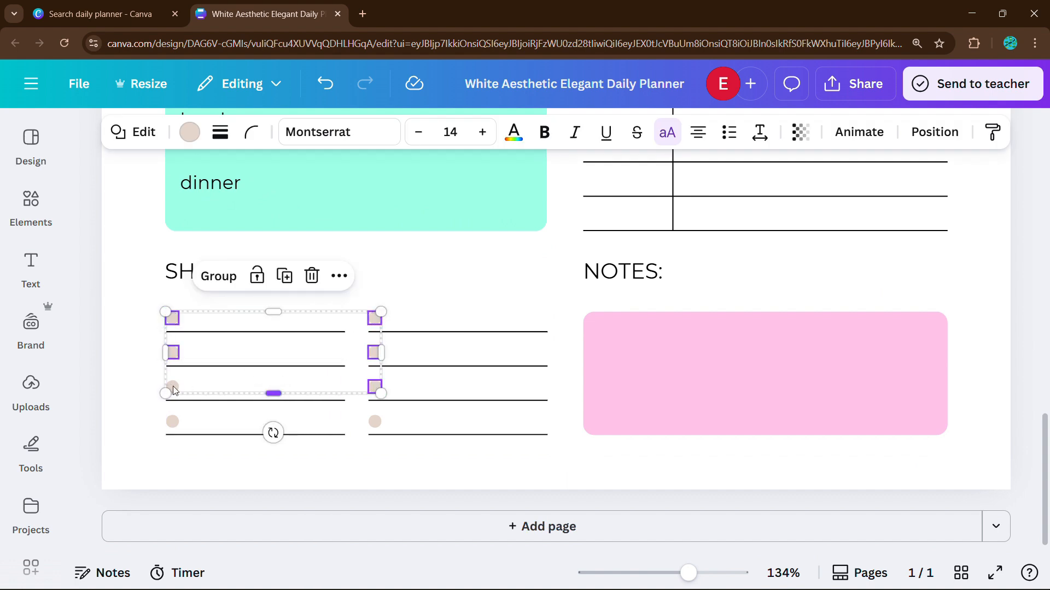
pyautogui.click(189, 137)
pyautogui.click(208, 311)
pyautogui.scroll(-5, 710, 344)
pyautogui.hotkey('ctrl', 'g')
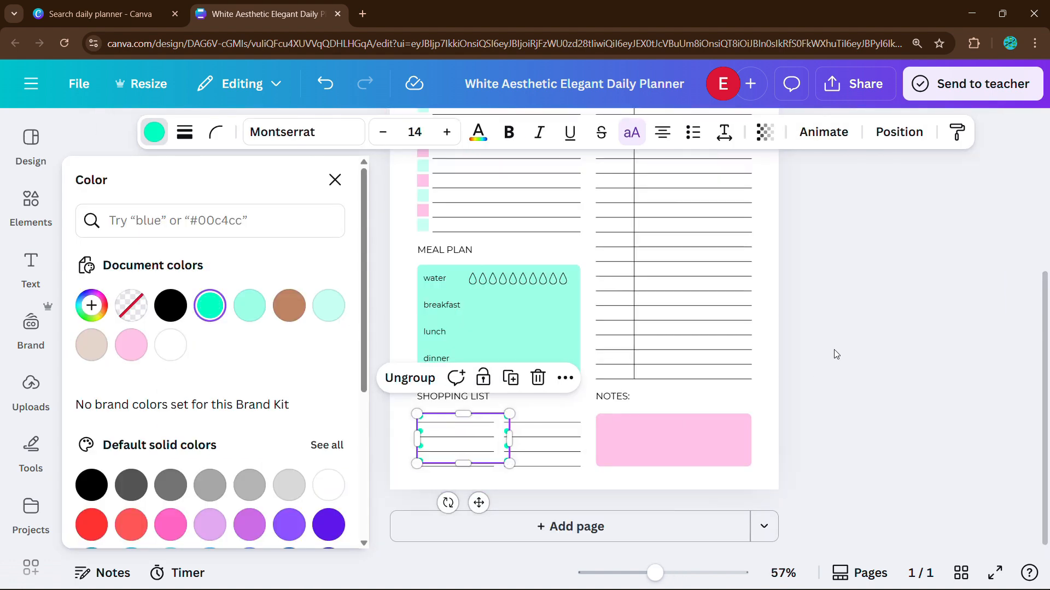
# Step: Apply the turquoise document colour to the grouped dots, then deselect and zoom out
pyautogui.click(835, 349)
pyautogui.click(481, 417)
pyautogui.click(154, 133)
pyautogui.click(855, 350)
pyautogui.scroll(-4, 855, 351)
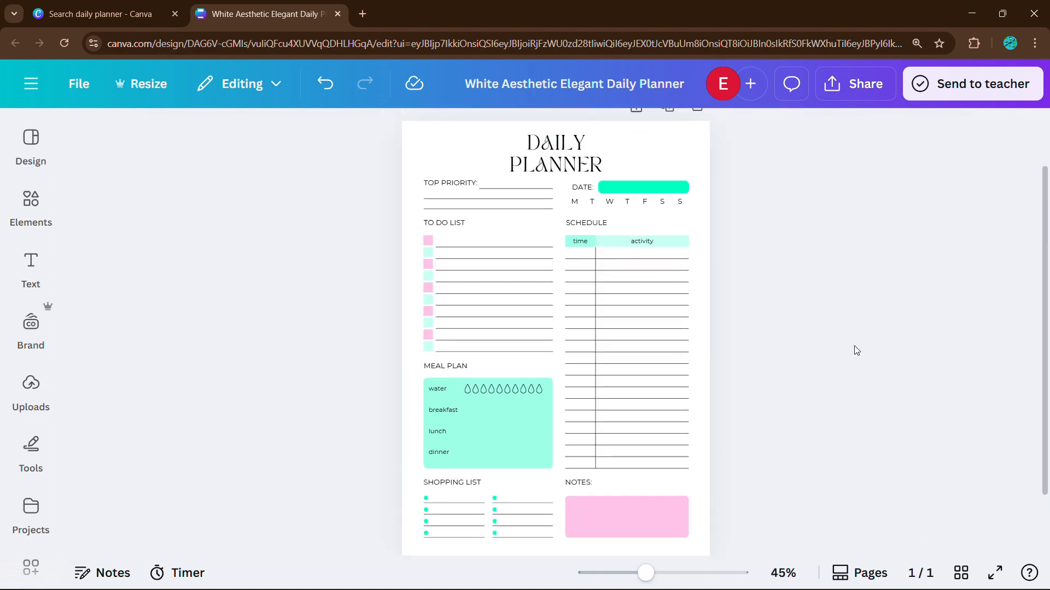
pyautogui.scroll(3, 705, 273)
pyautogui.scroll(-1, 725, 272)
# Step: Restyle the DAILY PLANNER title in the Atteron font and enlarge it to size 37.1
pyautogui.scroll(-1, 726, 241)
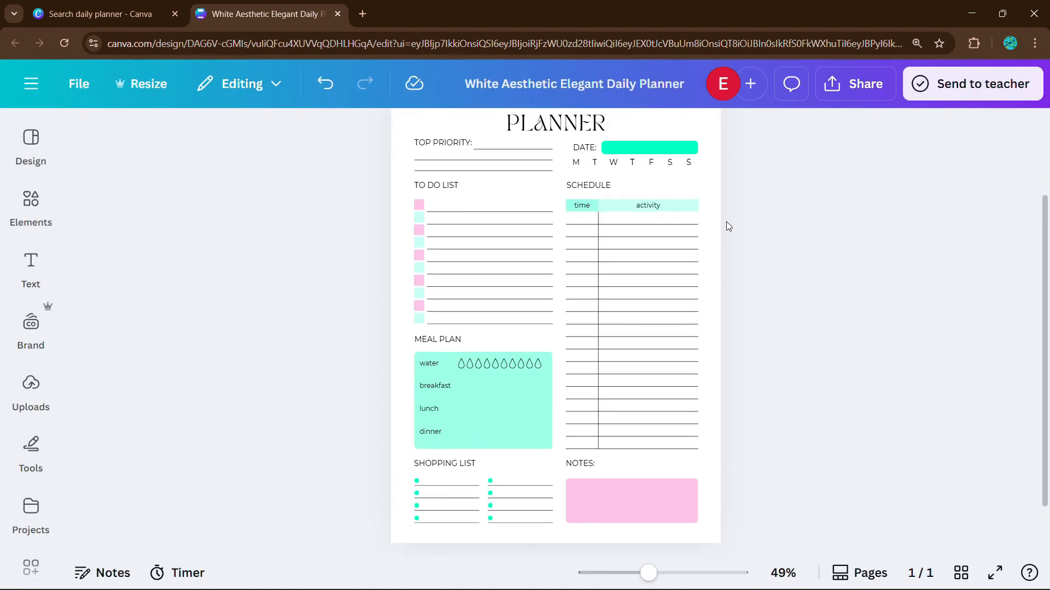
pyautogui.scroll(1, 726, 224)
pyautogui.click(563, 157)
pyautogui.click(230, 132)
pyautogui.click(260, 428)
pyautogui.scroll(2, 755, 241)
pyautogui.click(765, 236)
pyautogui.click(604, 216)
pyautogui.moveTo(488, 206); pyautogui.dragTo(446, 200)
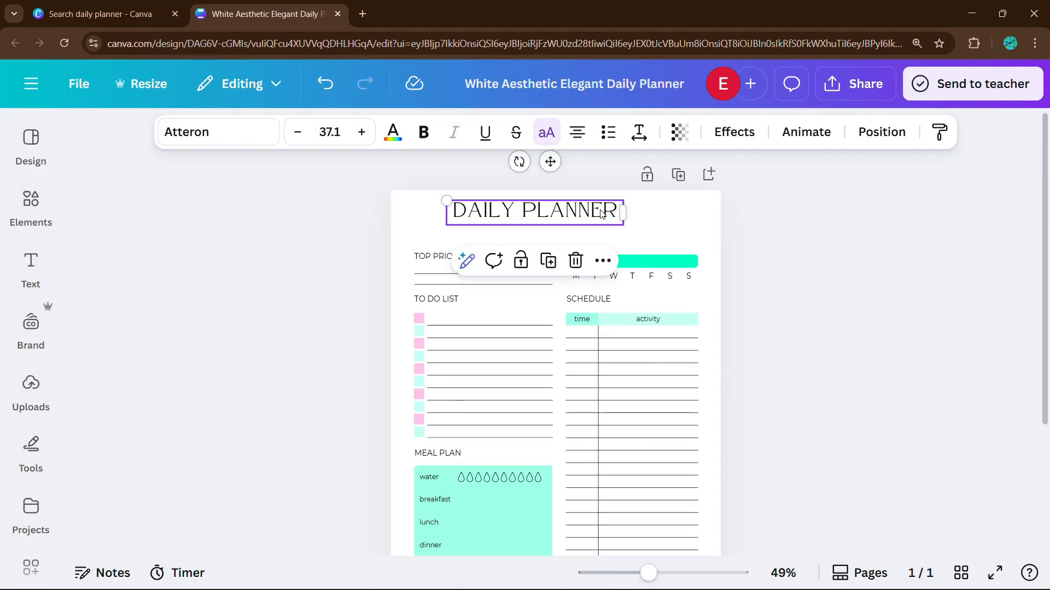
pyautogui.moveTo(592, 209); pyautogui.dragTo(614, 224)
pyautogui.scroll(-1, 594, 196)
pyautogui.click(776, 235)
# Step: Search the graphics library for '3d planner' and add the 3D calendar graphic
pyautogui.scroll(-3, 733, 220)
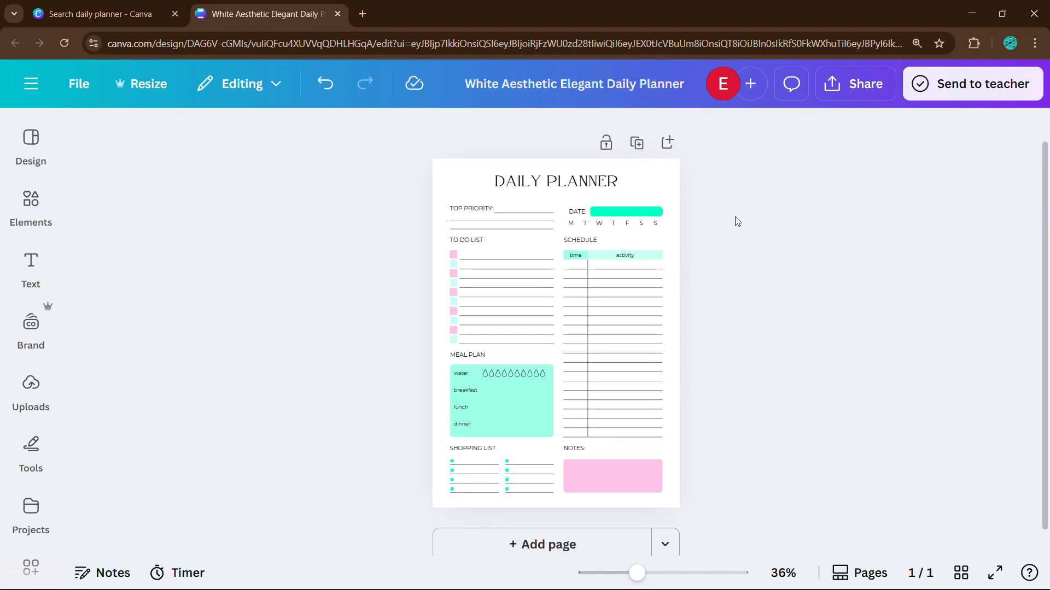
pyautogui.click(31, 208)
pyautogui.write('planner')
pyautogui.press('Return')
pyautogui.click(90, 145)
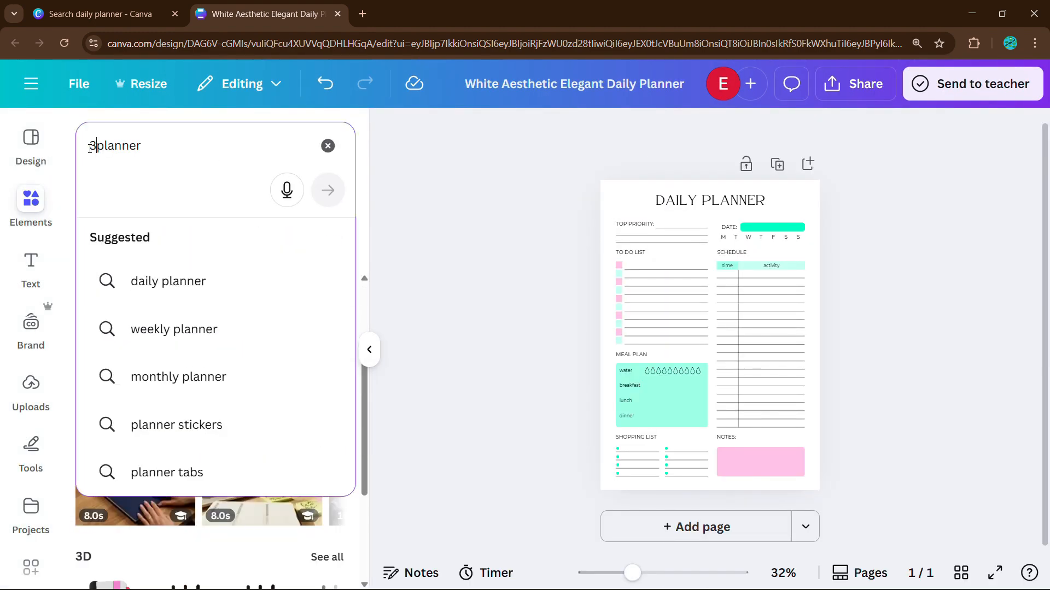
pyautogui.write('3d')
pyautogui.press('Return')
pyautogui.click(129, 244)
pyautogui.click(211, 356)
# Step: Shrink the 3D calendar and place it to the left of the title
pyautogui.scroll(3, 643, 352)
pyautogui.moveTo(697, 506); pyautogui.dragTo(510, 262)
pyautogui.scroll(2, 509, 262)
pyautogui.moveTo(465, 315); pyautogui.dragTo(691, 248)
pyautogui.moveTo(733, 300); pyautogui.dragTo(672, 225)
pyautogui.click(784, 240)
pyautogui.scroll(3, 784, 240)
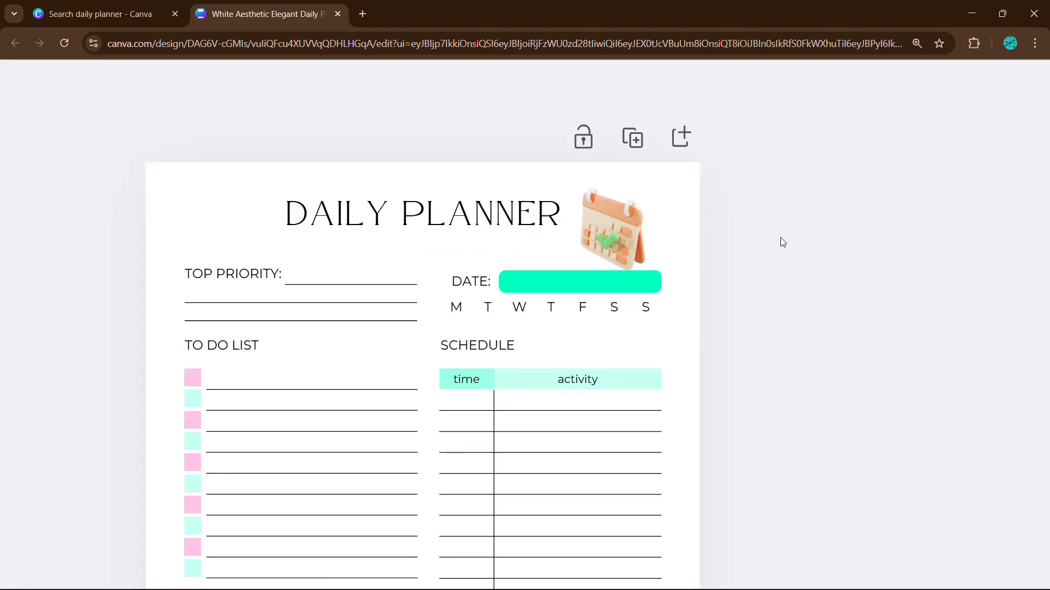
pyautogui.click(601, 222)
pyautogui.moveTo(635, 263); pyautogui.dragTo(229, 220)
# Step: Recolour the calendar's orange to light pink and its checkmark to bright turquoise
pyautogui.click(740, 200)
pyautogui.scroll(-3, 739, 200)
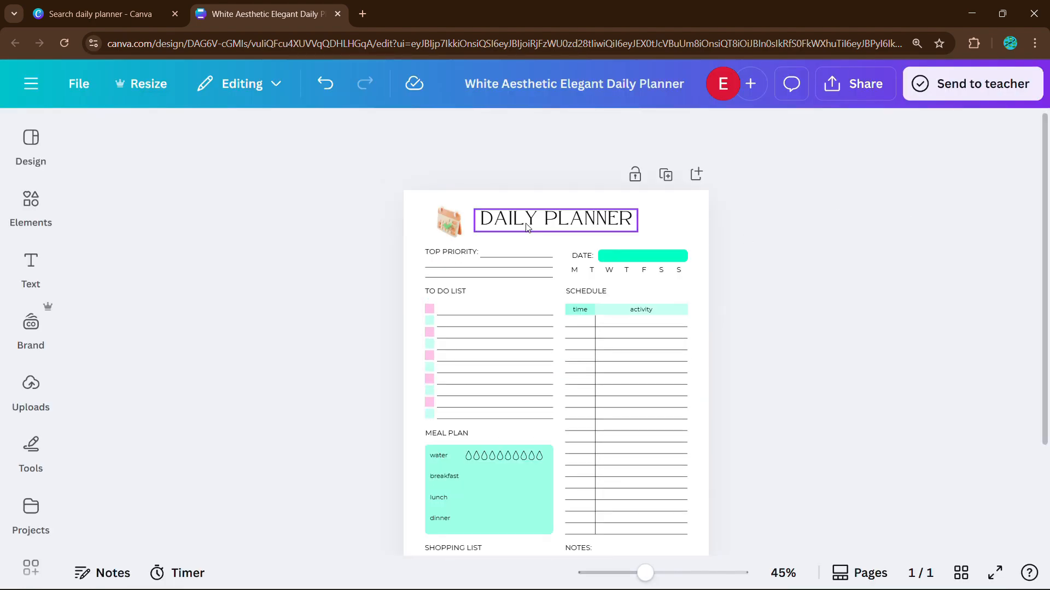
pyautogui.click(452, 221)
pyautogui.scroll(4, 525, 218)
pyautogui.click(487, 132)
pyautogui.click(320, 298)
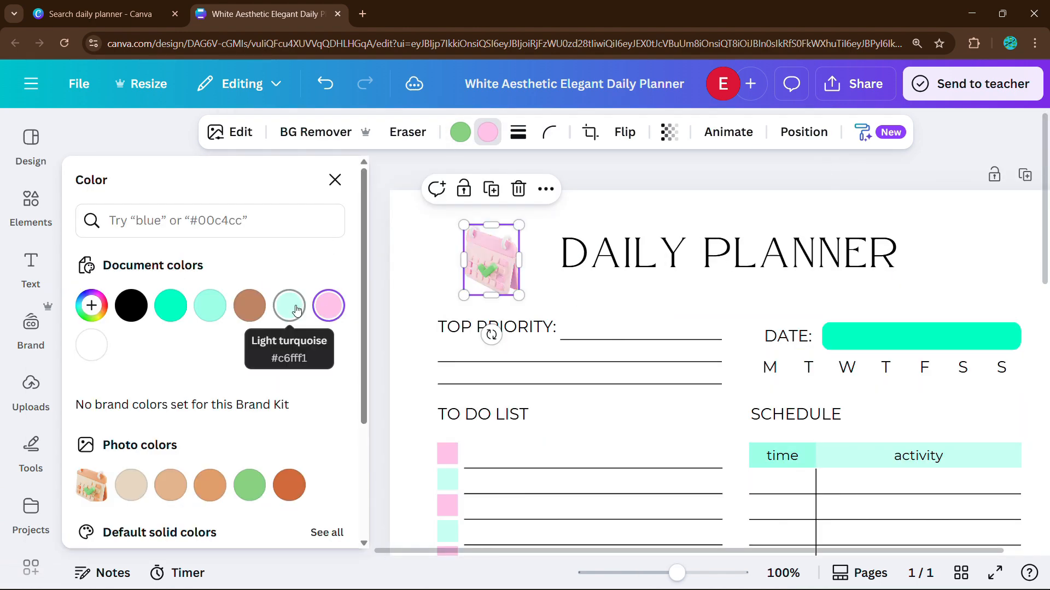
pyautogui.click(460, 133)
pyautogui.click(171, 305)
pyautogui.scroll(-2, 635, 336)
pyautogui.click(970, 356)
# Step: Return to the '3d planner' results to pick the green planner graphic
pyautogui.scroll(-2, 919, 361)
pyautogui.scroll(-2, 924, 350)
pyautogui.scroll(1, 936, 323)
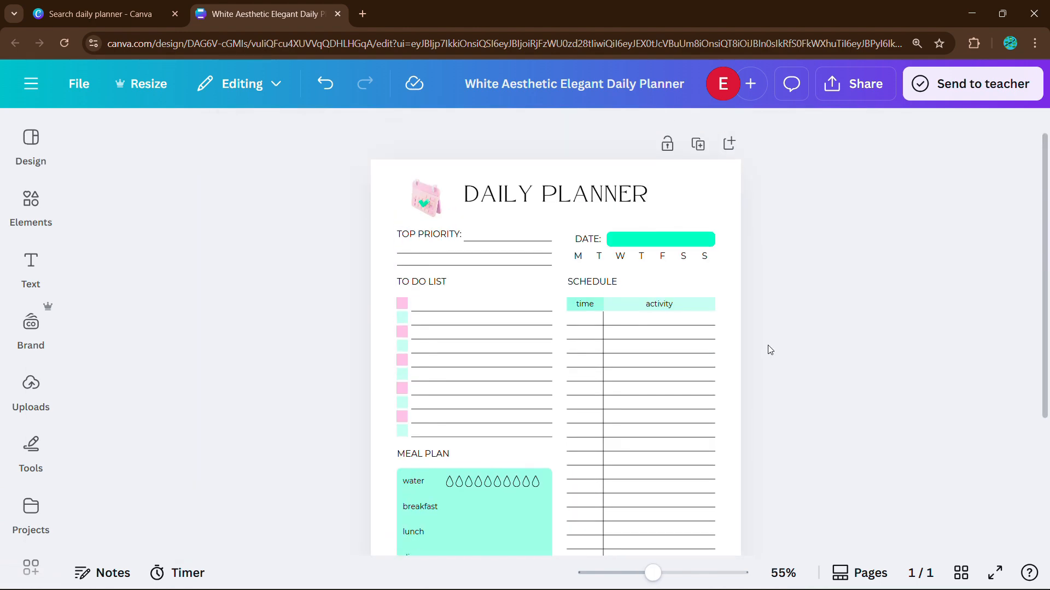
pyautogui.scroll(-2, 769, 350)
pyautogui.scroll(2, 769, 350)
pyautogui.click(31, 208)
pyautogui.click(117, 356)
pyautogui.scroll(-1, 164, 356)
# Step: Insert the green 3D planner graphic and drag it over the Schedule column
pyautogui.click(371, 352)
pyautogui.moveTo(408, 204); pyautogui.dragTo(519, 367)
pyautogui.click(813, 414)
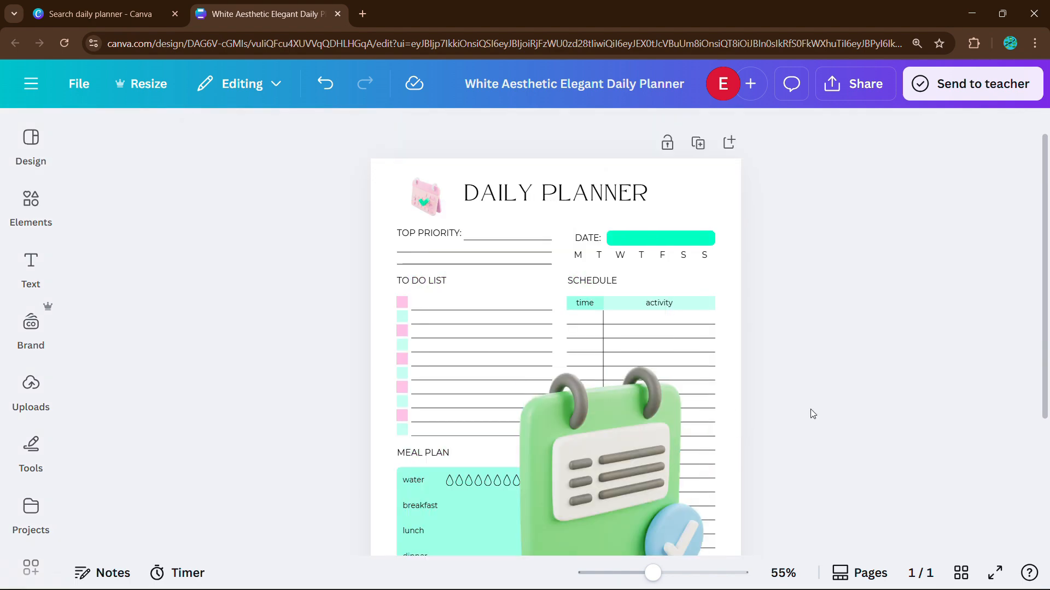
pyautogui.scroll(-3, 813, 414)
pyautogui.moveTo(613, 395); pyautogui.dragTo(651, 338)
# Step: Send the green graphic behind the schedule lines and lower its transparency
pyautogui.hotkey('ctrl', '[')
pyautogui.hotkey('ctrl', '[')
pyautogui.hotkey('ctrl', '[')
pyautogui.click(682, 131)
pyautogui.moveTo(719, 204); pyautogui.dragTo(627, 205)
pyautogui.click(814, 395)
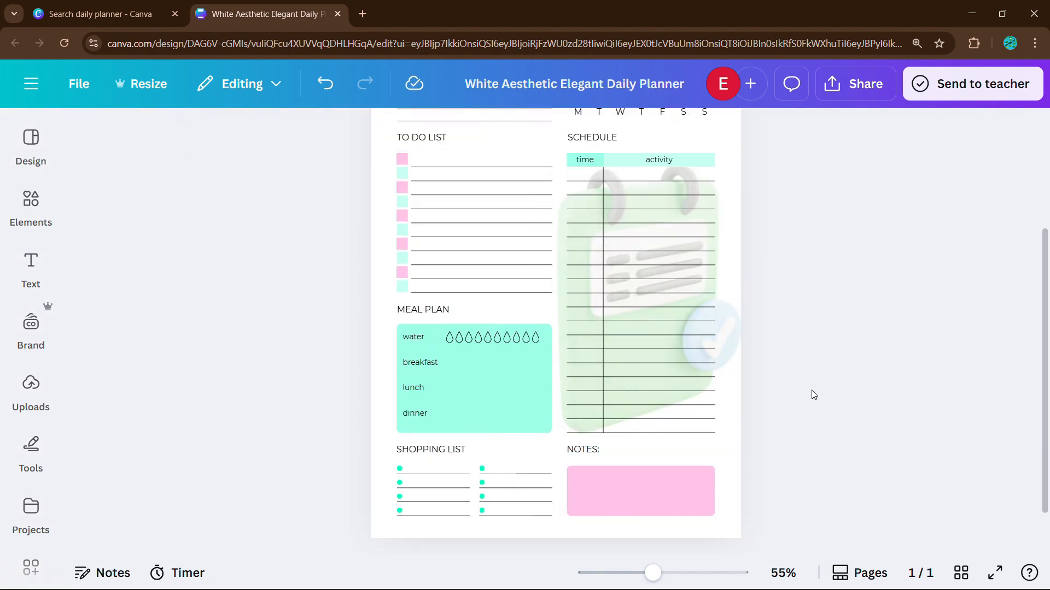
# Step: Nudge the faded green graphic to centre it over the Schedule column
pyautogui.scroll(3, 720, 368)
pyautogui.scroll(-3, 883, 309)
pyautogui.click(670, 348)
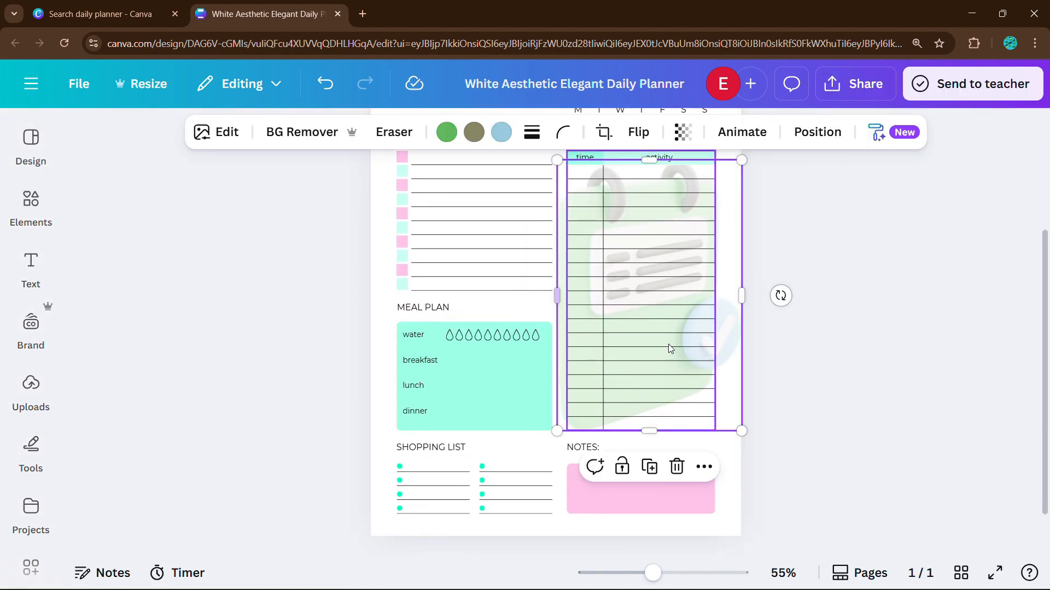
pyautogui.moveTo(731, 416); pyautogui.dragTo(741, 421)
pyautogui.click(795, 174)
pyautogui.scroll(4, 795, 174)
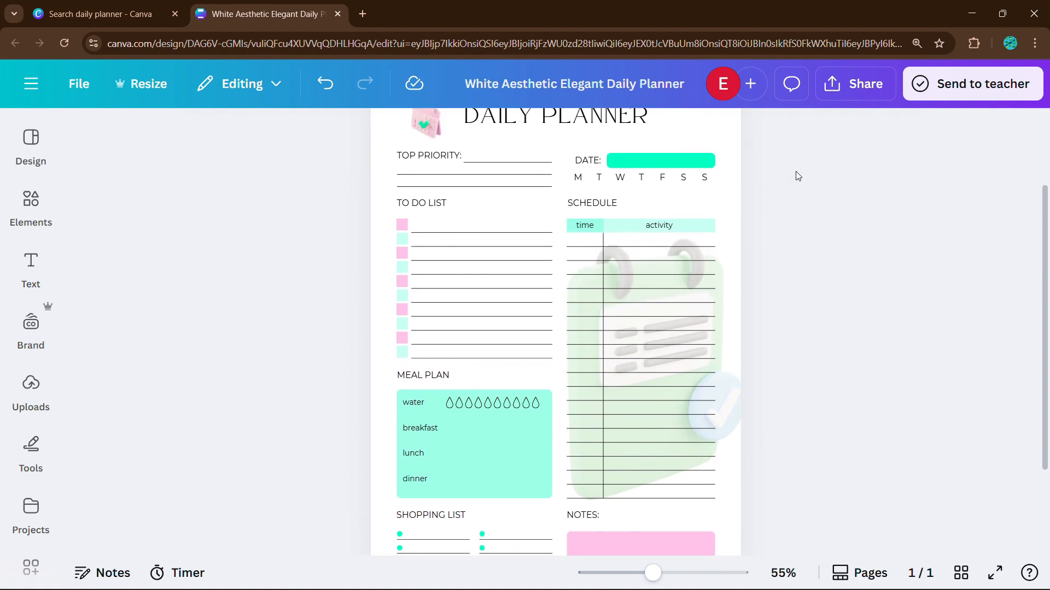
pyautogui.scroll(-4, 798, 175)
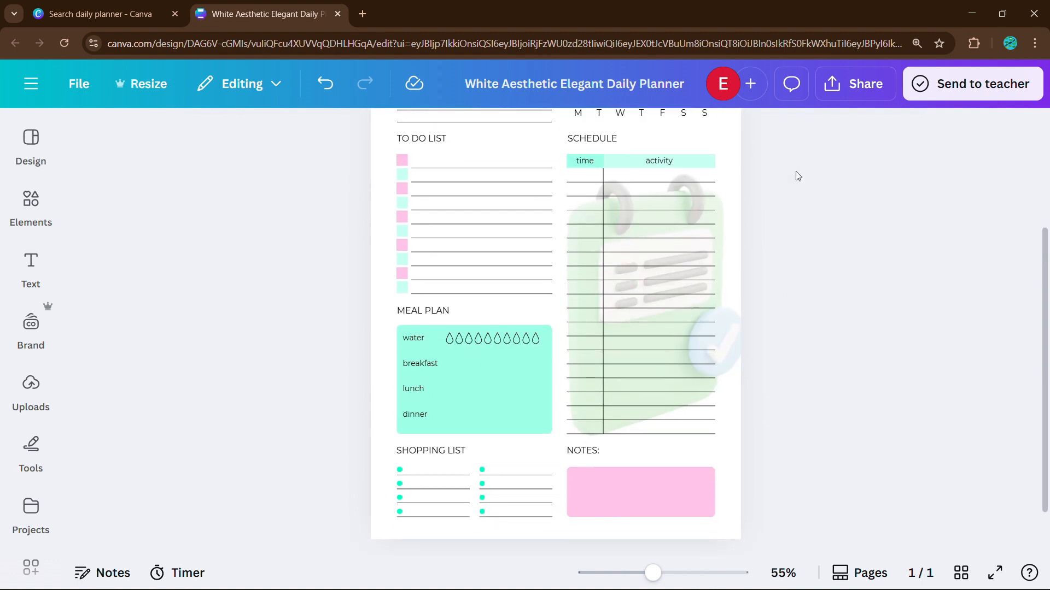
# Step: Duplicate page 1 of the planner into a second page from the pages grid
pyautogui.click(961, 573)
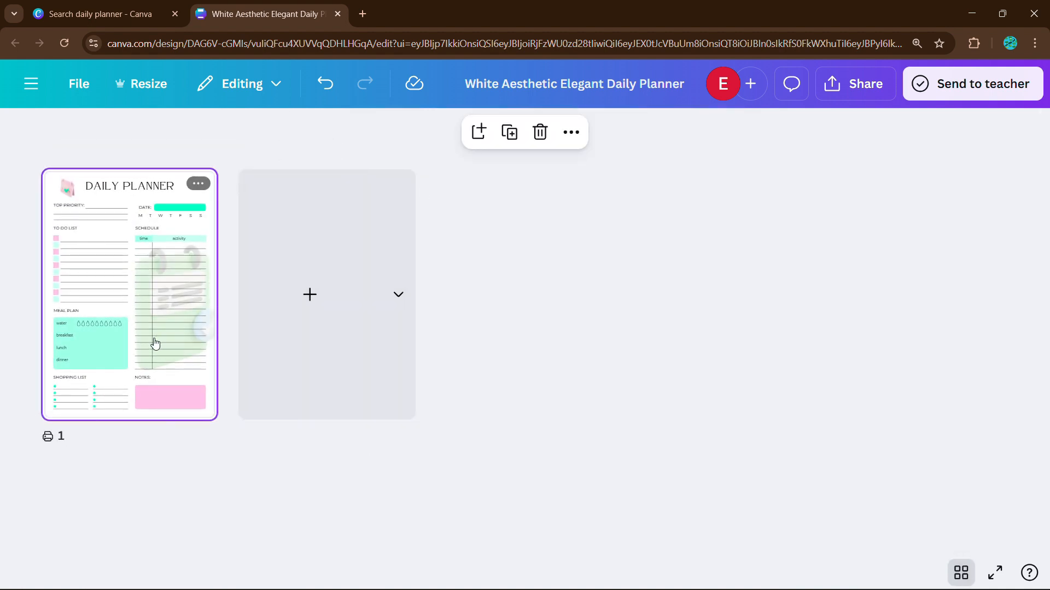
pyautogui.click(199, 183)
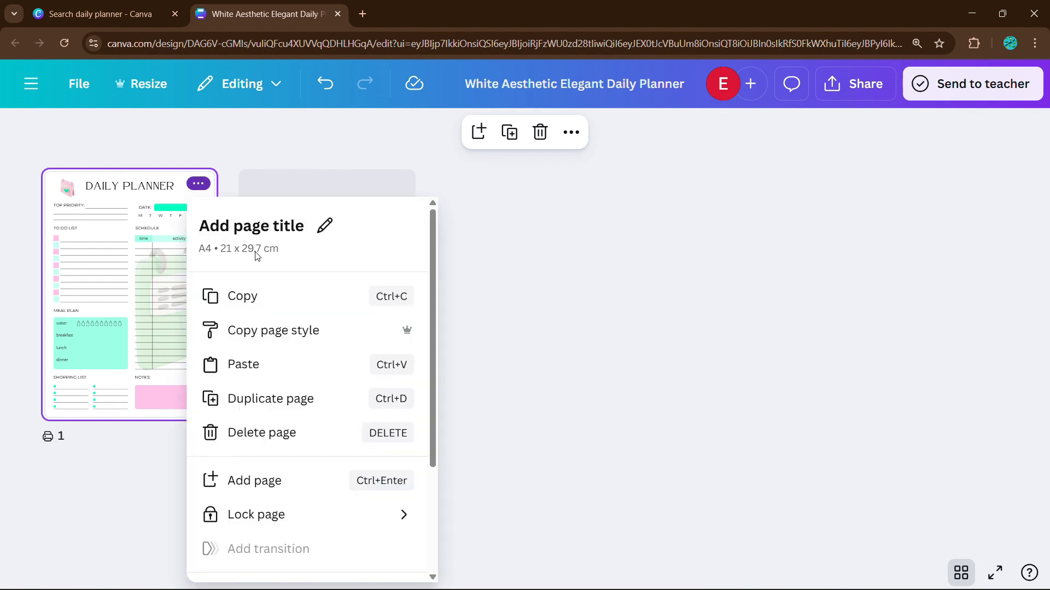
pyautogui.click(276, 398)
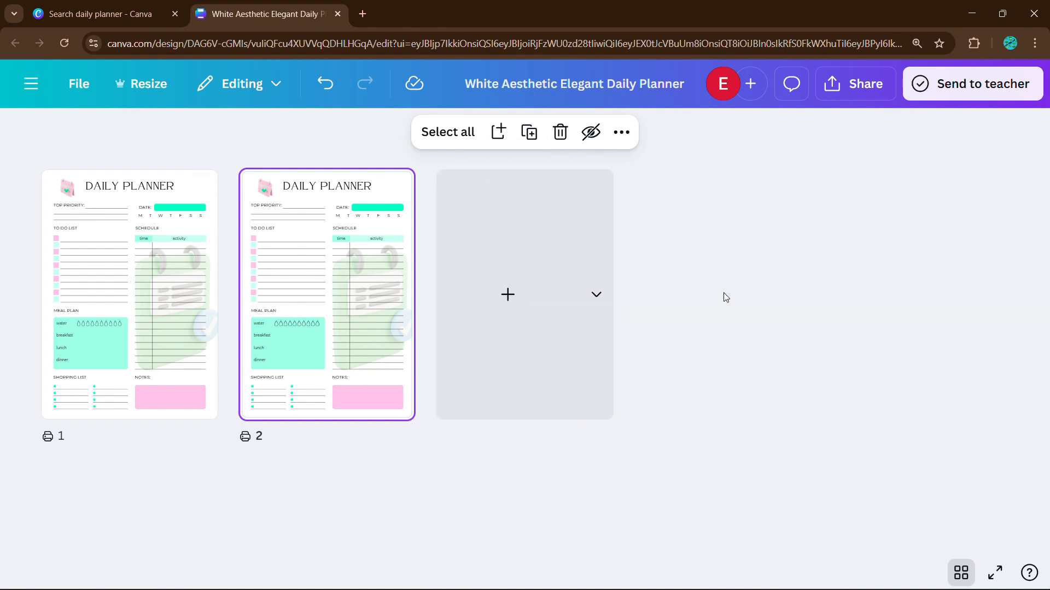
pyautogui.click(967, 579)
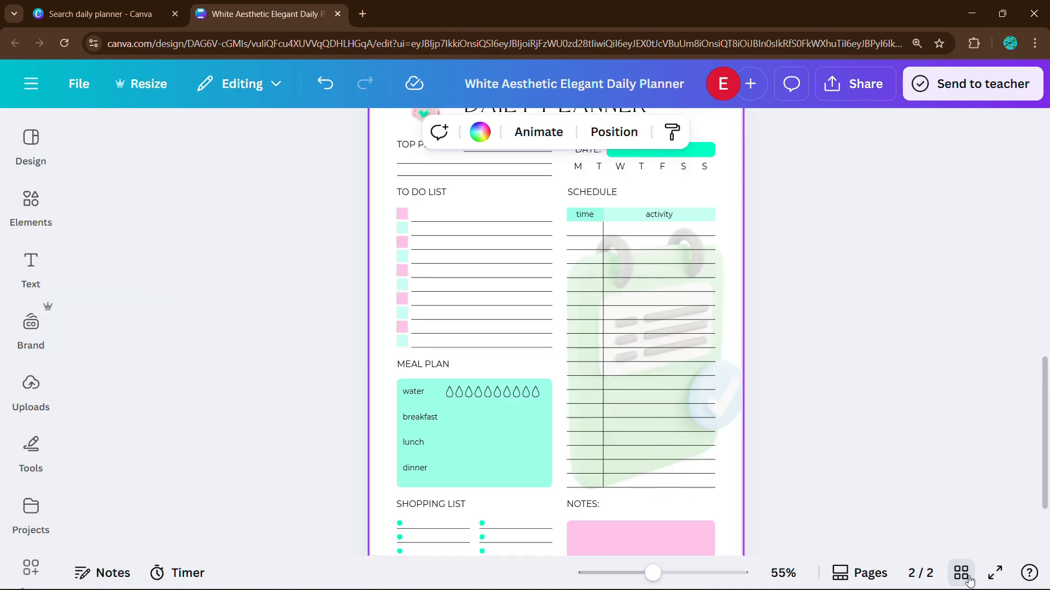
# Step: Repeatedly duplicate all pages, doubling from 2 to 4, 8, 16 and 32 pages
pyautogui.scroll(-5, 846, 223)
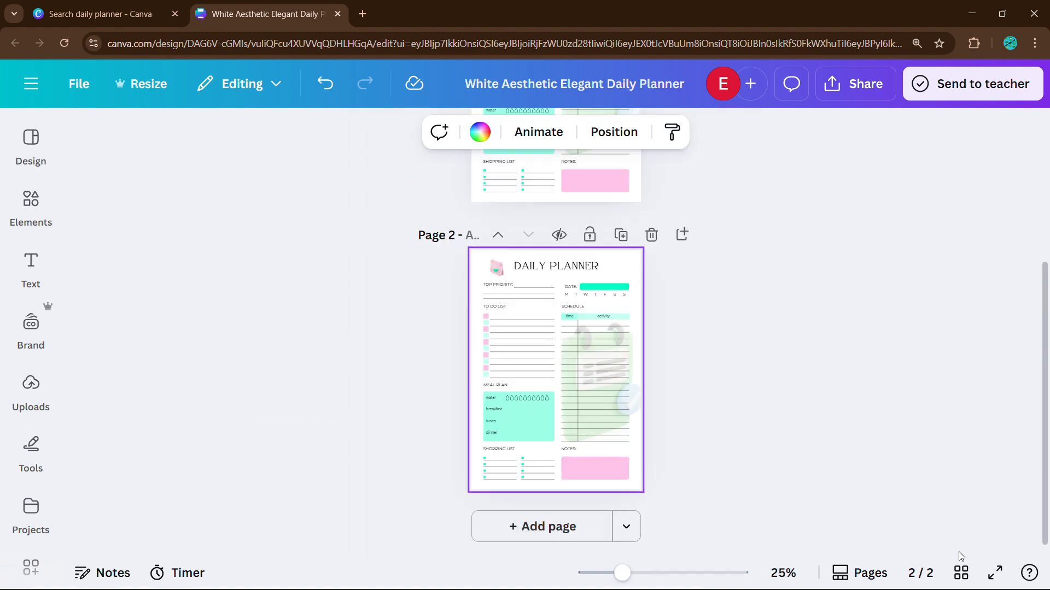
pyautogui.click(961, 572)
pyautogui.moveTo(403, 480); pyautogui.dragTo(167, 350)
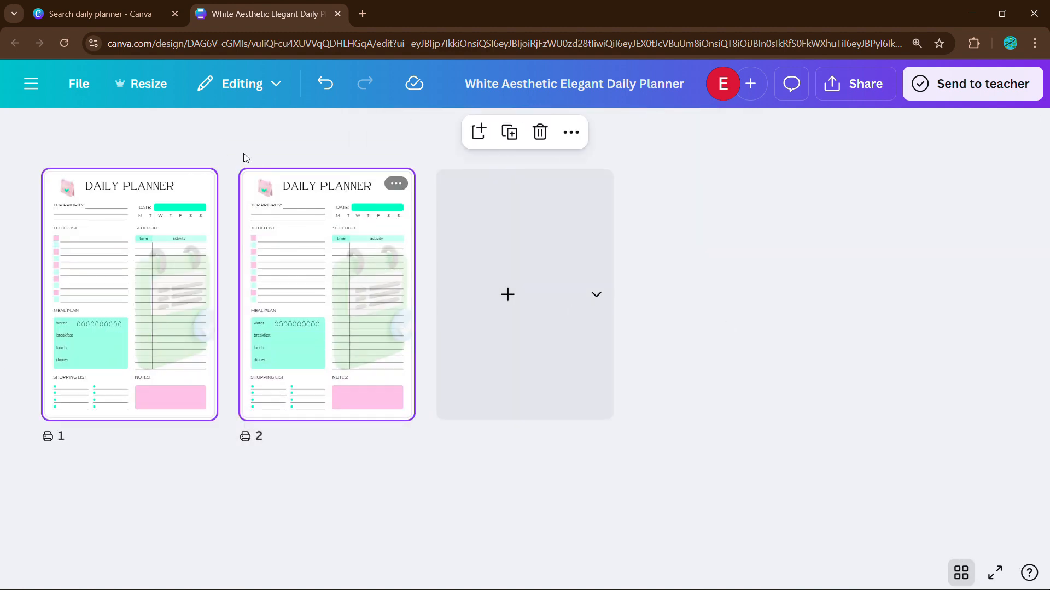
pyautogui.click(510, 133)
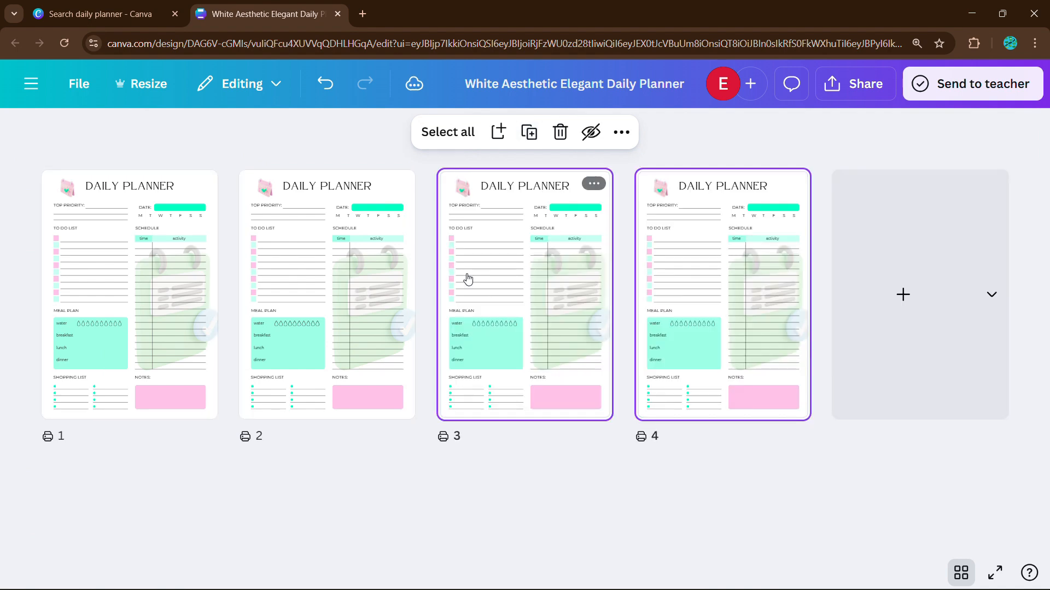
pyautogui.click(447, 132)
pyautogui.click(511, 133)
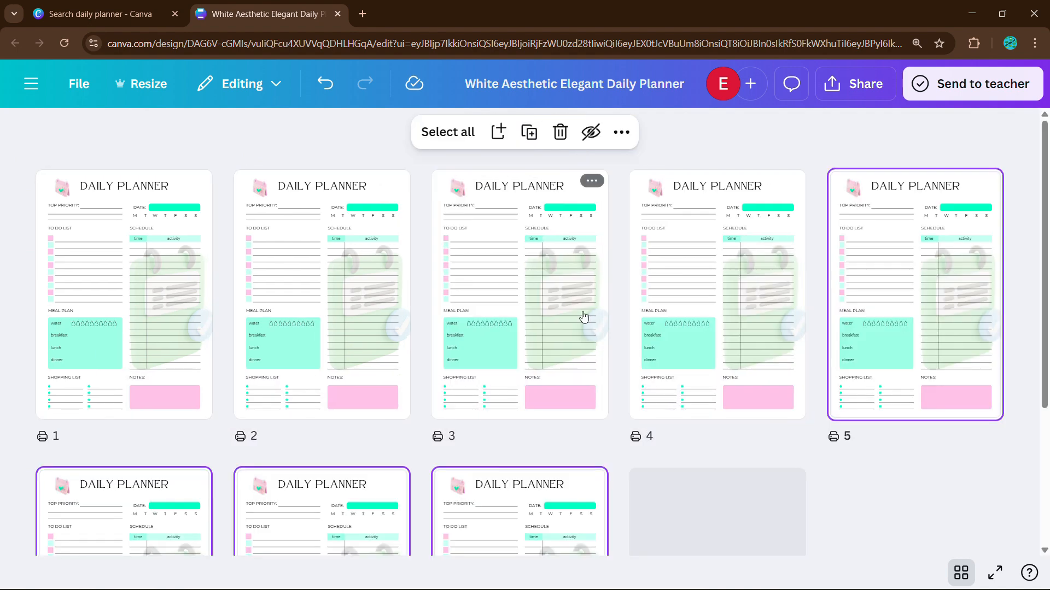
pyautogui.click(513, 139)
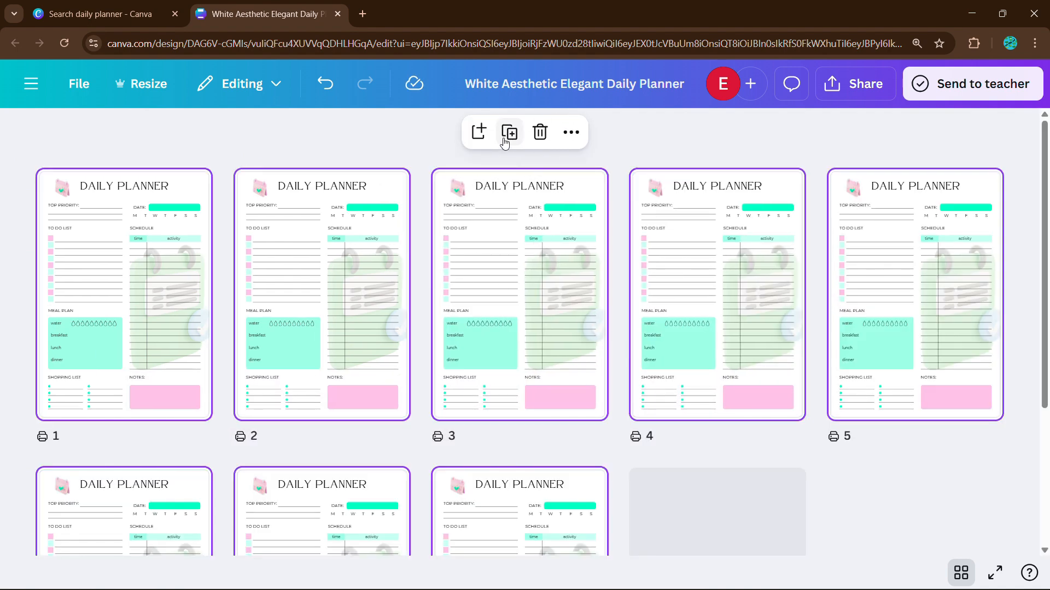
pyautogui.hotkey('ctrl', 'd')
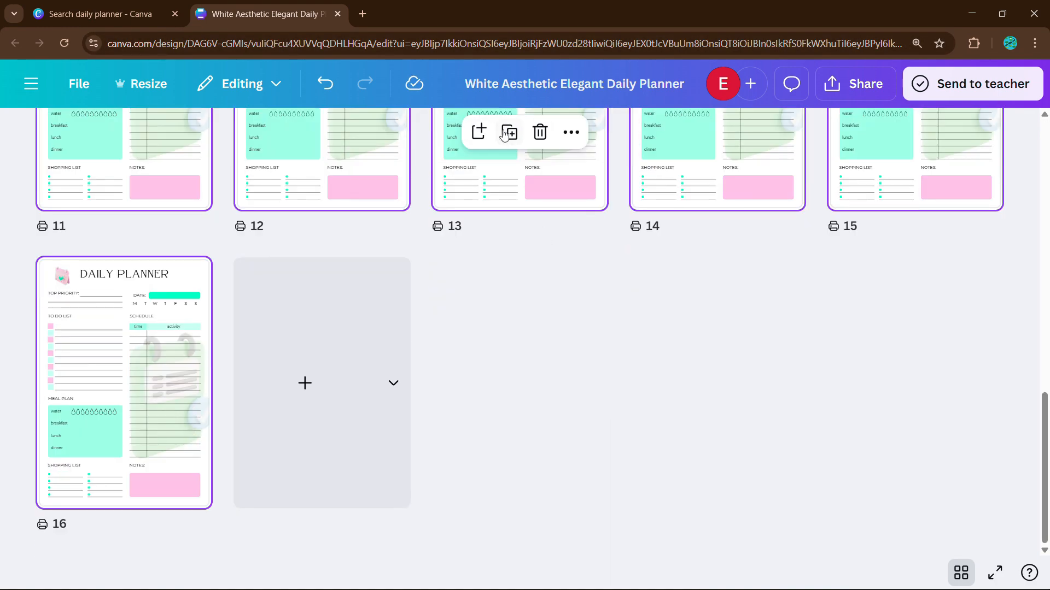
pyautogui.hotkey('ctrl', 'd')
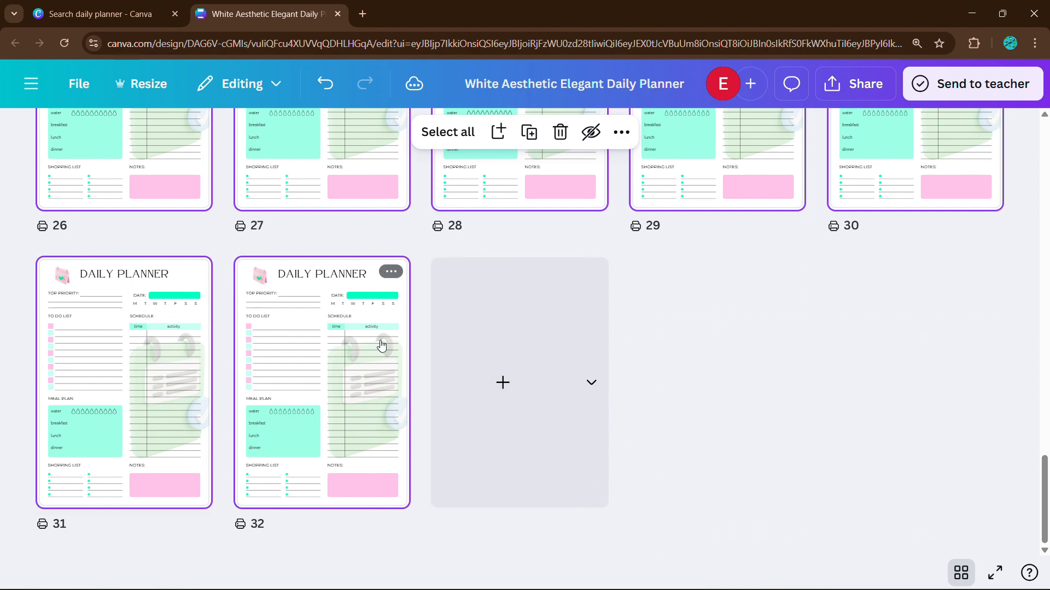
# Step: Leave the pages grid and scroll back up through the pages to page 1
pyautogui.click(388, 272)
pyautogui.click(729, 441)
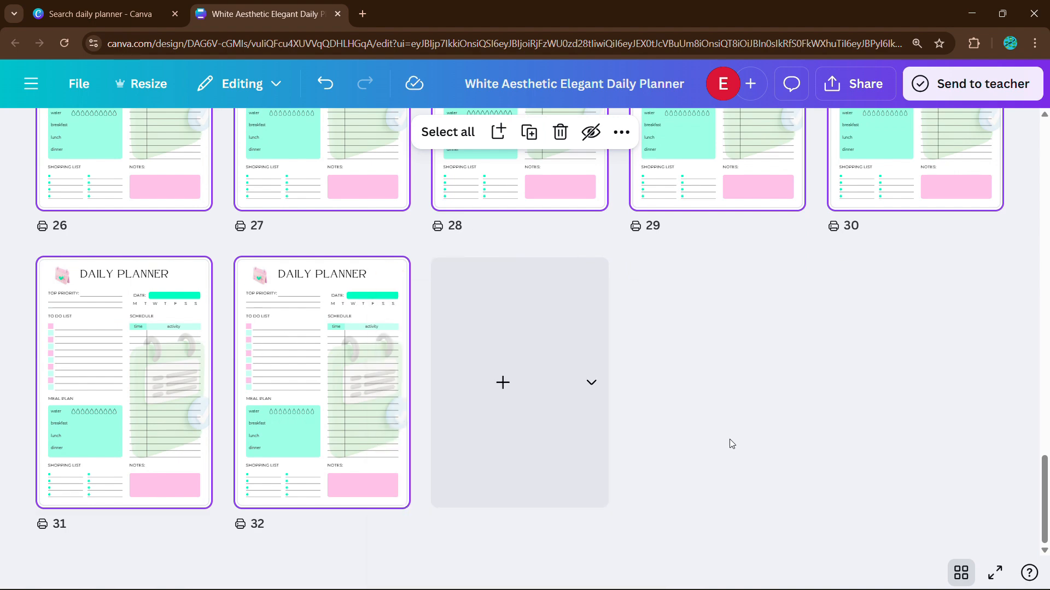
pyautogui.click(382, 362)
pyautogui.scroll(20, 817, 296)
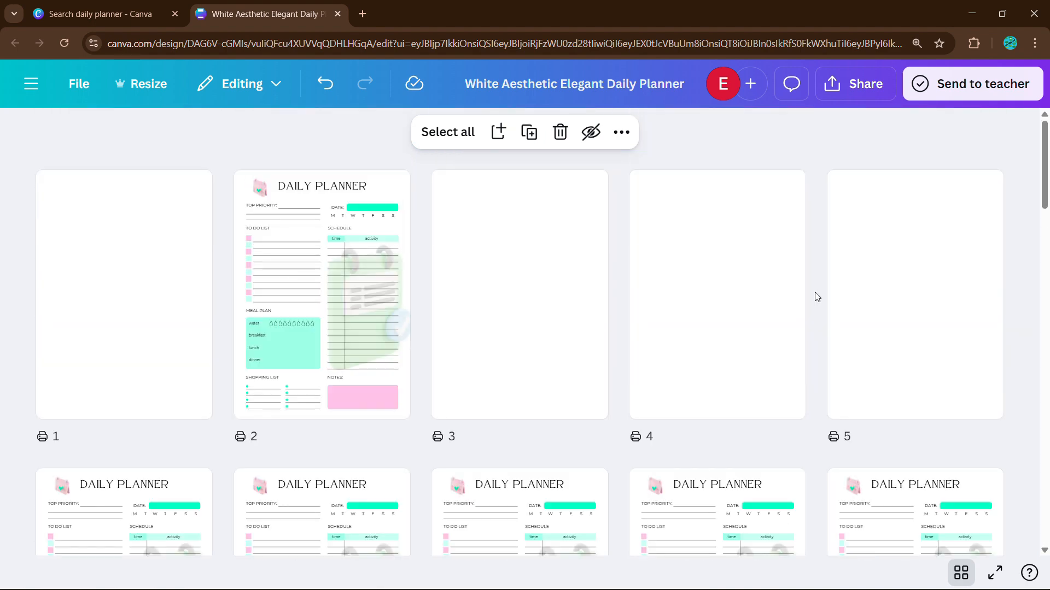
pyautogui.scroll(-3, 673, 298)
pyautogui.scroll(-20, 673, 298)
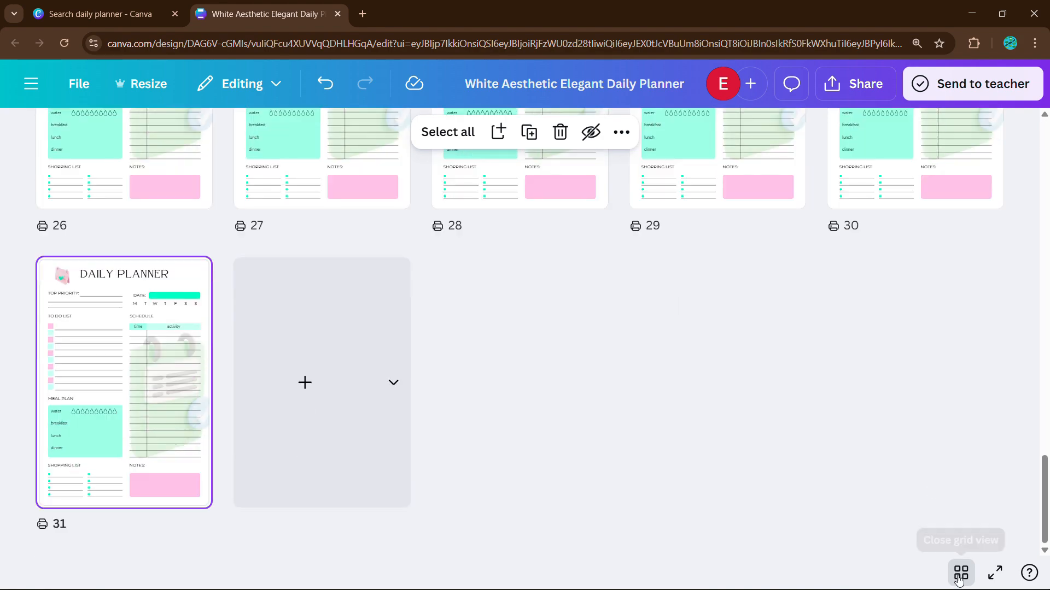
pyautogui.click(960, 574)
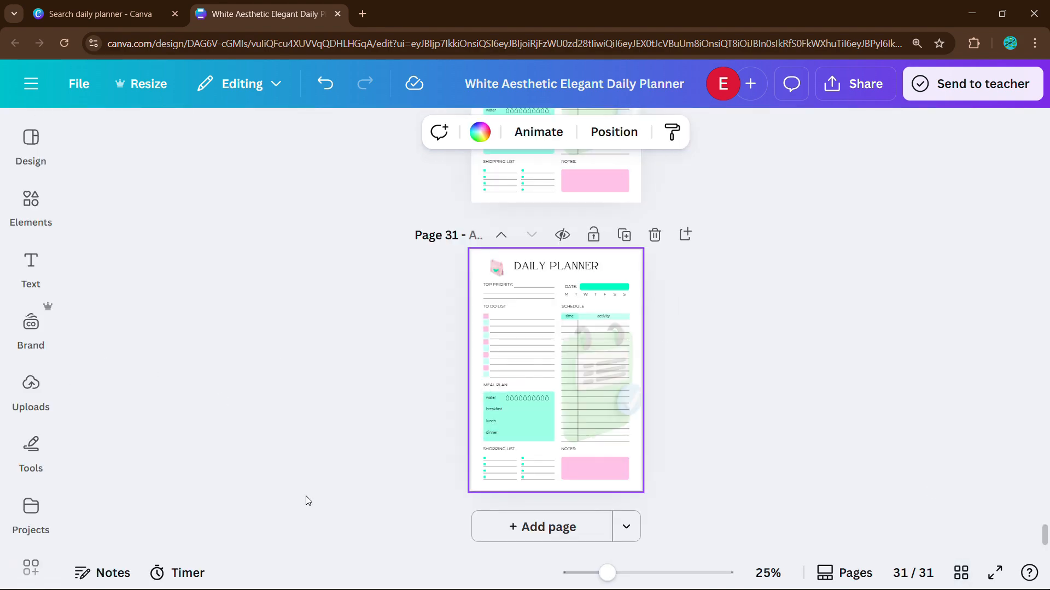
pyautogui.scroll(20, 698, 326)
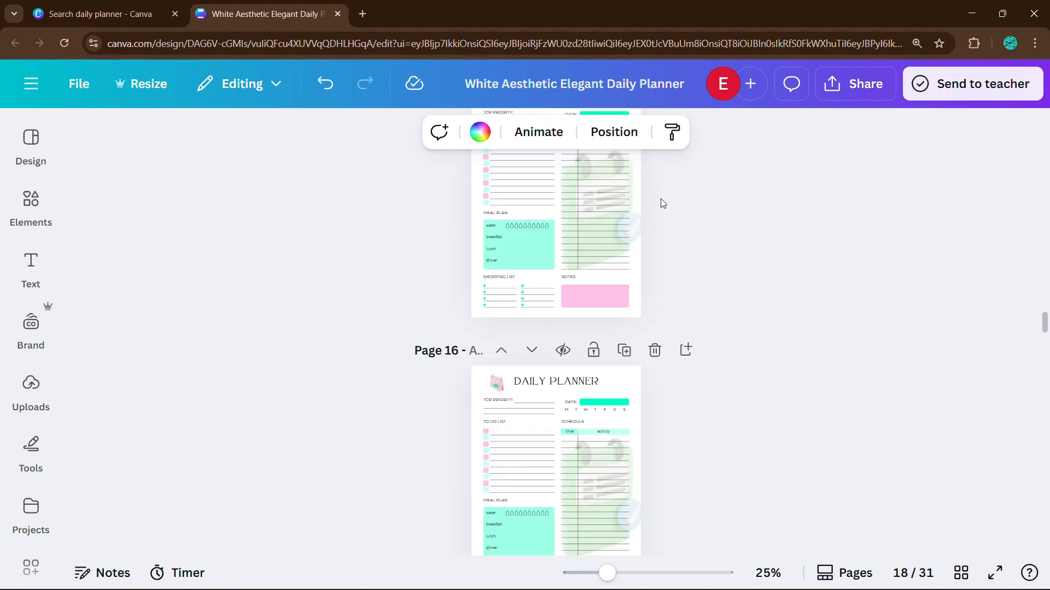
pyautogui.scroll(20, 662, 203)
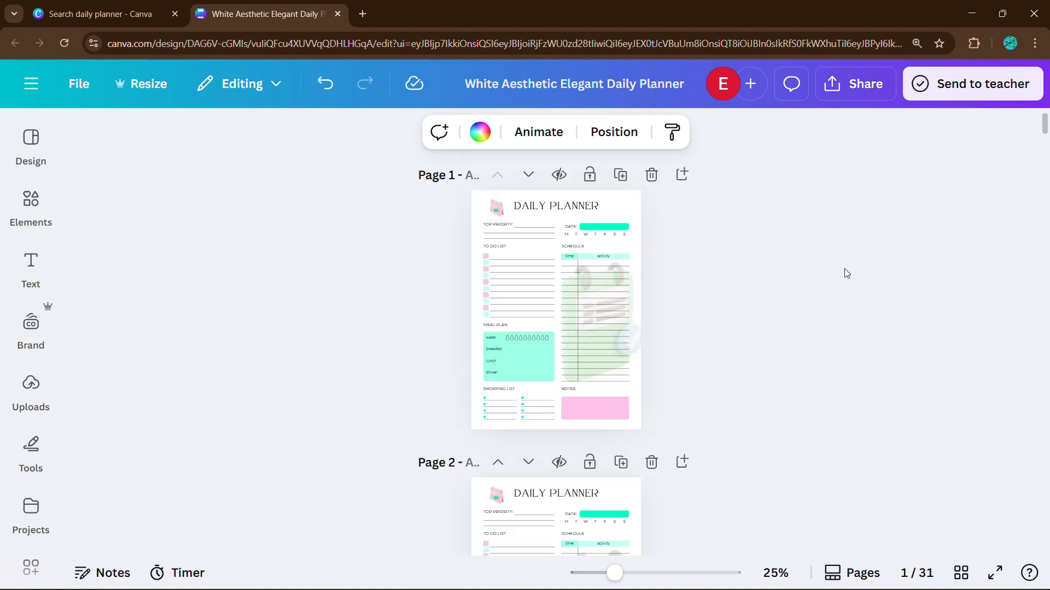
pyautogui.scroll(5, 705, 235)
# Step: Duplicate the first planner page and delete all its planner elements except the title
pyautogui.scroll(1, 705, 235)
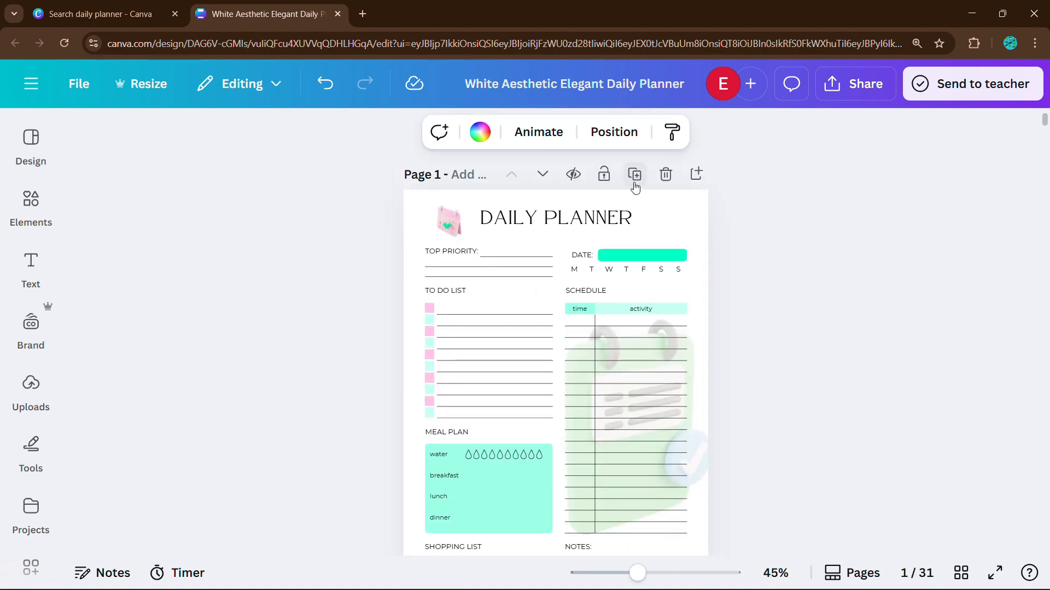
pyautogui.click(635, 179)
pyautogui.scroll(8, 711, 340)
pyautogui.scroll(-2, 632, 479)
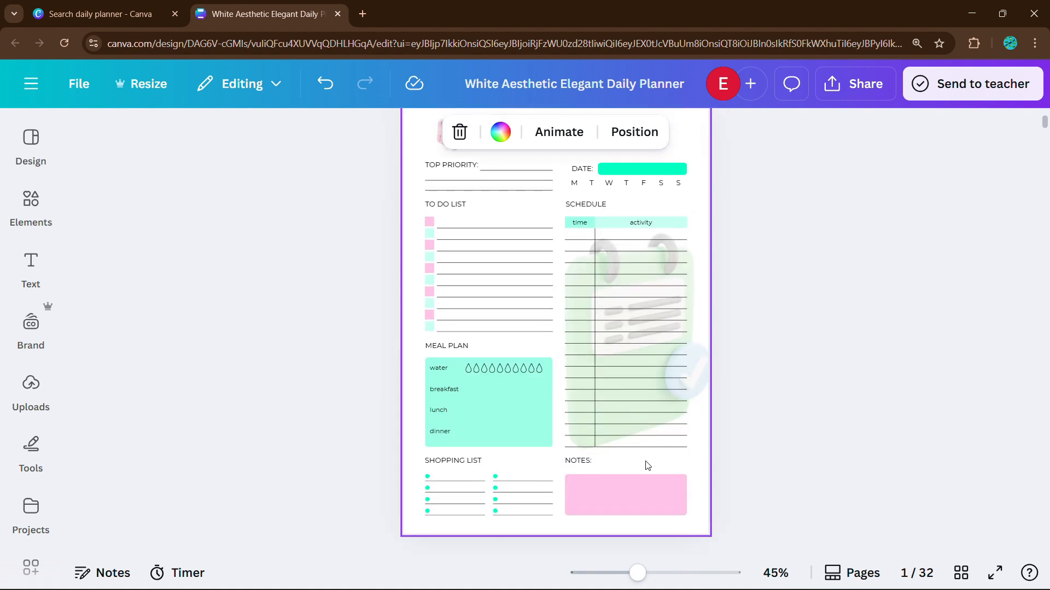
pyautogui.moveTo(743, 514); pyautogui.dragTo(360, 162)
pyautogui.press('Delete')
# Step: Narrow the MY DAILY PLANNER title box, set letter spacing 68 and line spacing 1.91, and centre it
pyautogui.scroll(2, 470, 214)
pyautogui.click(586, 223)
pyautogui.moveTo(638, 221); pyautogui.dragTo(574, 254)
pyautogui.click(672, 299)
pyautogui.scroll(-5, 745, 303)
pyautogui.click(604, 290)
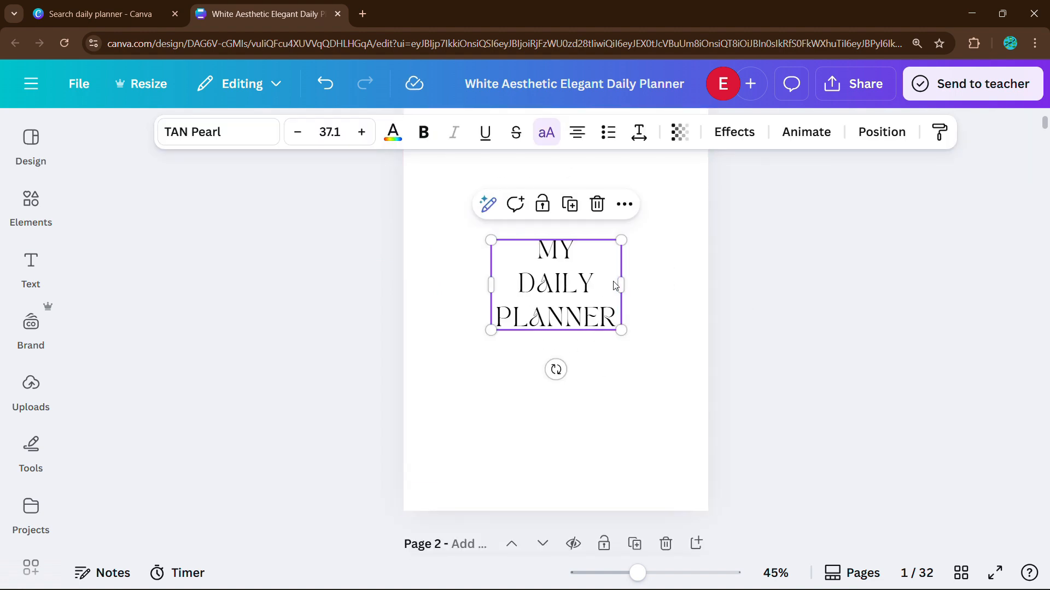
pyautogui.click(638, 133)
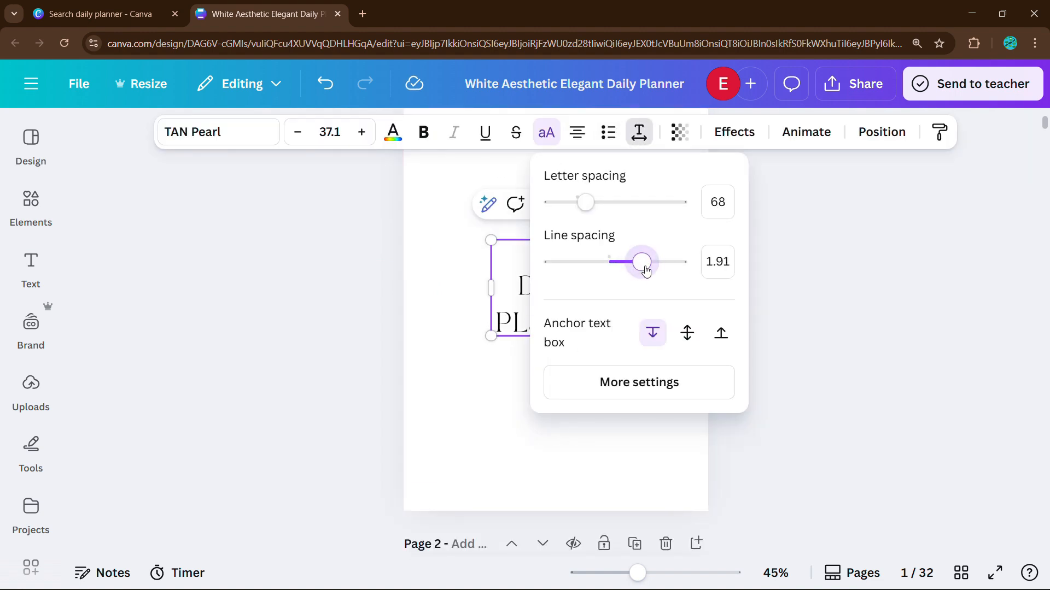
pyautogui.click(778, 303)
pyautogui.scroll(2, 771, 302)
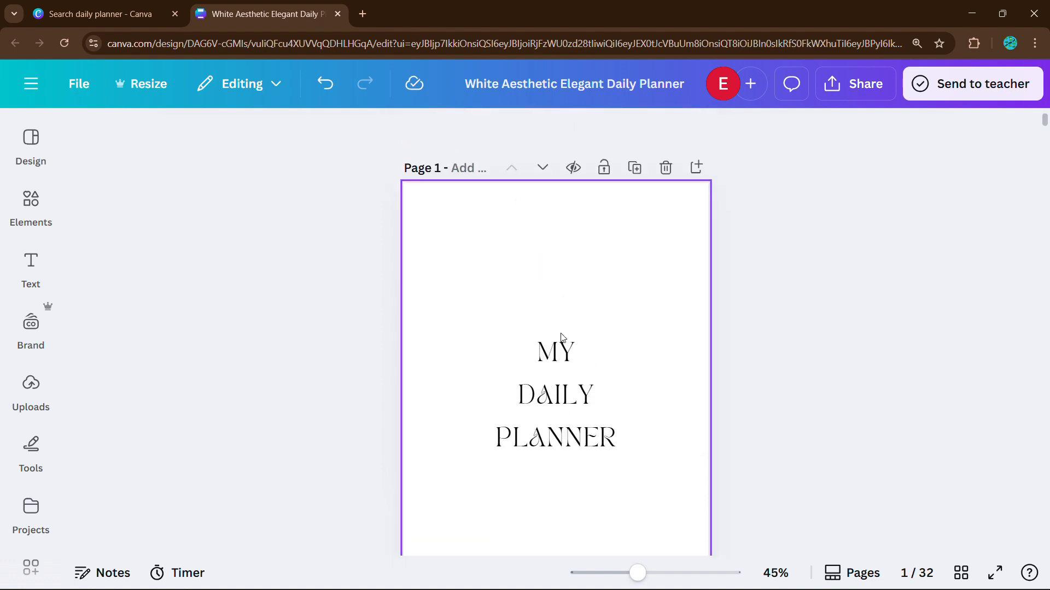
pyautogui.moveTo(528, 351); pyautogui.dragTo(527, 349)
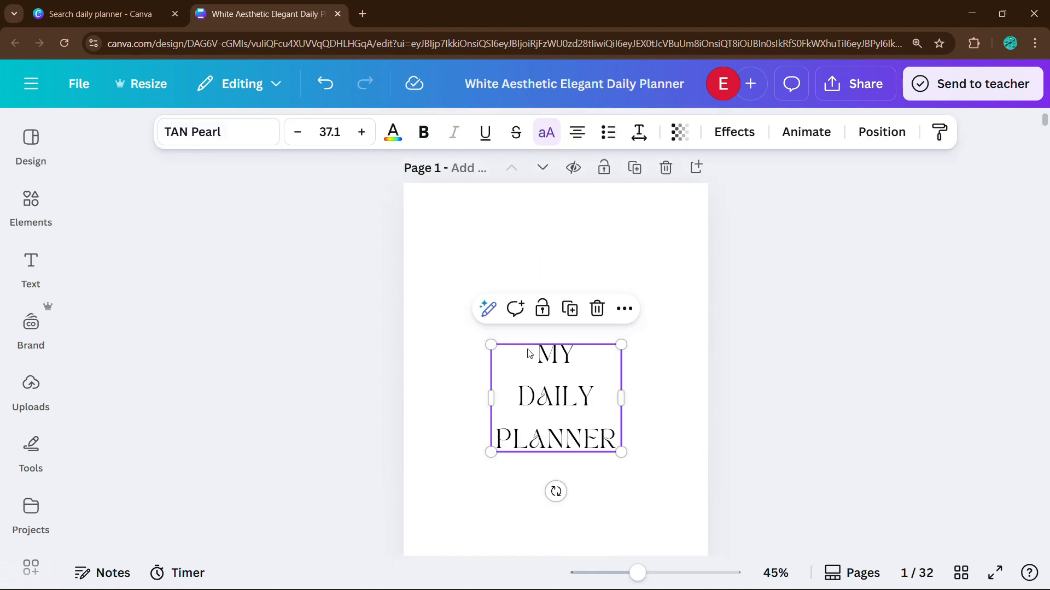
pyautogui.click(438, 288)
pyautogui.scroll(-1, 438, 288)
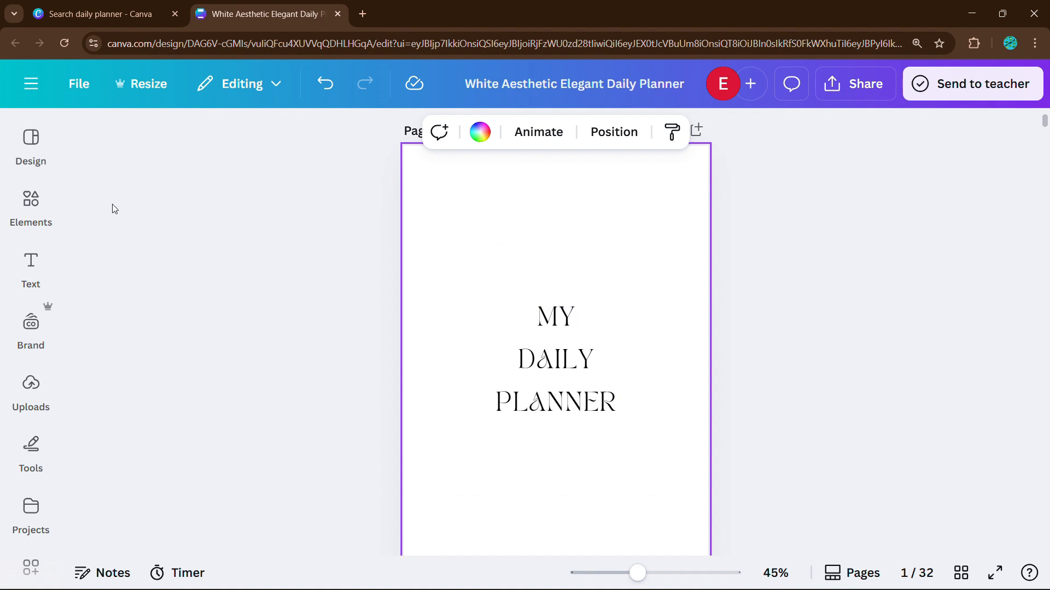
# Step: Search Elements for 'glow' and add a yellow glow graphic to the cover
pyautogui.scroll(-3, 115, 356)
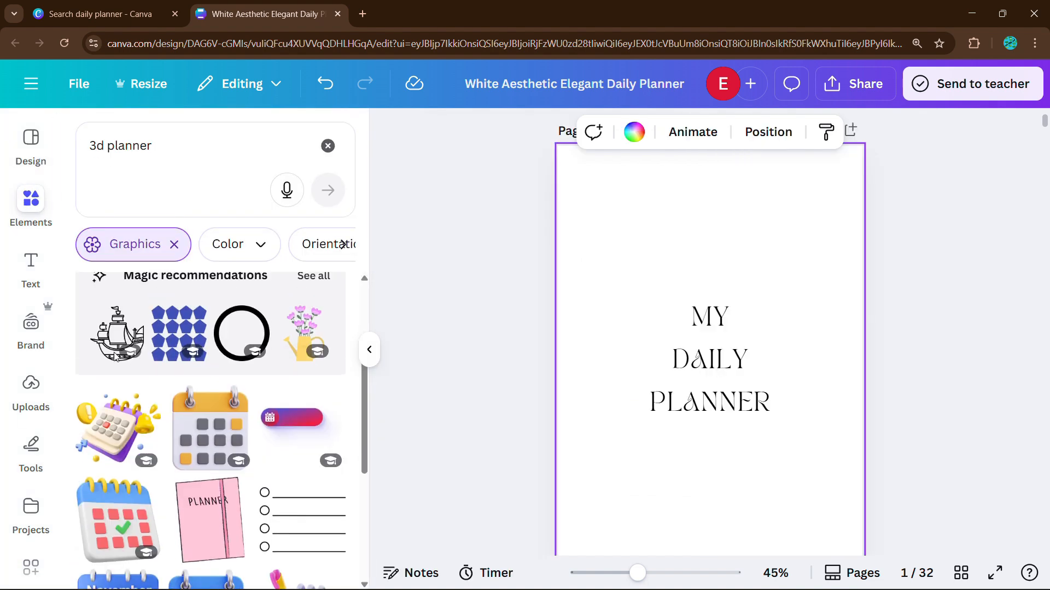
pyautogui.scroll(-5, 115, 356)
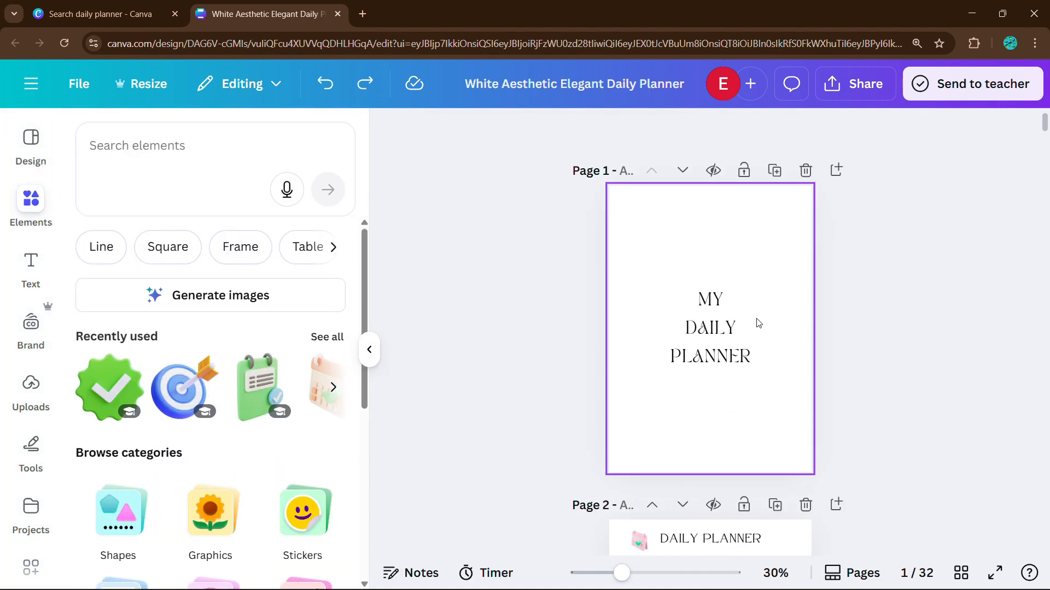
pyautogui.scroll(1, 759, 324)
pyautogui.write('glow')
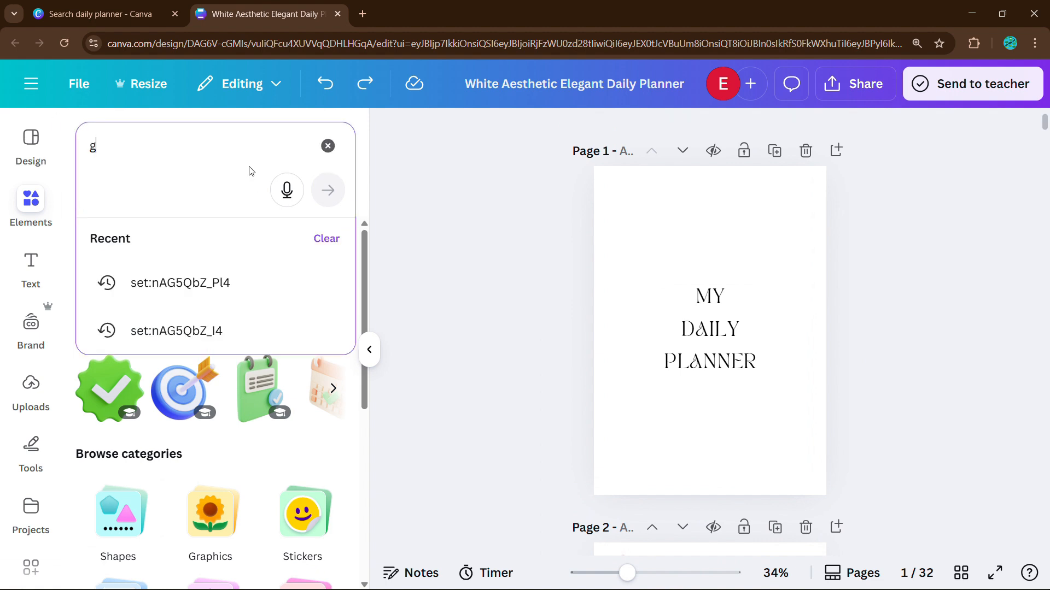
pyautogui.press('Return')
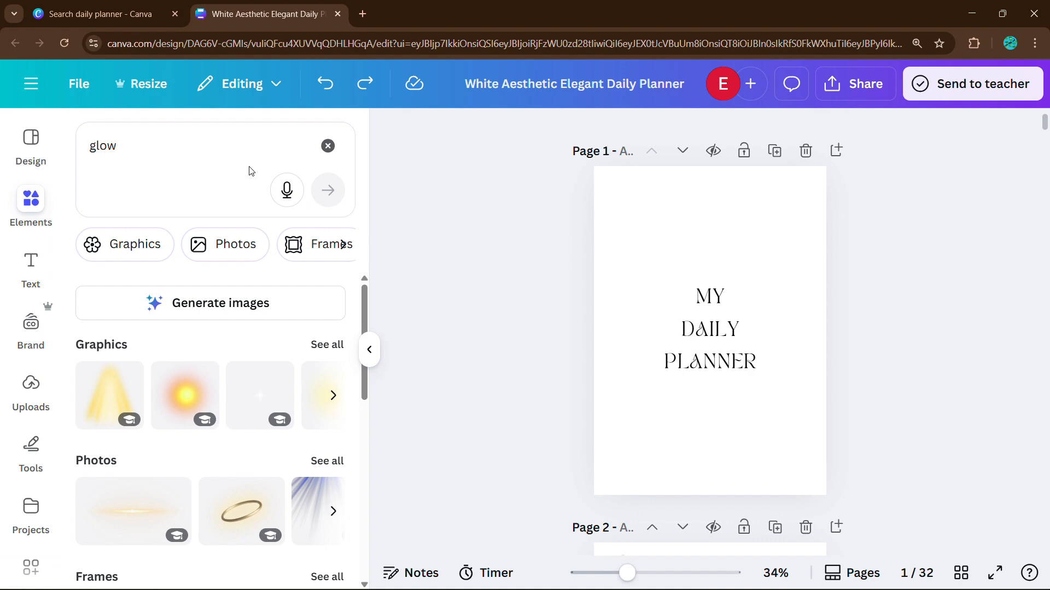
pyautogui.click(317, 344)
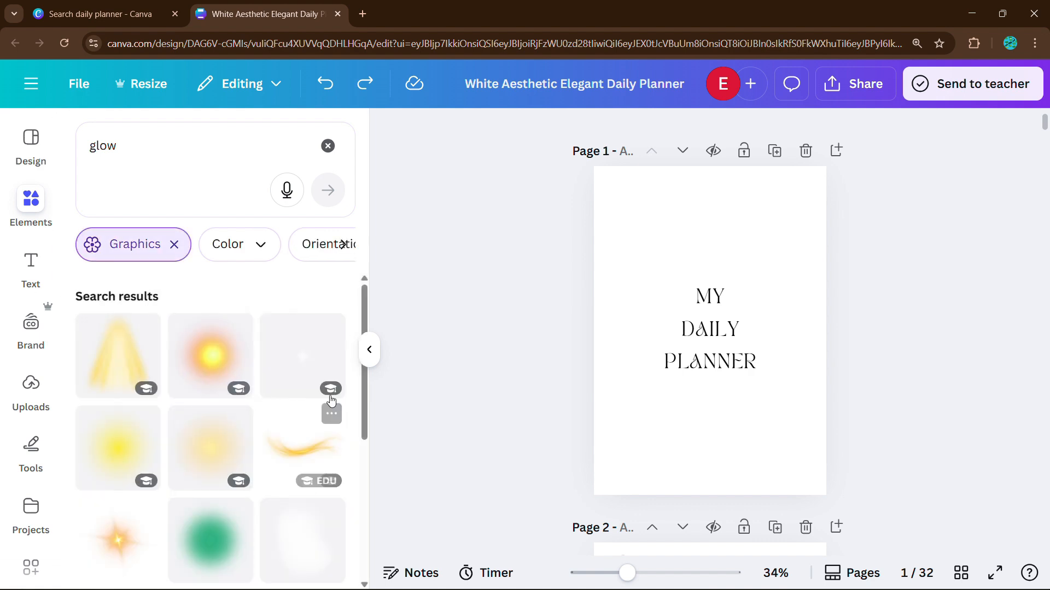
pyautogui.click(130, 487)
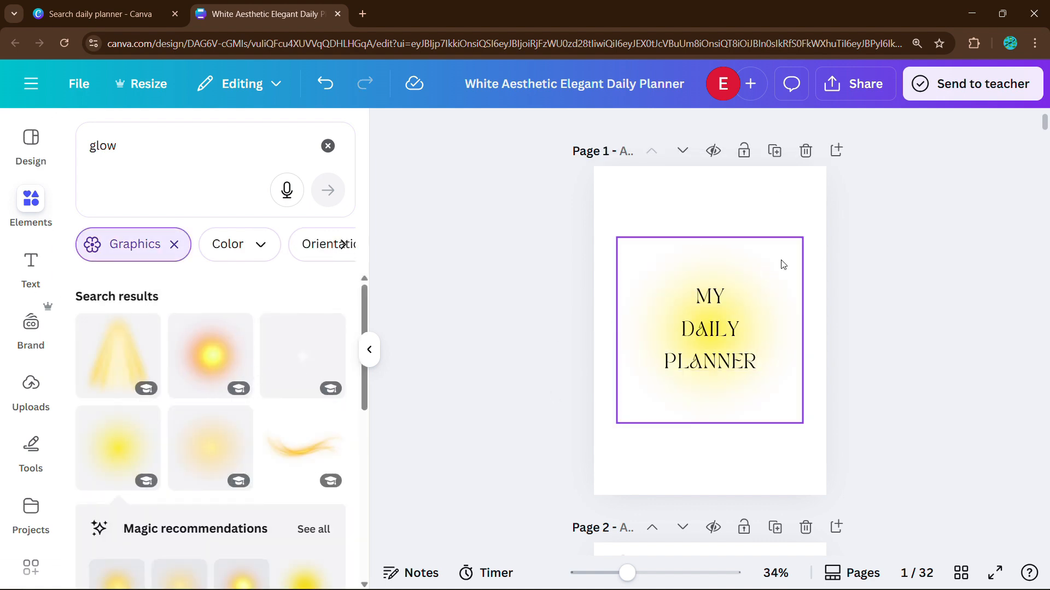
# Step: Recolour the glow to vivid pink with a custom colour, undoing an accidental black background
pyautogui.click(645, 133)
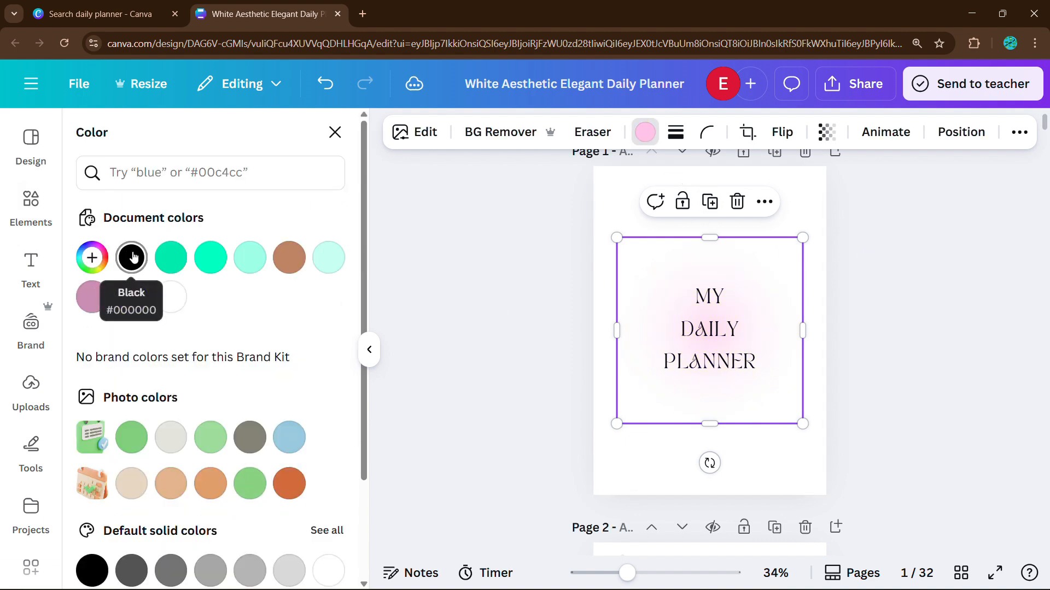
pyautogui.click(713, 491)
pyautogui.click(131, 258)
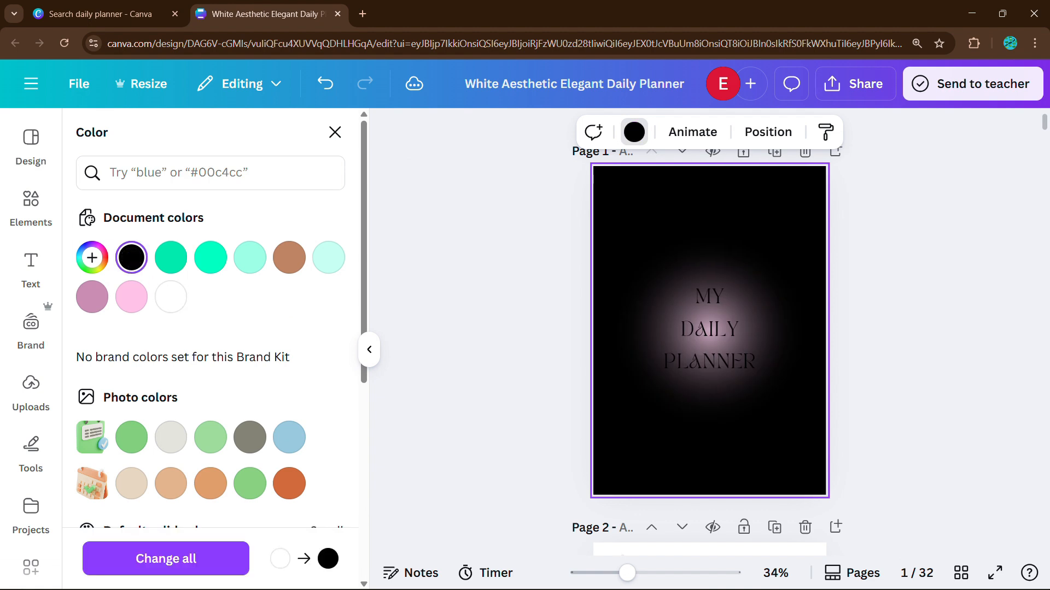
pyautogui.hotkey('ctrl', 'z')
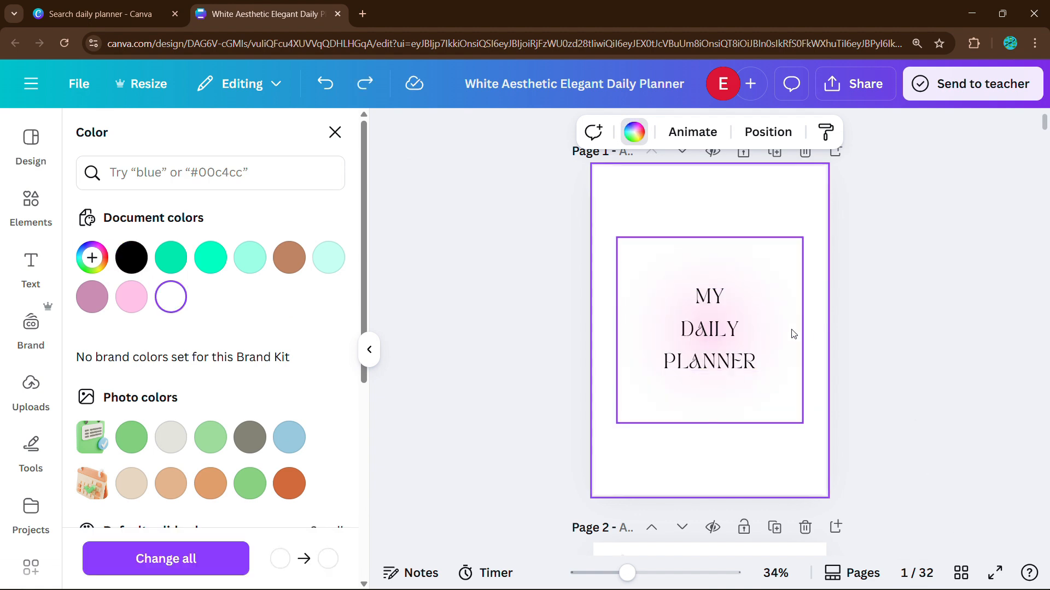
pyautogui.click(793, 334)
pyautogui.click(92, 268)
pyautogui.moveTo(145, 299); pyautogui.dragTo(367, 295)
pyautogui.click(609, 490)
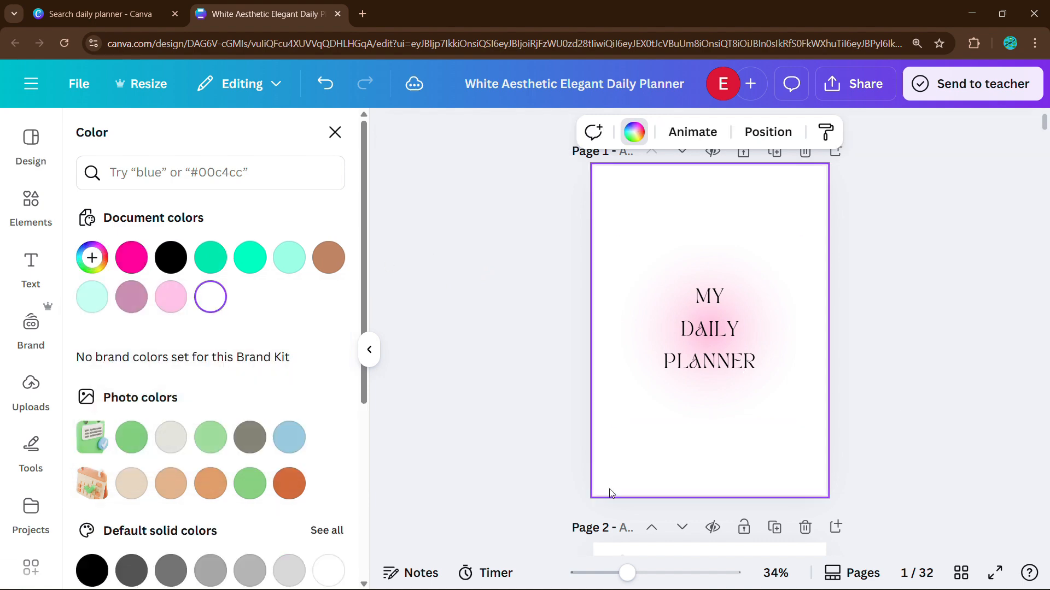
# Step: Add a second pink glow copy and shift it slightly up and left
pyautogui.click(791, 360)
pyautogui.hotkey('ctrl', 'v')
pyautogui.moveTo(793, 362); pyautogui.dragTo(784, 348)
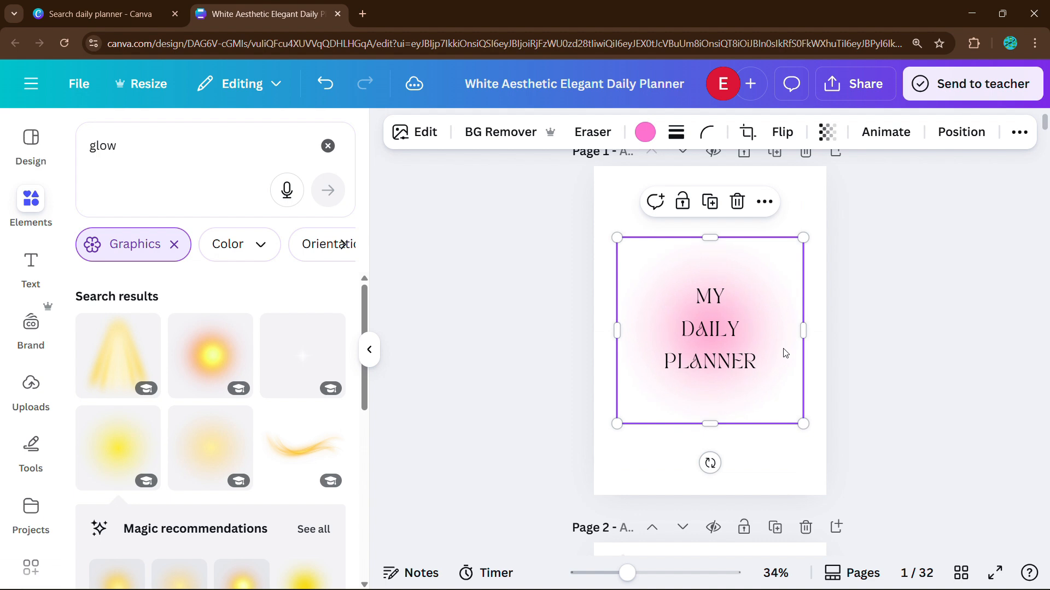
# Step: Enlarge and reposition the pink glow, then recolour it teal green
pyautogui.moveTo(803, 237); pyautogui.dragTo(911, 146)
pyautogui.moveTo(834, 279); pyautogui.dragTo(891, 459)
pyautogui.click(804, 328)
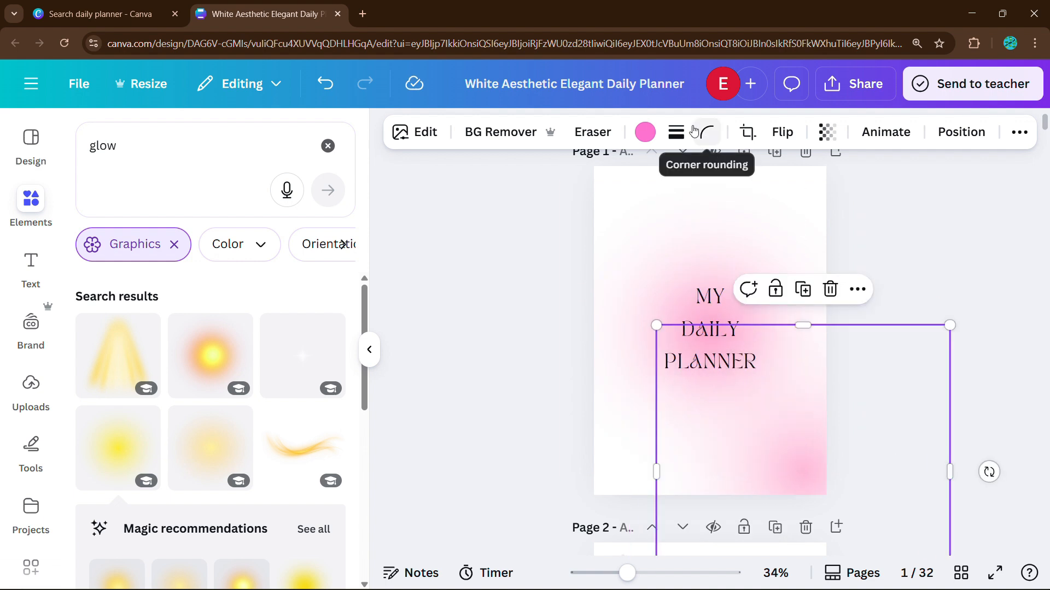
pyautogui.click(645, 132)
pyautogui.click(212, 260)
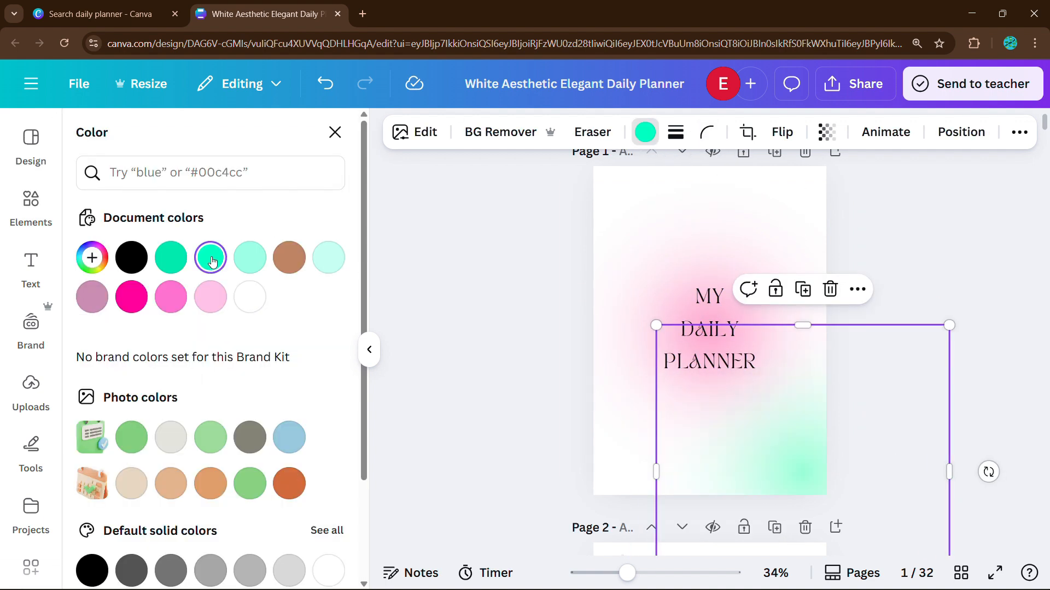
# Step: Spread the green glows to the cover's left edge and upper right corner
pyautogui.click(925, 520)
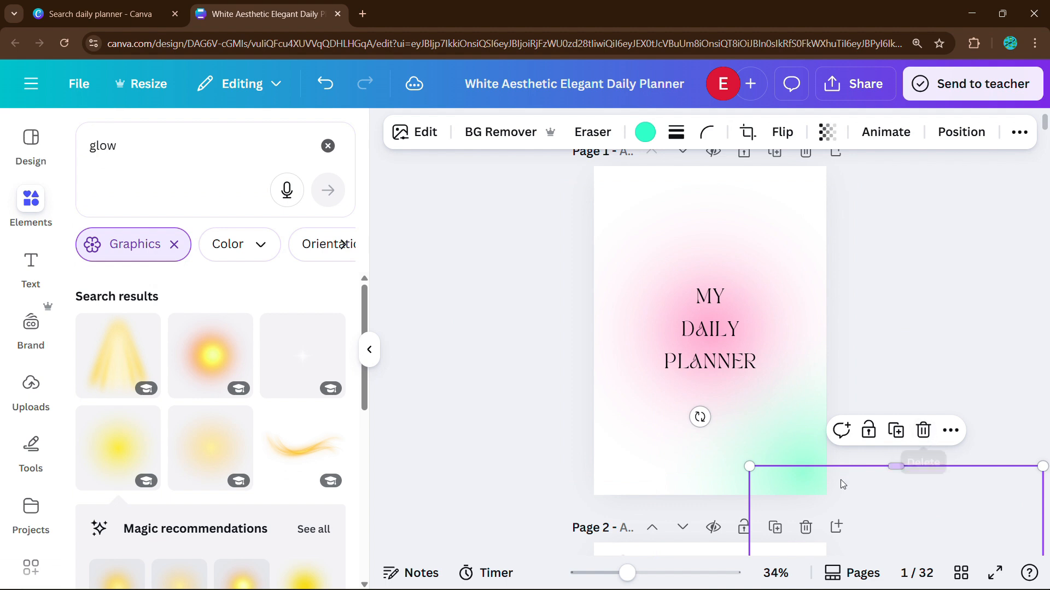
pyautogui.moveTo(842, 484); pyautogui.dragTo(494, 215)
pyautogui.click(889, 356)
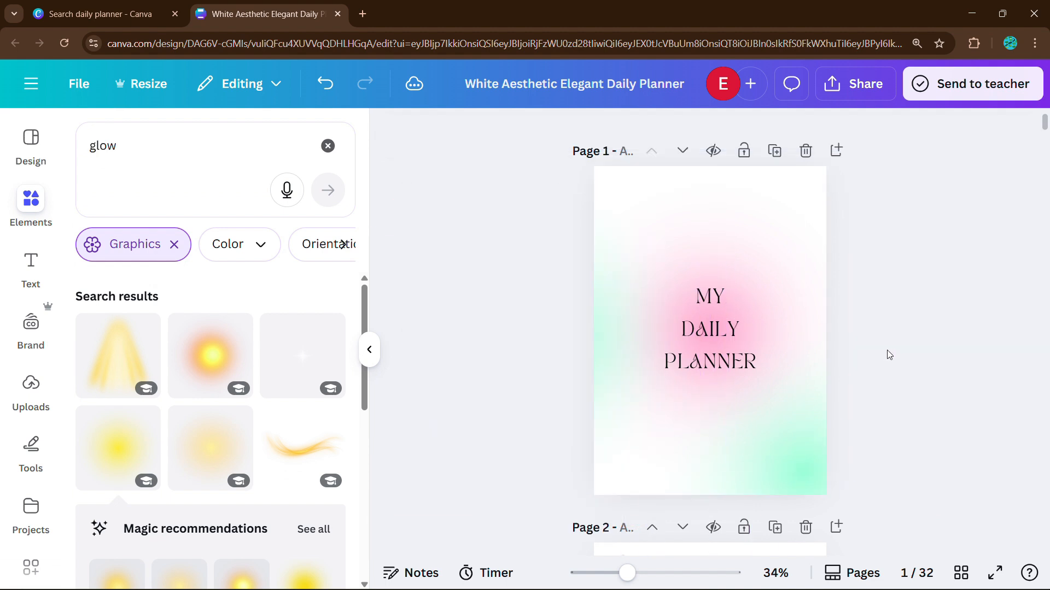
pyautogui.click(608, 314)
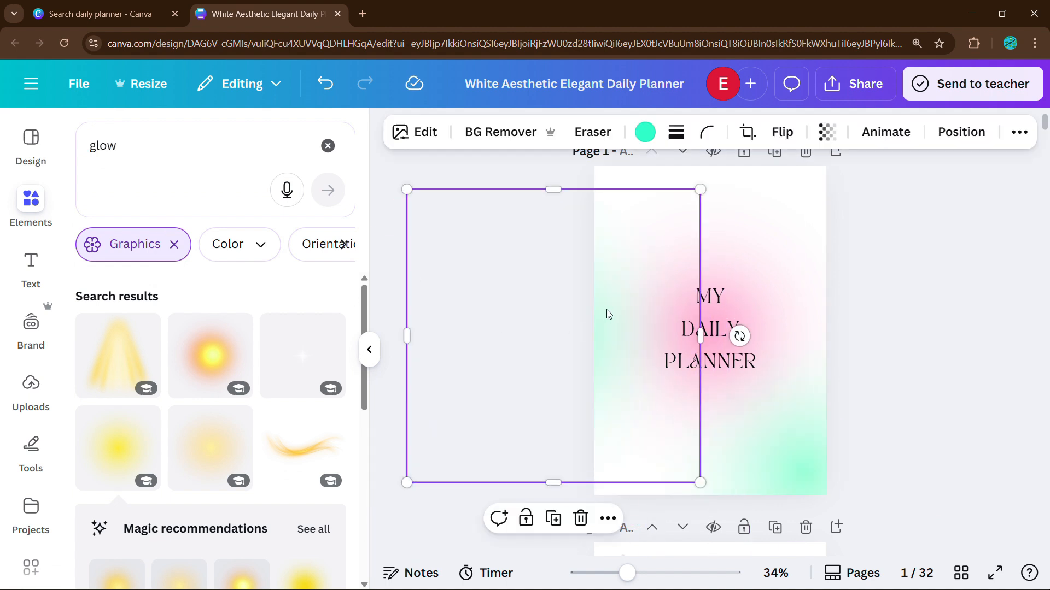
pyautogui.moveTo(605, 311); pyautogui.dragTo(883, 158)
pyautogui.click(940, 385)
pyautogui.click(614, 370)
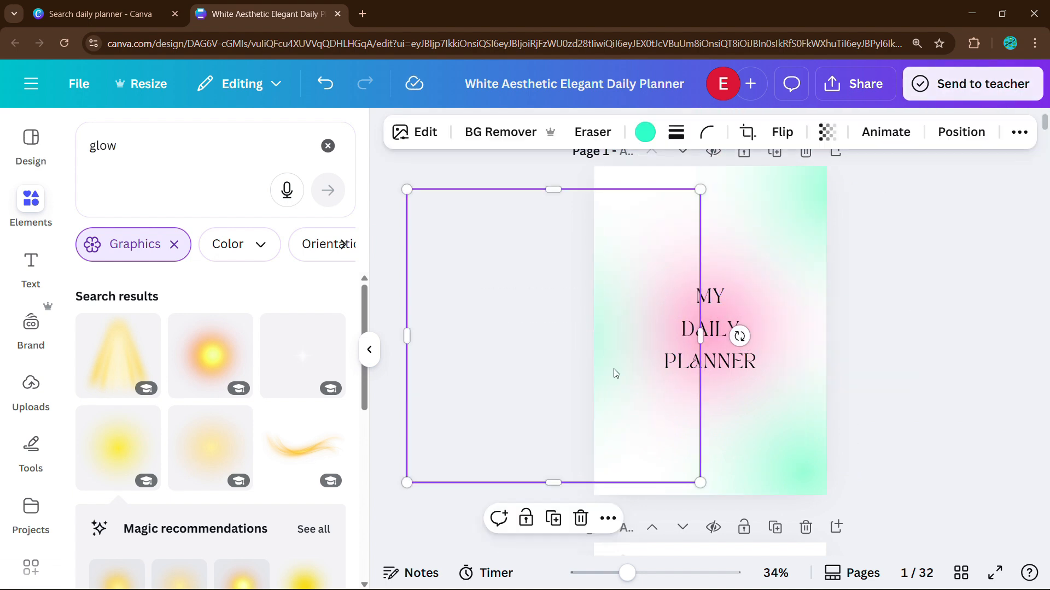
pyautogui.click(894, 385)
# Step: Move the 'MY DAILY PLANNER' title higher on the cover
pyautogui.scroll(-1, 851, 348)
pyautogui.click(716, 287)
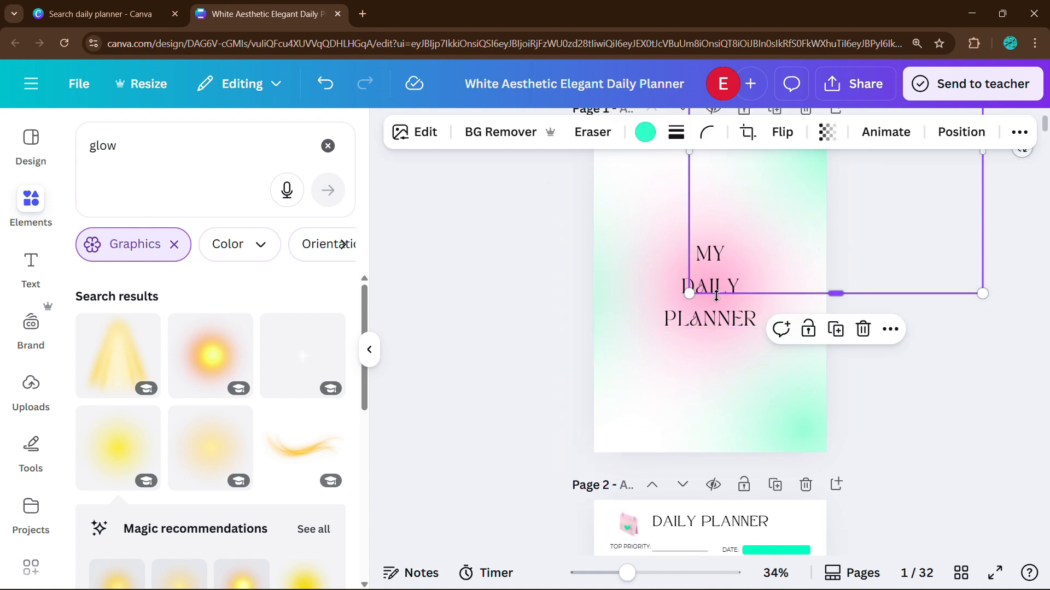
pyautogui.click(718, 321)
pyautogui.moveTo(718, 321); pyautogui.dragTo(718, 295)
pyautogui.click(909, 335)
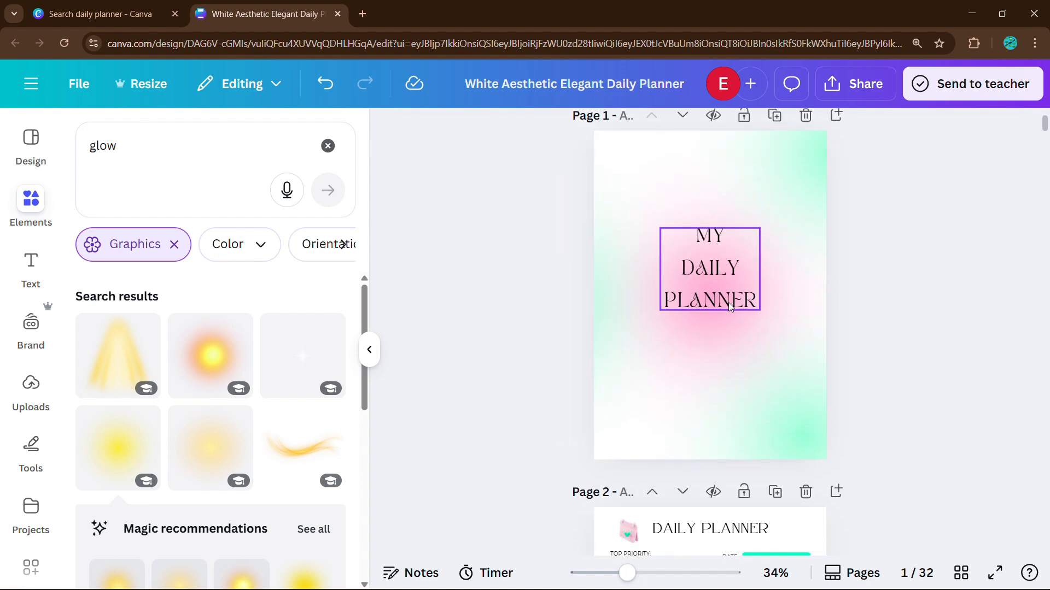
# Step: Add a thin black line and stretch it across the cover beneath the title
pyautogui.press('l')
pyautogui.moveTo(728, 296); pyautogui.dragTo(841, 439)
pyautogui.scroll(3, 797, 433)
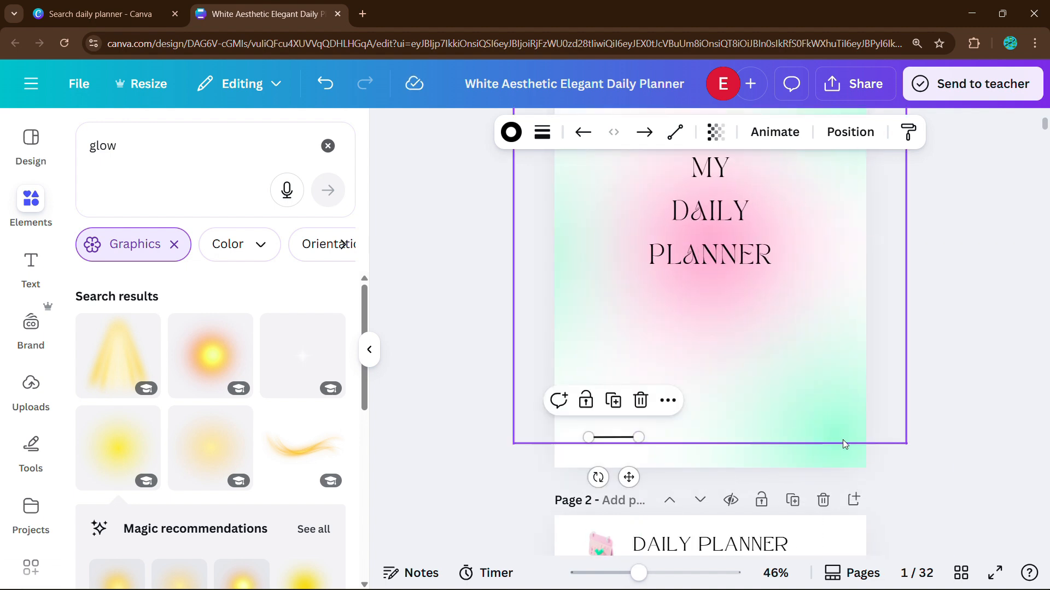
pyautogui.moveTo(638, 436); pyautogui.dragTo(744, 427)
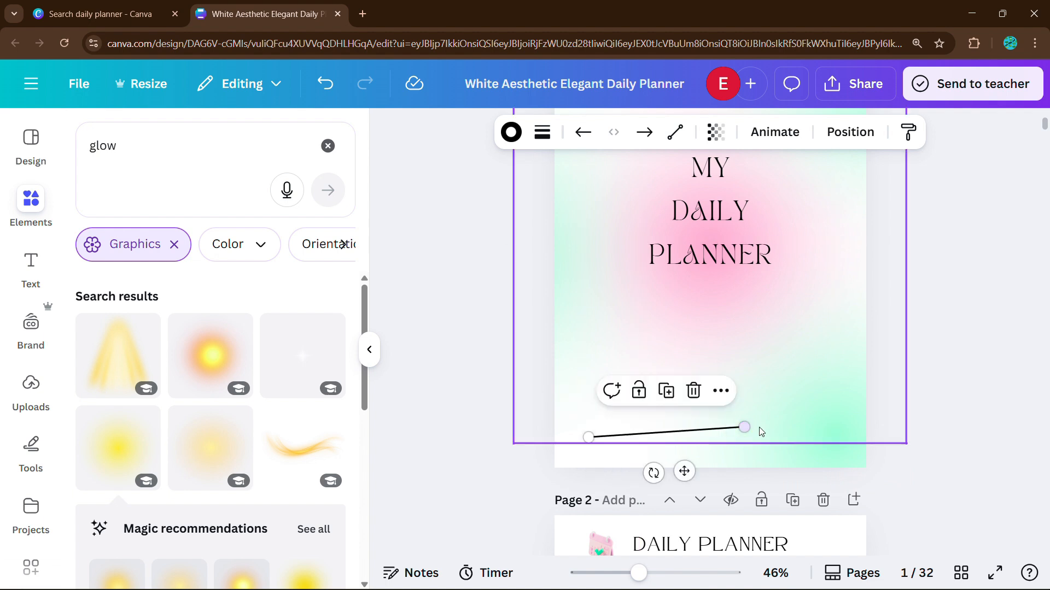
pyautogui.click(758, 428)
pyautogui.click(715, 429)
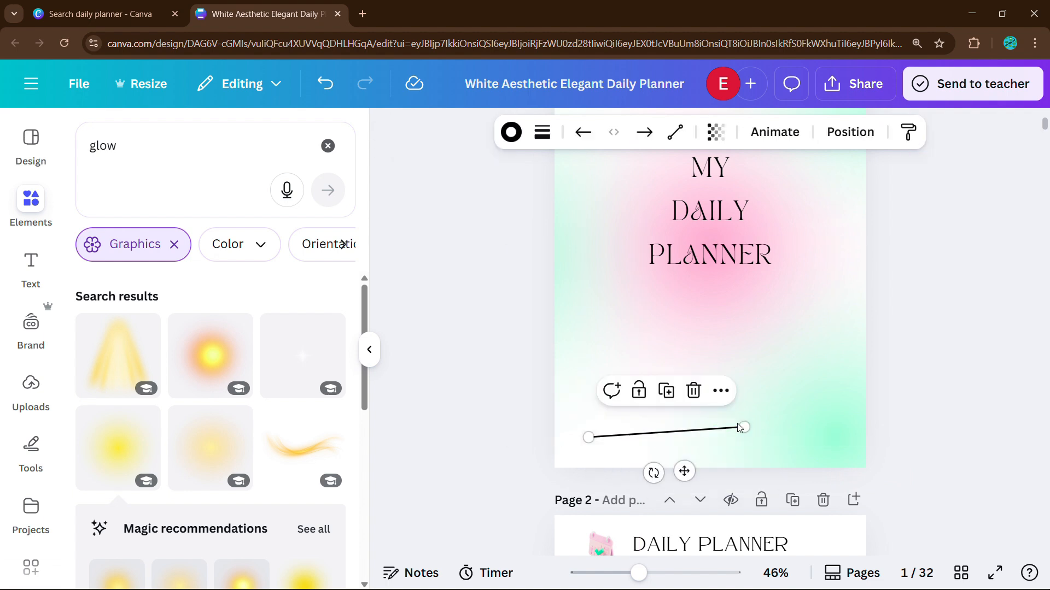
# Step: Level the line horizontally and colour it light pink
pyautogui.moveTo(749, 427); pyautogui.dragTo(830, 437)
pyautogui.scroll(3, 885, 435)
pyautogui.click(510, 132)
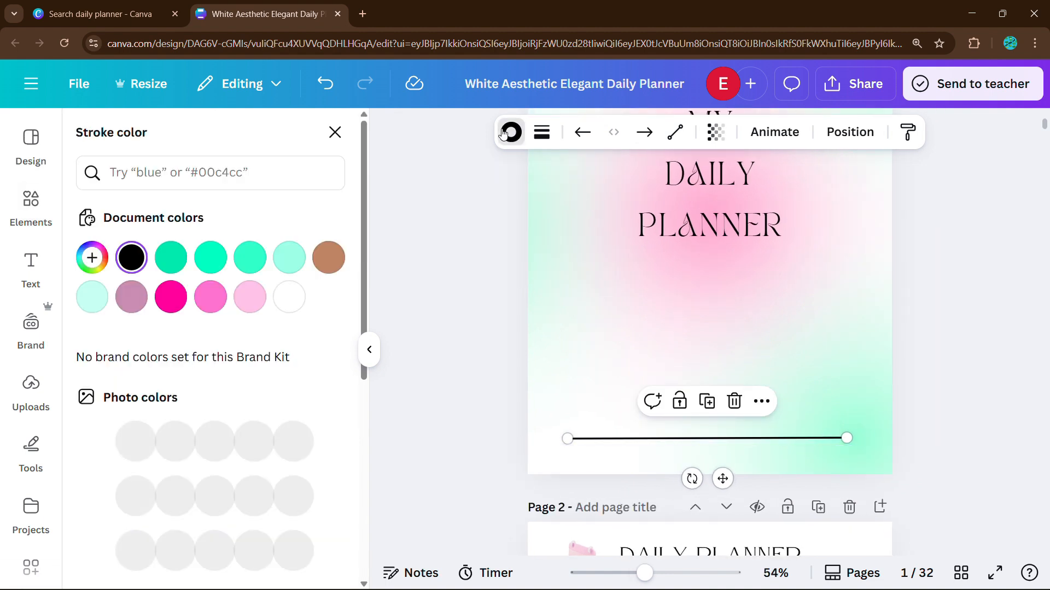
pyautogui.click(298, 306)
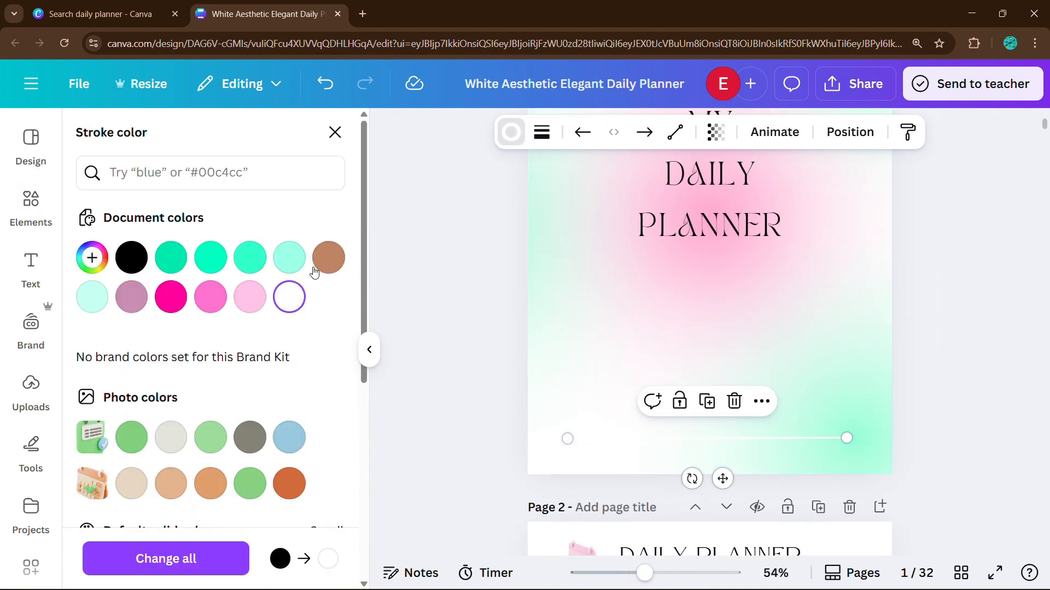
pyautogui.click(249, 258)
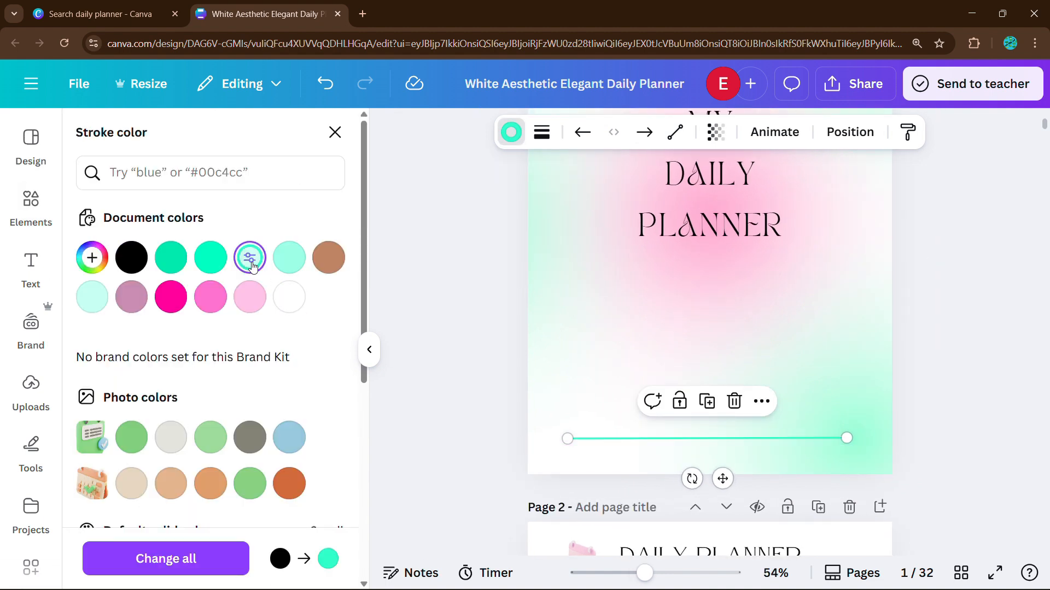
pyautogui.click(207, 303)
pyautogui.click(259, 306)
pyautogui.click(335, 133)
pyautogui.click(389, 329)
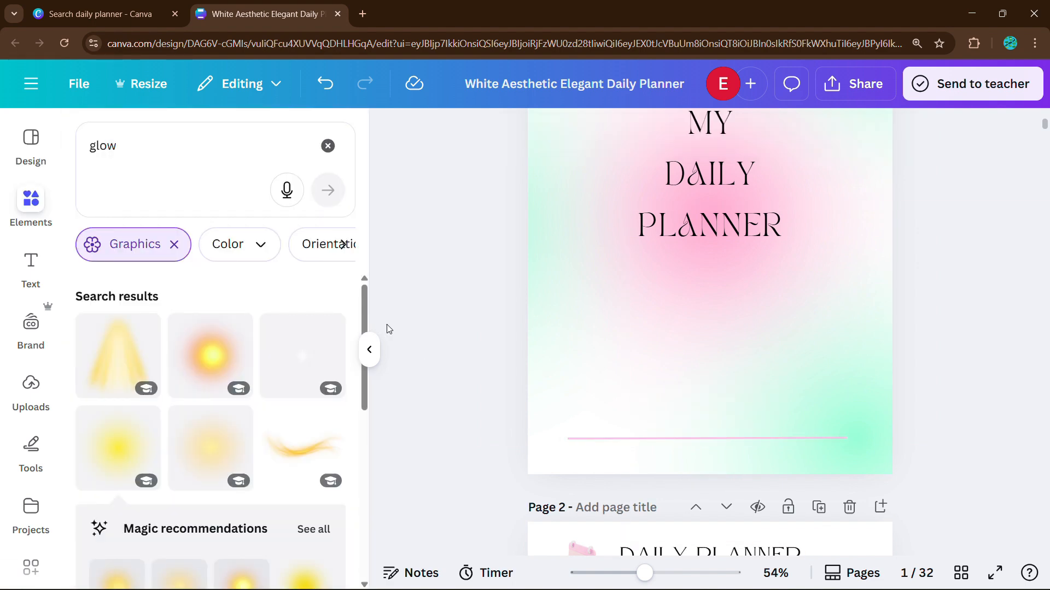
# Step: Adjust the pink line's length, undoing a shortening and pulling in its left end
pyautogui.scroll(1, 687, 370)
pyautogui.click(789, 408)
pyautogui.scroll(2, 790, 409)
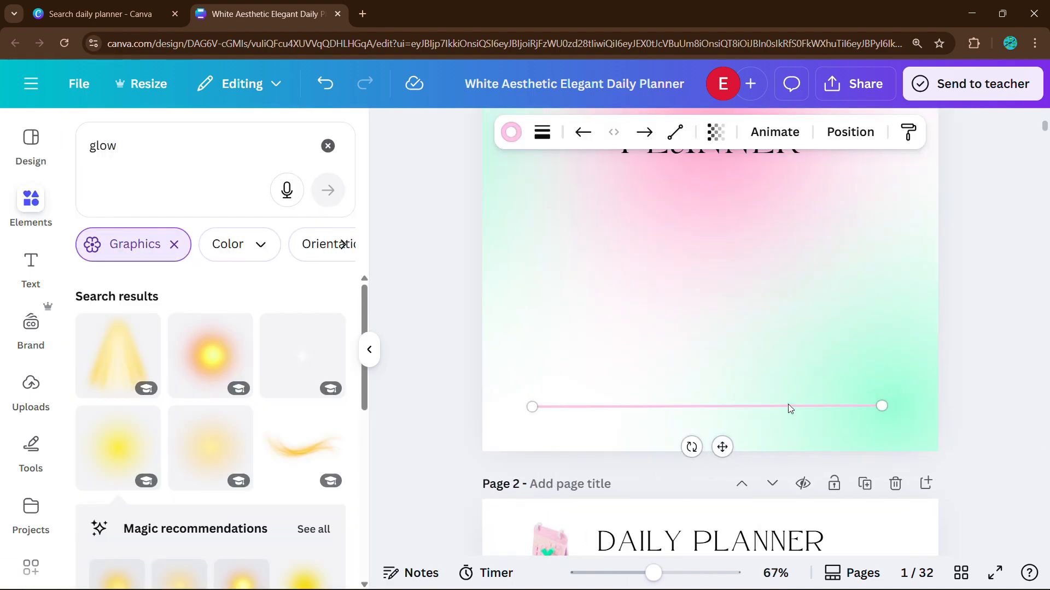
pyautogui.scroll(5, 789, 409)
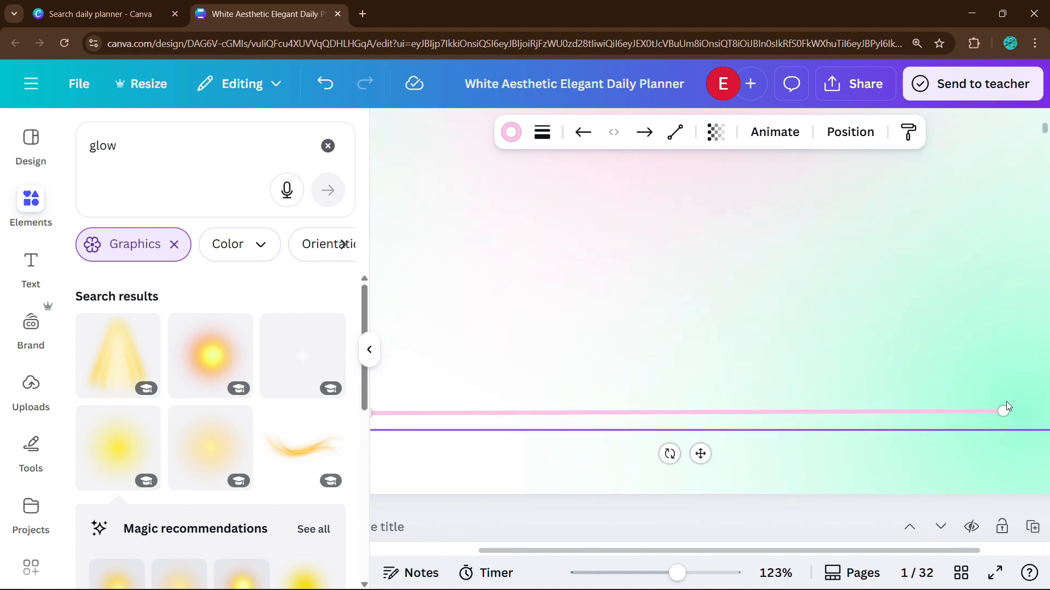
pyautogui.scroll(-3, 1008, 407)
pyautogui.moveTo(951, 410); pyautogui.dragTo(965, 420)
pyautogui.hotkey('ctrl', 'z')
pyautogui.click(457, 415)
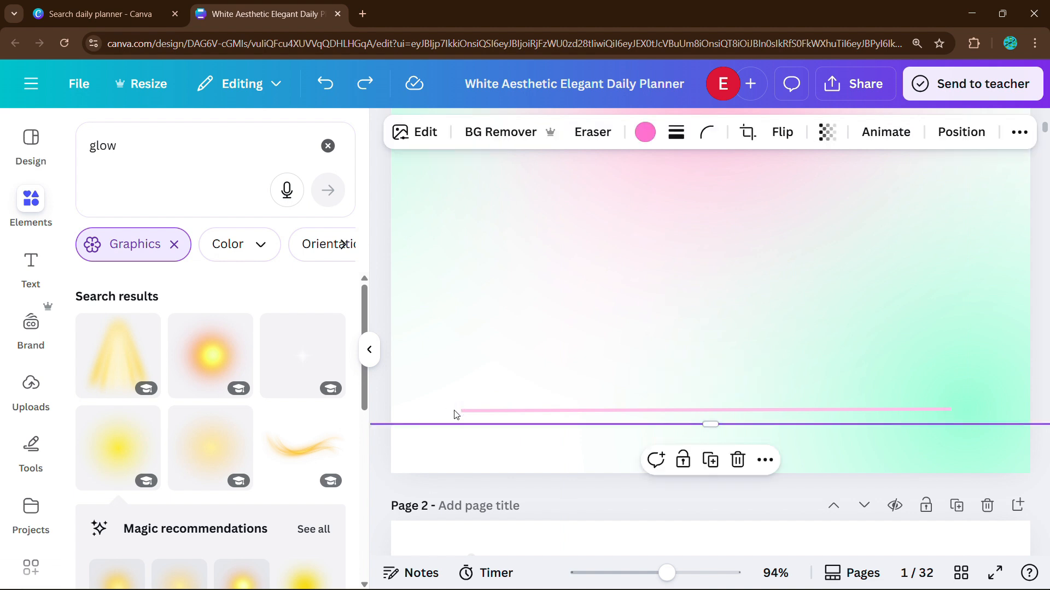
pyautogui.click(462, 410)
pyautogui.moveTo(457, 408); pyautogui.dragTo(454, 405)
pyautogui.scroll(-5, 841, 394)
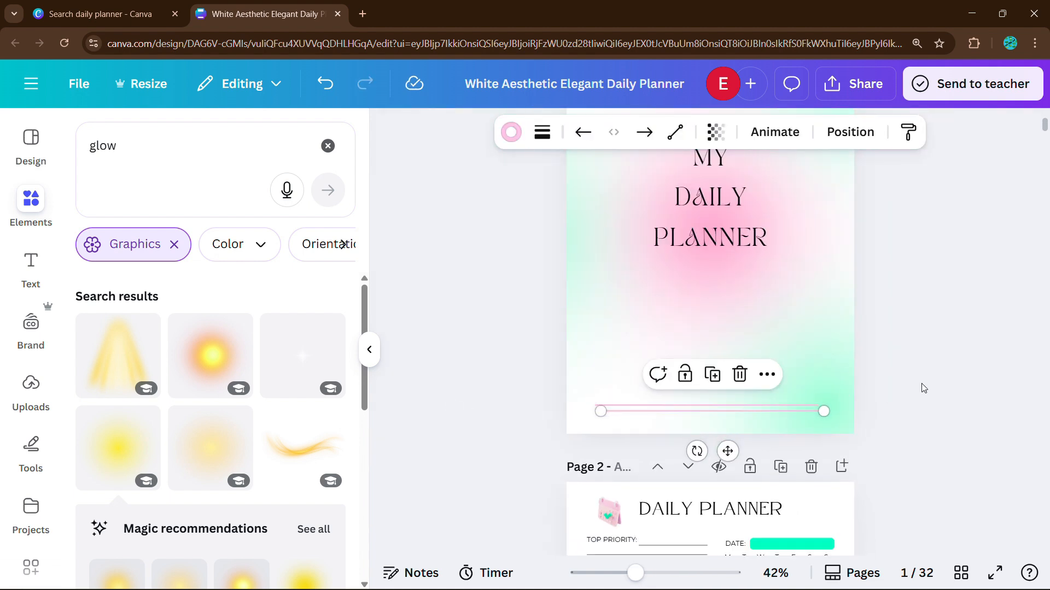
# Step: Place a matching pink line near the top of the cover
pyautogui.moveTo(773, 419); pyautogui.dragTo(760, 121)
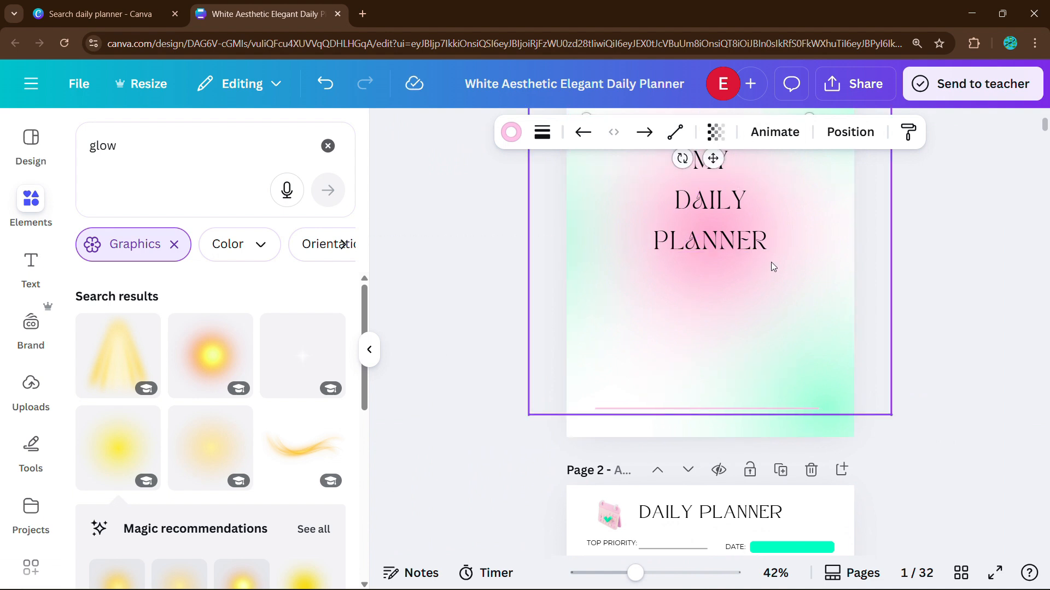
pyautogui.scroll(3, 458, 336)
pyautogui.moveTo(788, 278); pyautogui.dragTo(795, 216)
pyautogui.click(888, 265)
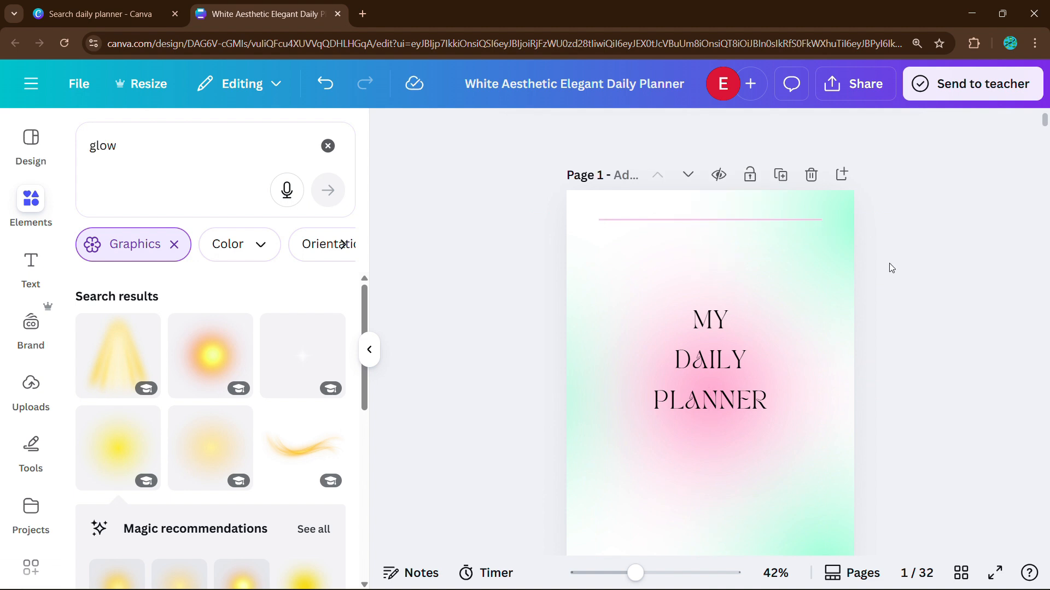
pyautogui.scroll(-3, 888, 265)
pyautogui.scroll(-1, 891, 268)
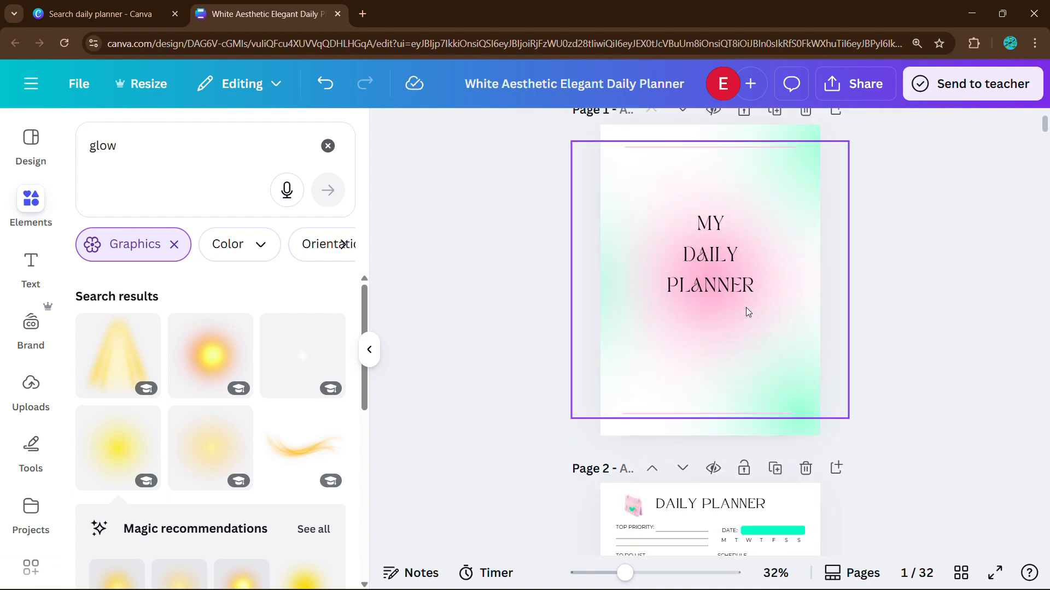
# Step: Add a small paragraph text box and move it below PLANNER on the cover
pyautogui.click(369, 350)
pyautogui.press('l')
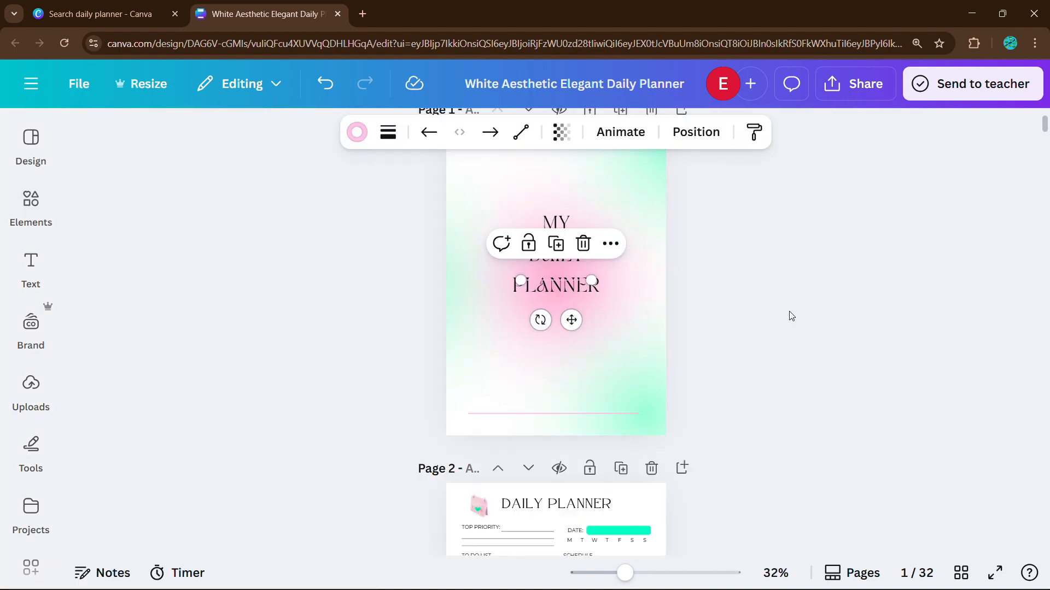
pyautogui.click(791, 316)
pyautogui.press('t')
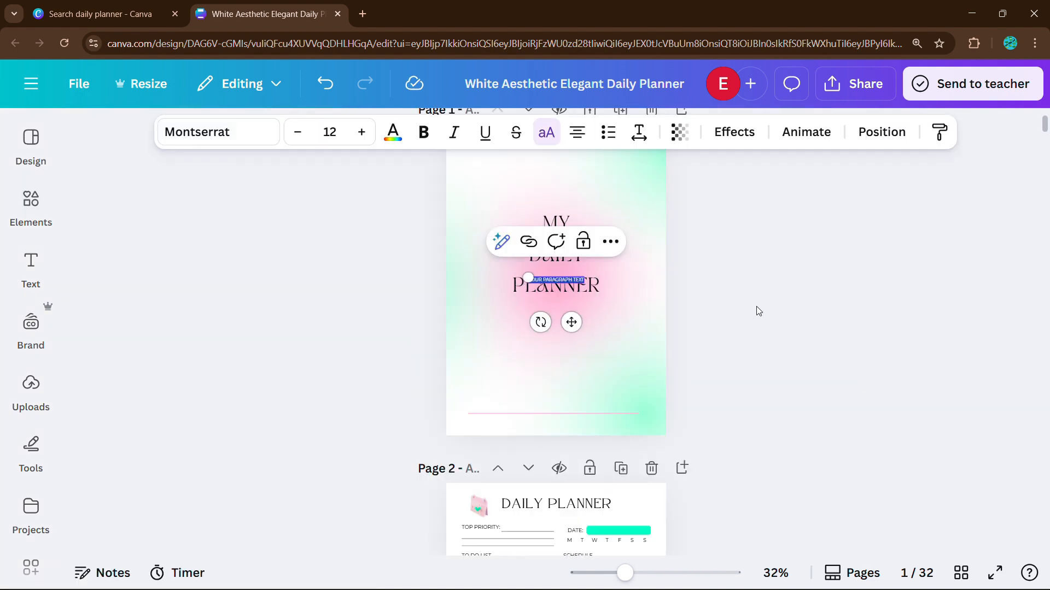
pyautogui.scroll(3, 711, 306)
pyautogui.click(585, 314)
pyautogui.click(559, 263)
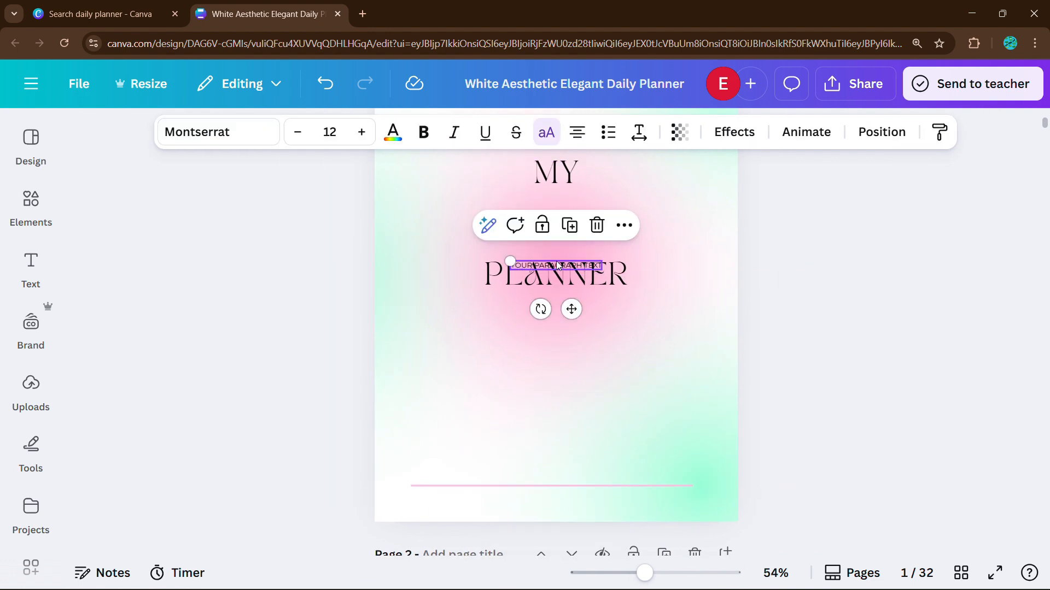
pyautogui.moveTo(559, 262); pyautogui.dragTo(554, 423)
pyautogui.click(834, 459)
pyautogui.scroll(1, 831, 368)
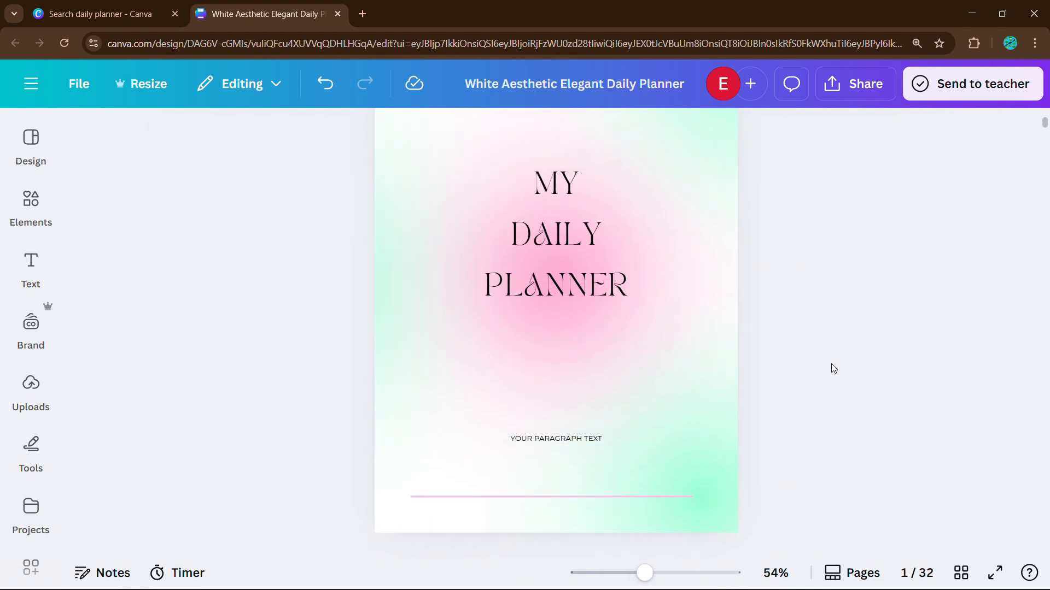
pyautogui.scroll(-1, 831, 367)
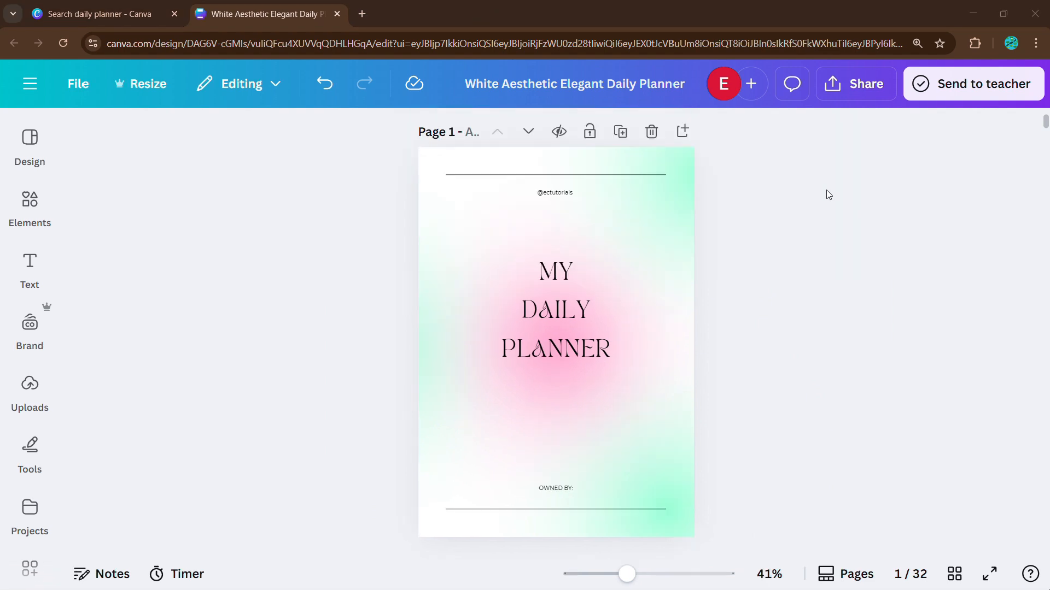
# Step: Download the 32-page planner as a PDF Standard file and open it
pyautogui.click(857, 87)
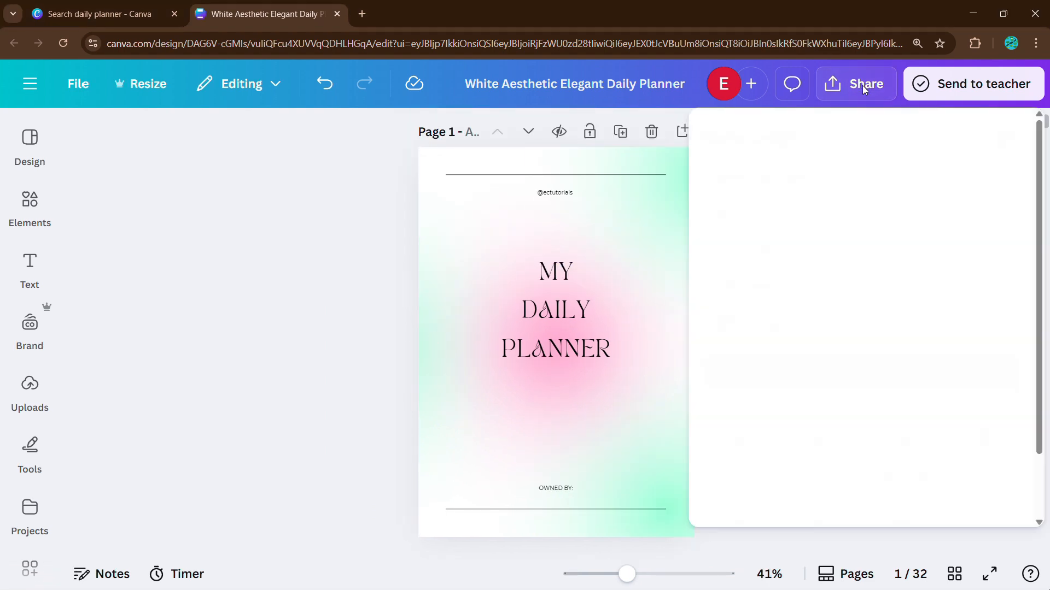
pyautogui.click(747, 439)
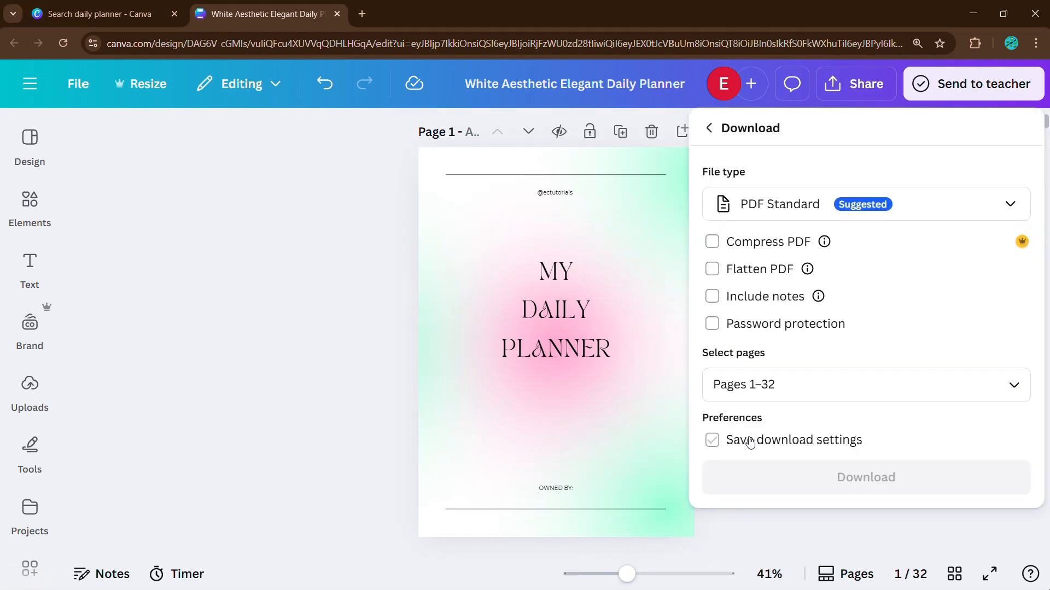
pyautogui.click(820, 205)
pyautogui.click(781, 208)
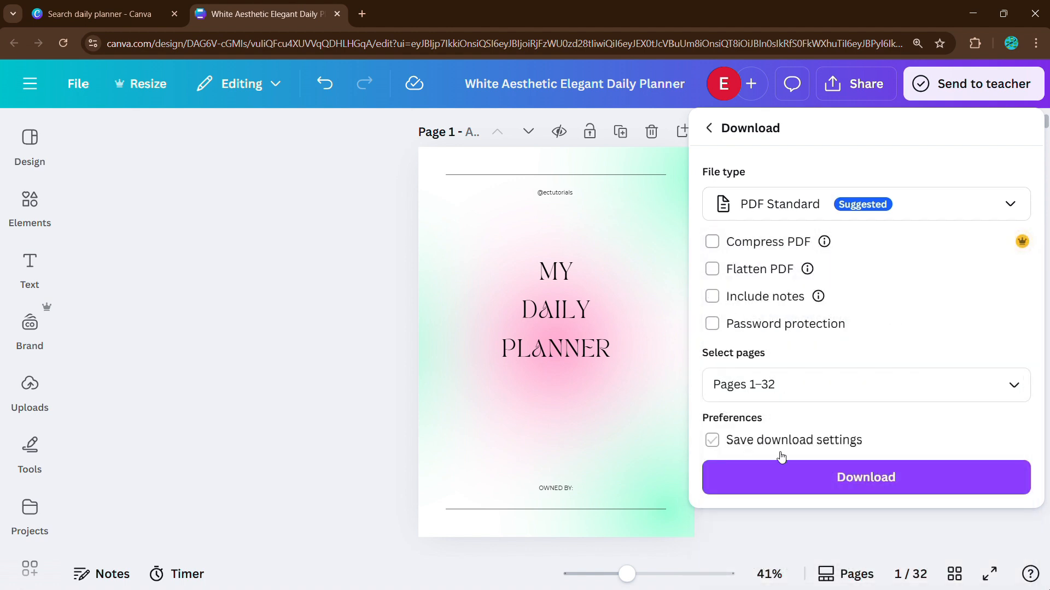
pyautogui.click(783, 476)
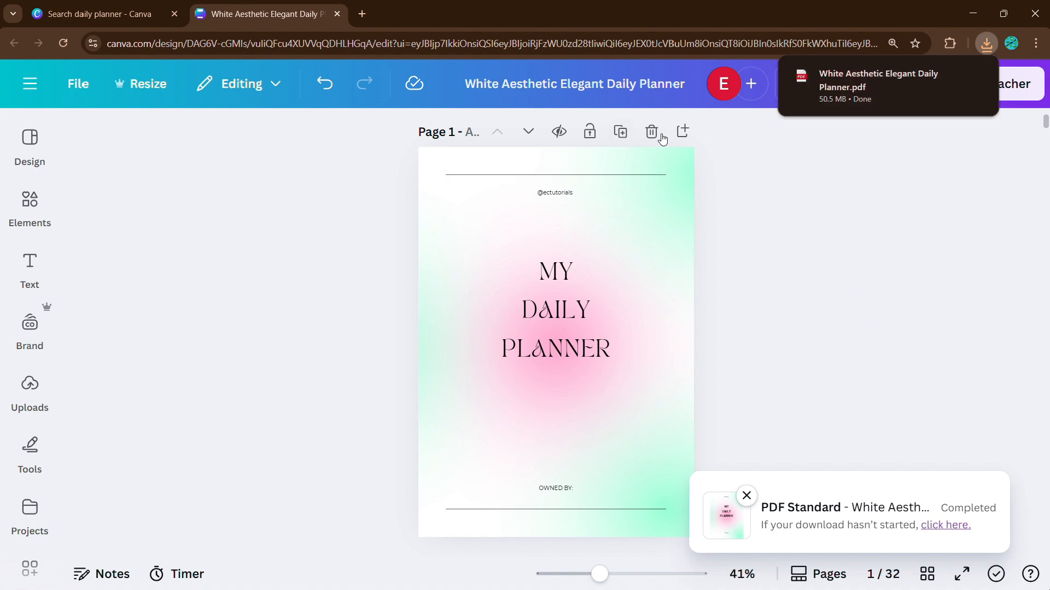
pyautogui.click(858, 106)
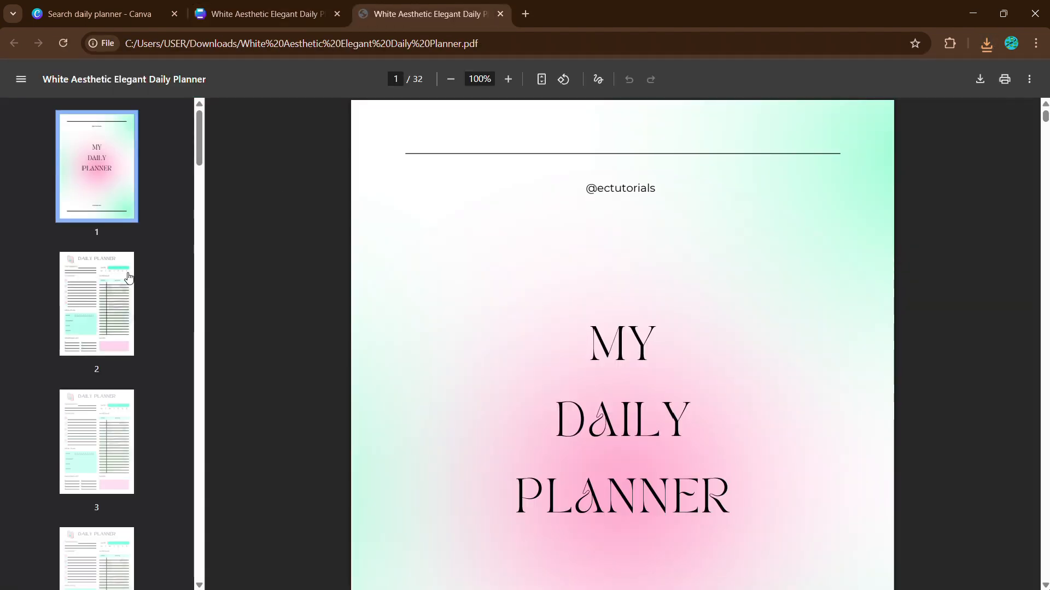
# Step: Scroll through the planner PDF's cover and first planner pages
pyautogui.scroll(-5, 502, 313)
pyautogui.keyDown('ctrl'); pyautogui.scroll(-5, 504, 311); pyautogui.keyUp('ctrl')
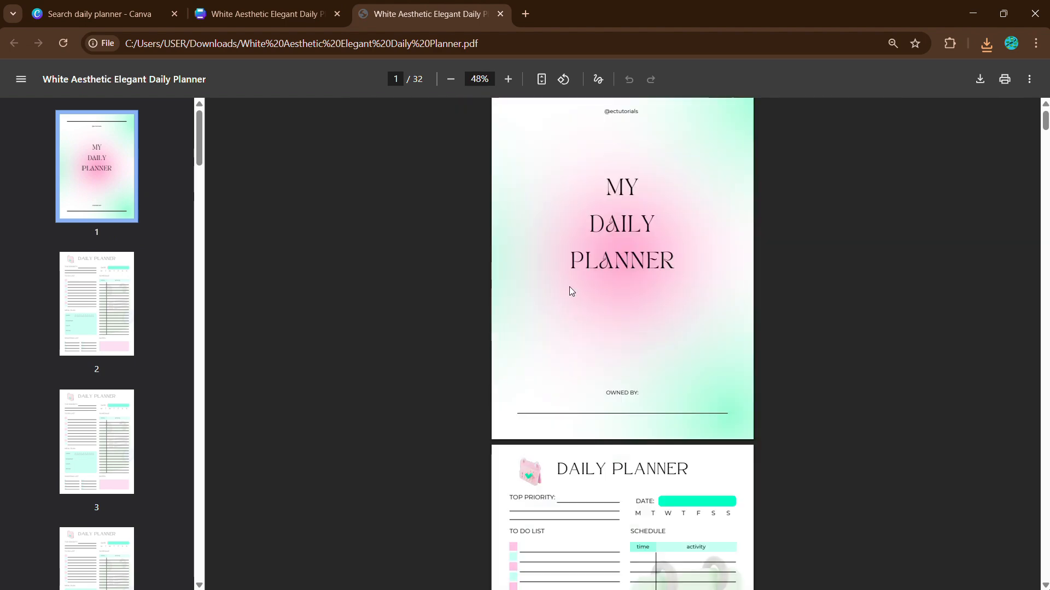
pyautogui.scroll(-4, 569, 287)
pyautogui.scroll(-20, 570, 291)
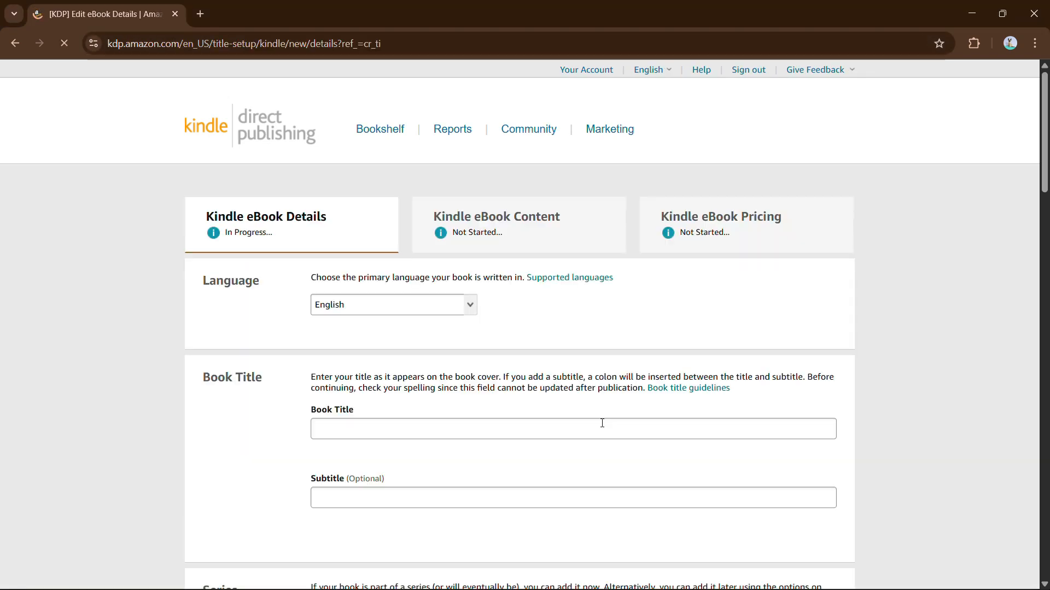
# Step: Paste the long planner title into the book title field
pyautogui.scroll(-3, 513, 268)
pyautogui.click(386, 286)
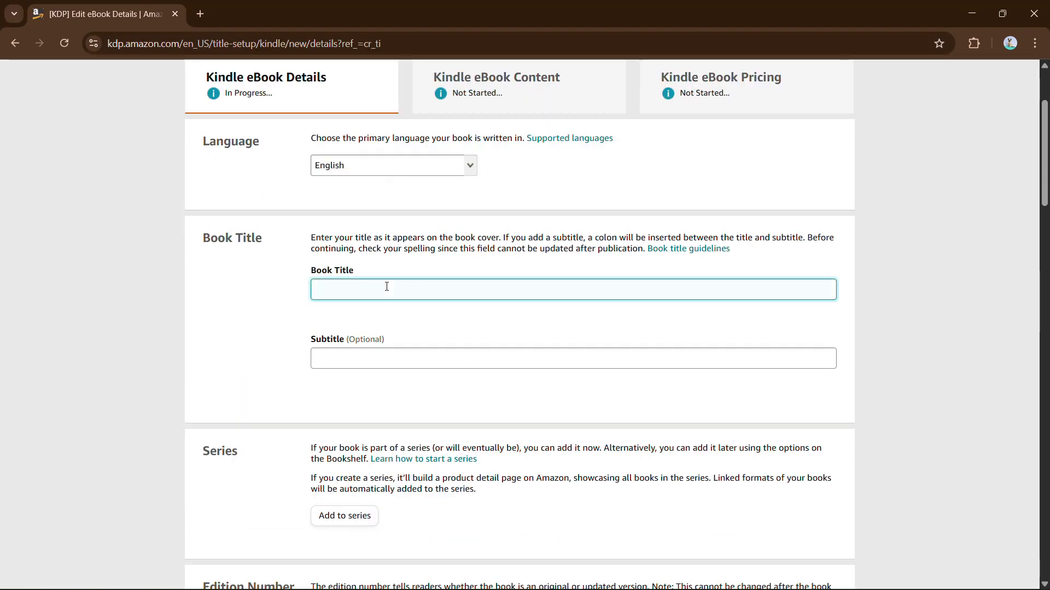
pyautogui.write('White Aesthetic Daily Planner – Minimalist & Elegant Productivity Organizer | Undated Planner for Schedule, Goals, Tasks & Notes')
# Step: Enter the author's first and last name and save the eBook details
pyautogui.scroll(-4, 388, 354)
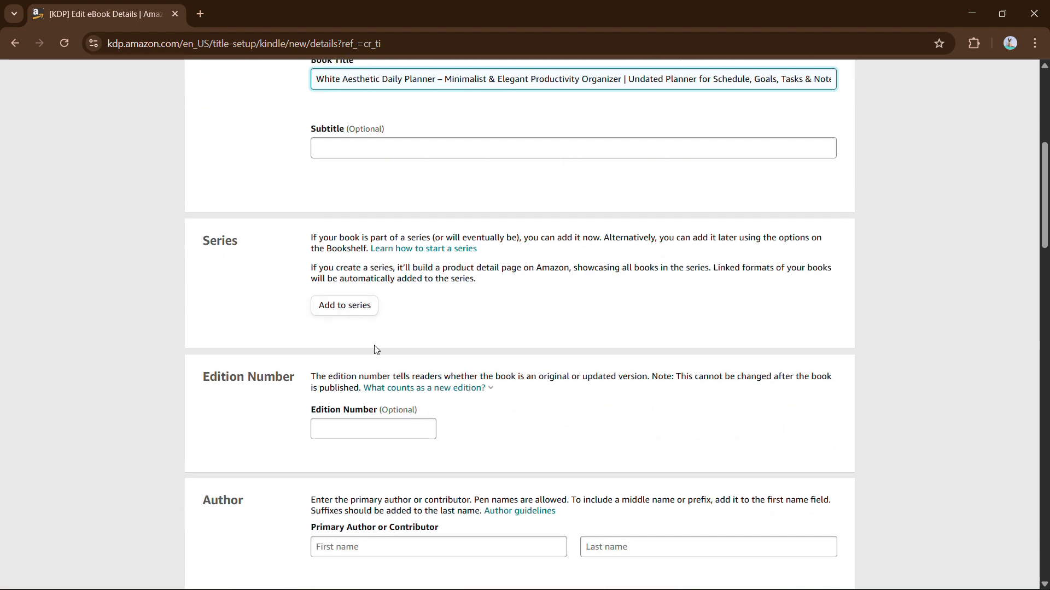
pyautogui.scroll(-4, 375, 347)
pyautogui.click(365, 327)
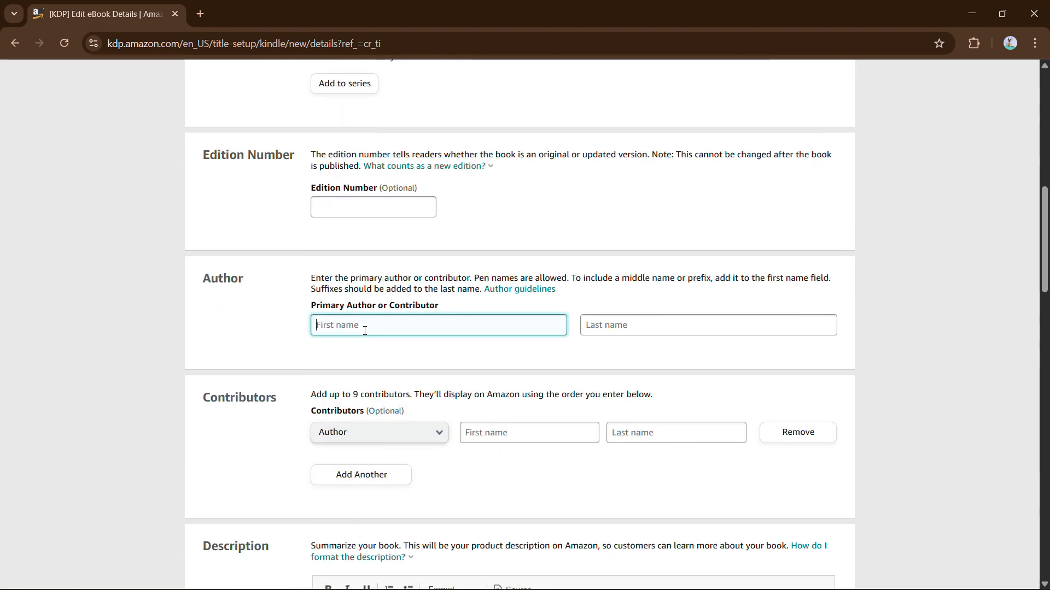
pyautogui.write('Easy Canva')
pyautogui.click(598, 326)
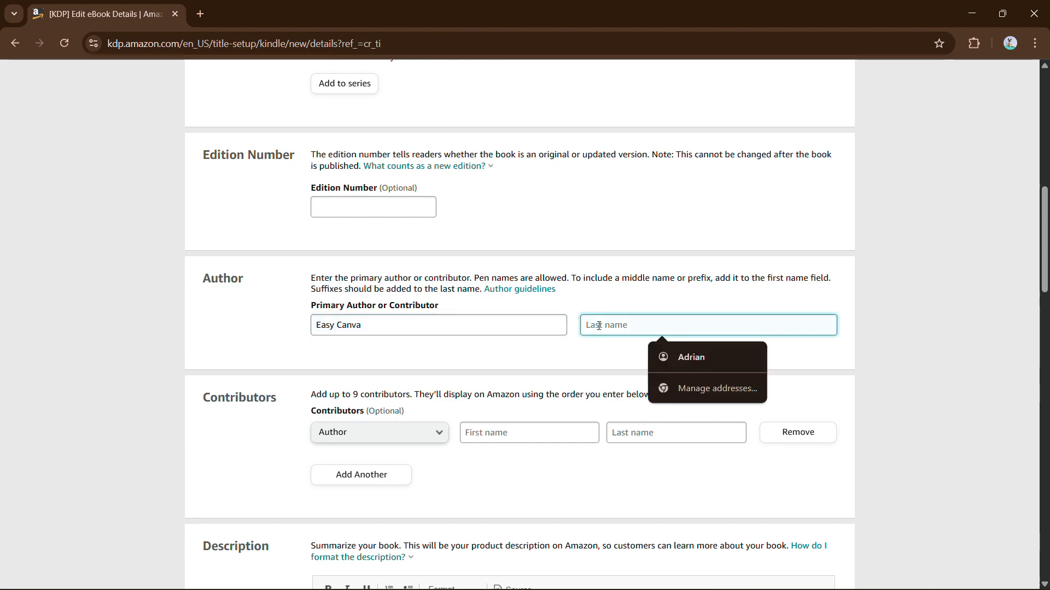
pyautogui.write('Tutorials')
pyautogui.scroll(-20, 492, 350)
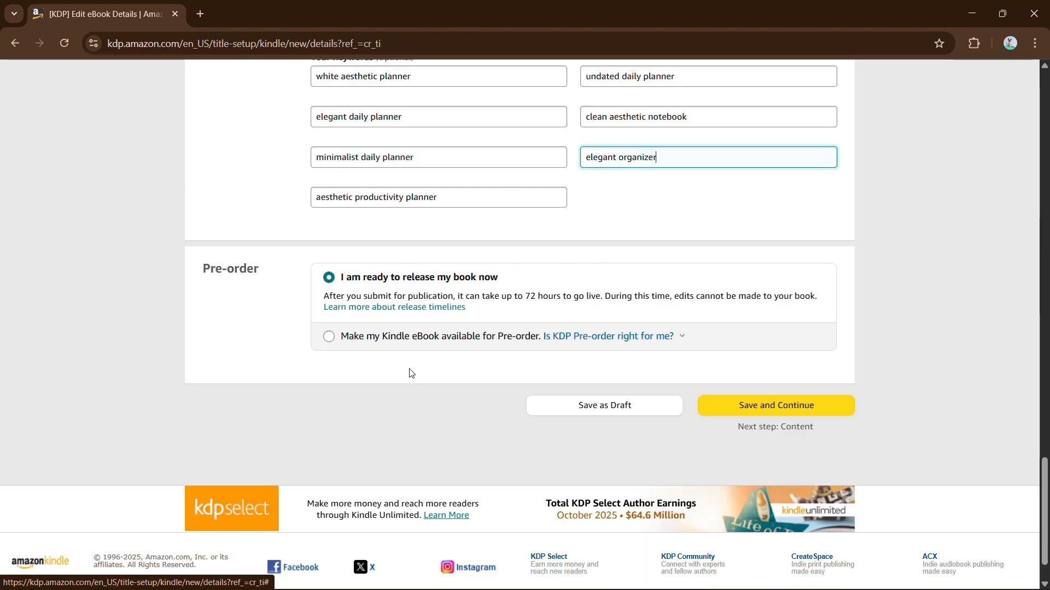
pyautogui.click(758, 407)
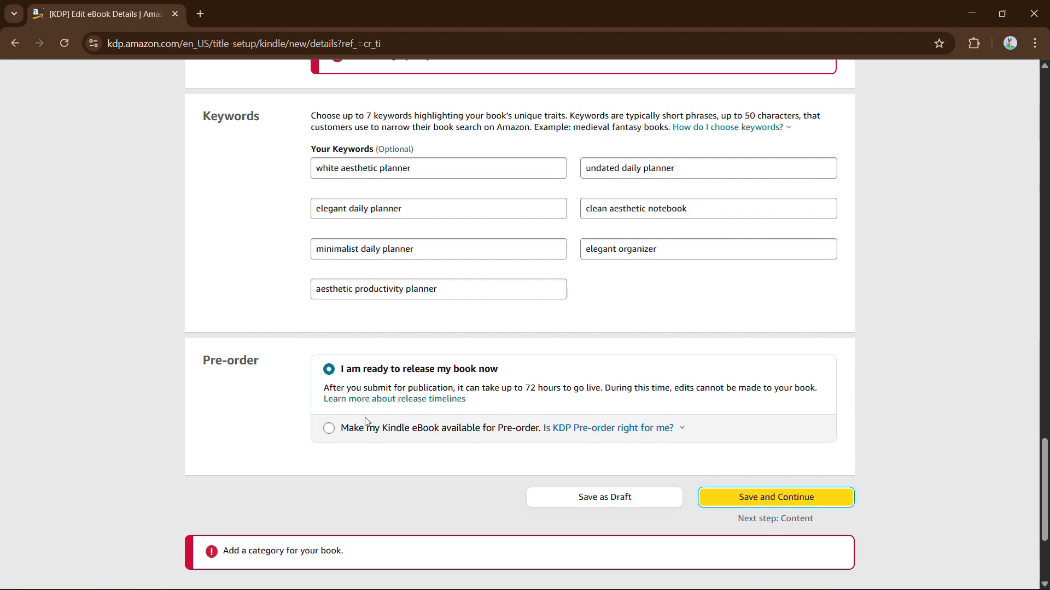
# Step: Pick the Kindle Books Classics and General categories, then save and continue
pyautogui.scroll(3, 443, 321)
pyautogui.click(352, 224)
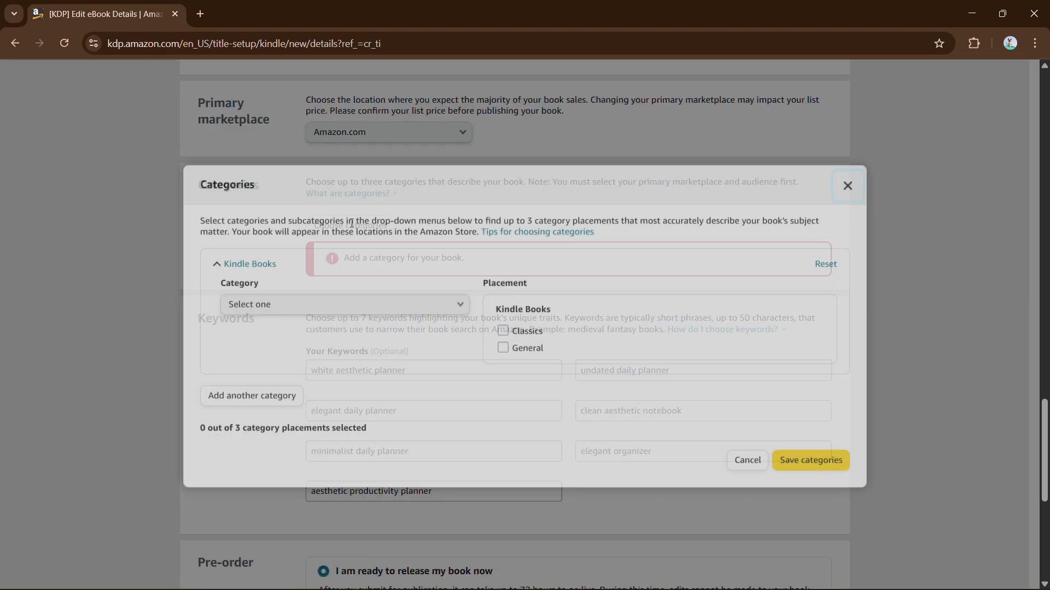
pyautogui.click(507, 331)
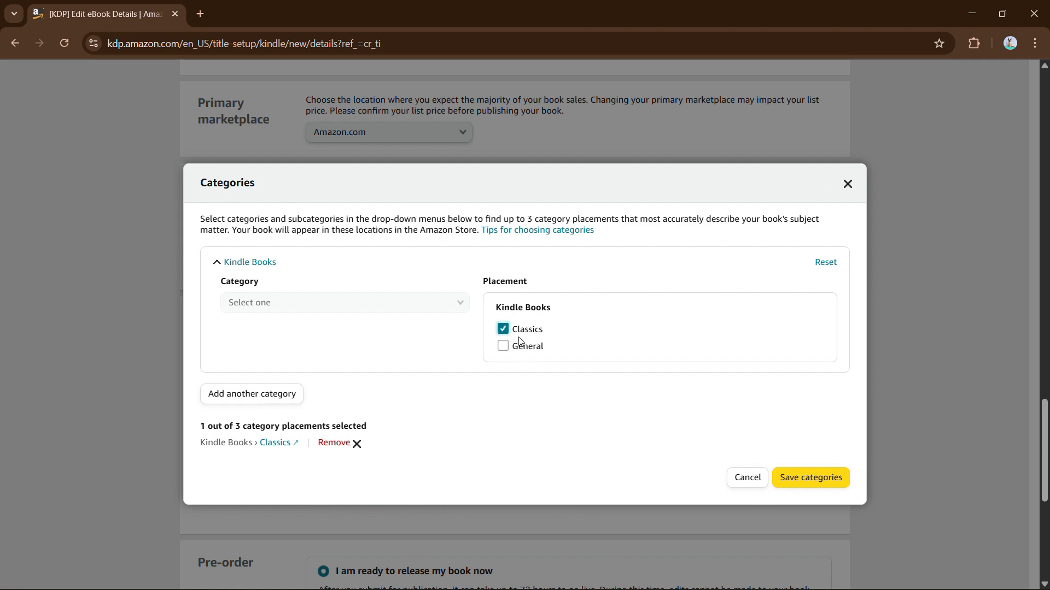
pyautogui.click(515, 353)
pyautogui.click(804, 482)
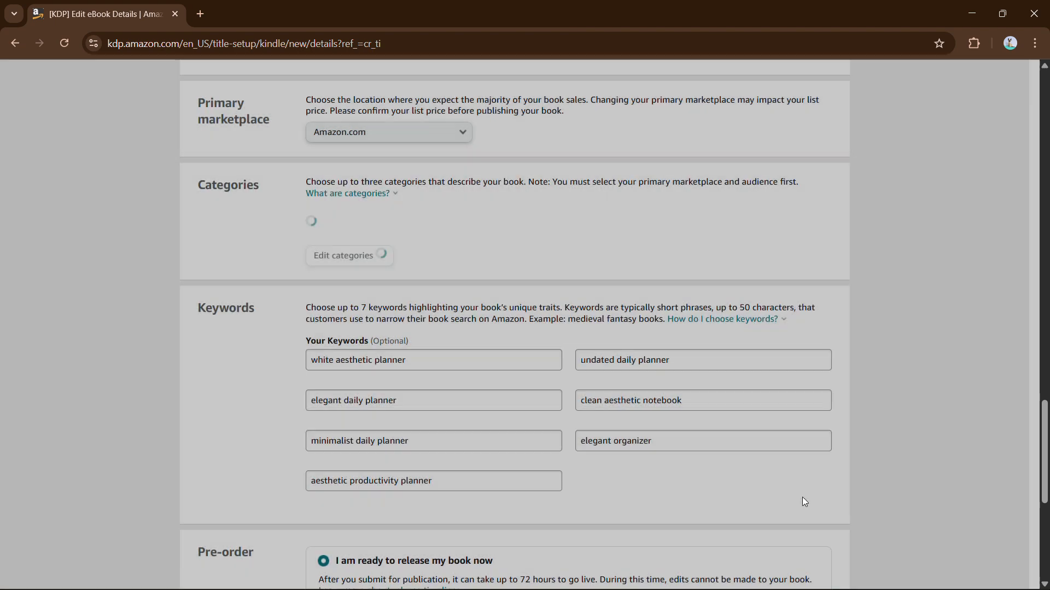
pyautogui.scroll(-7, 611, 388)
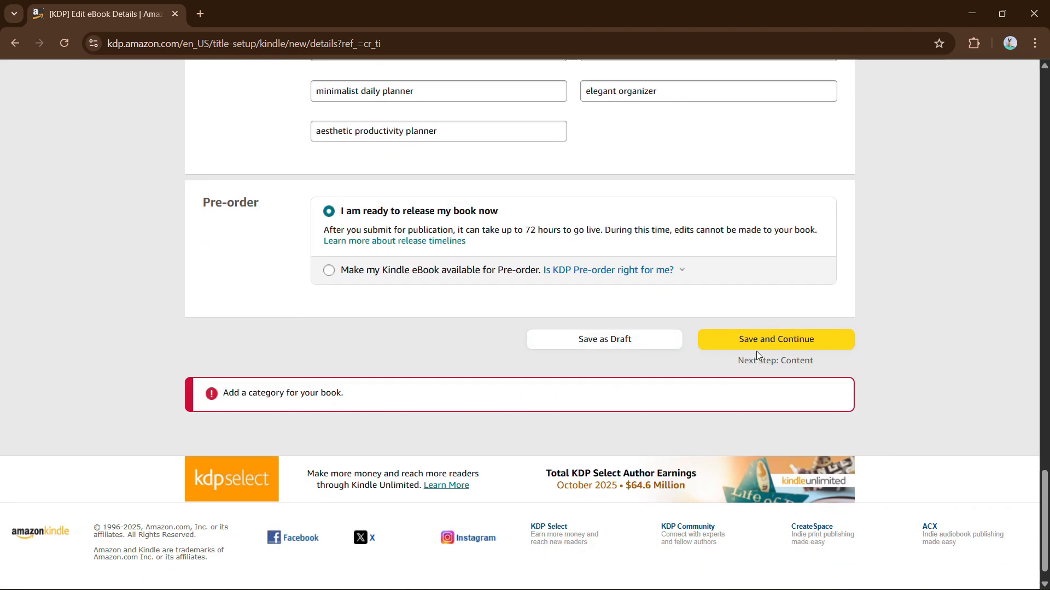
pyautogui.click(758, 345)
pyautogui.scroll(2, 756, 340)
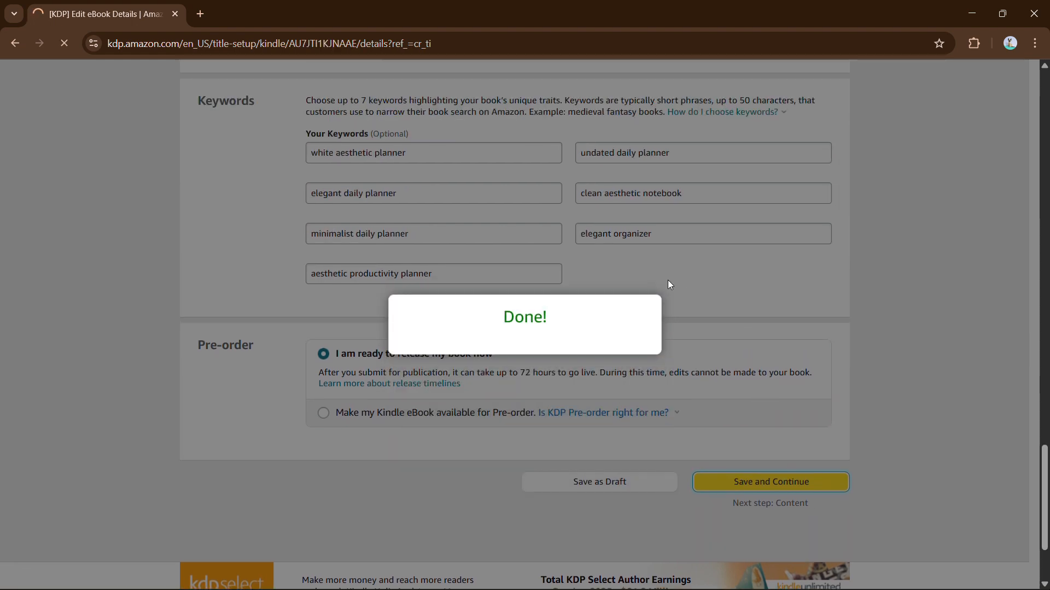
# Step: Upload 'White Aesthetic Elegant Daily Planner' as the manuscript and continue with PDF
pyautogui.scroll(-4, 668, 280)
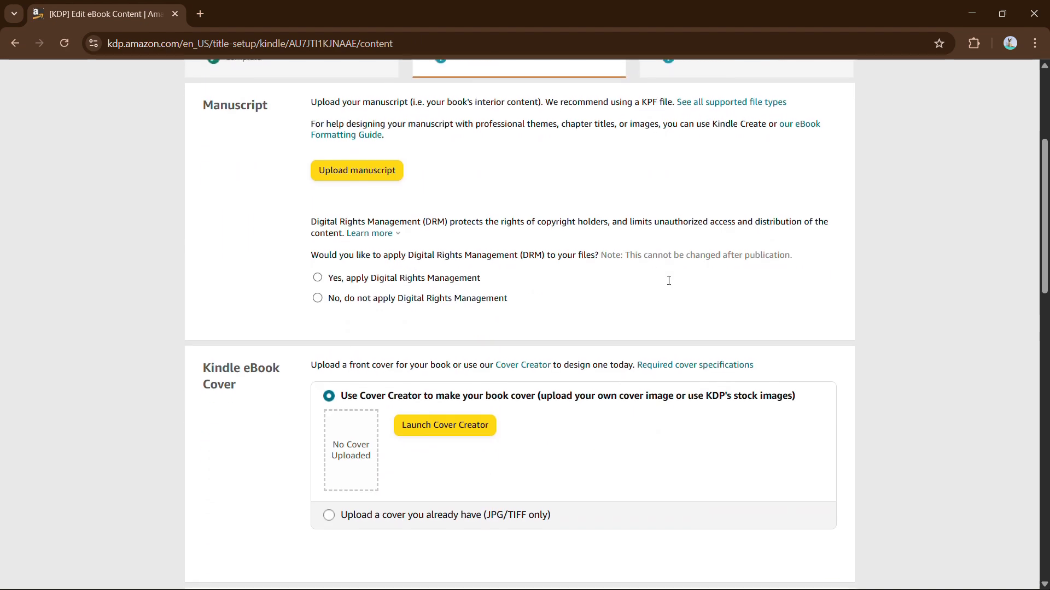
pyautogui.click(328, 176)
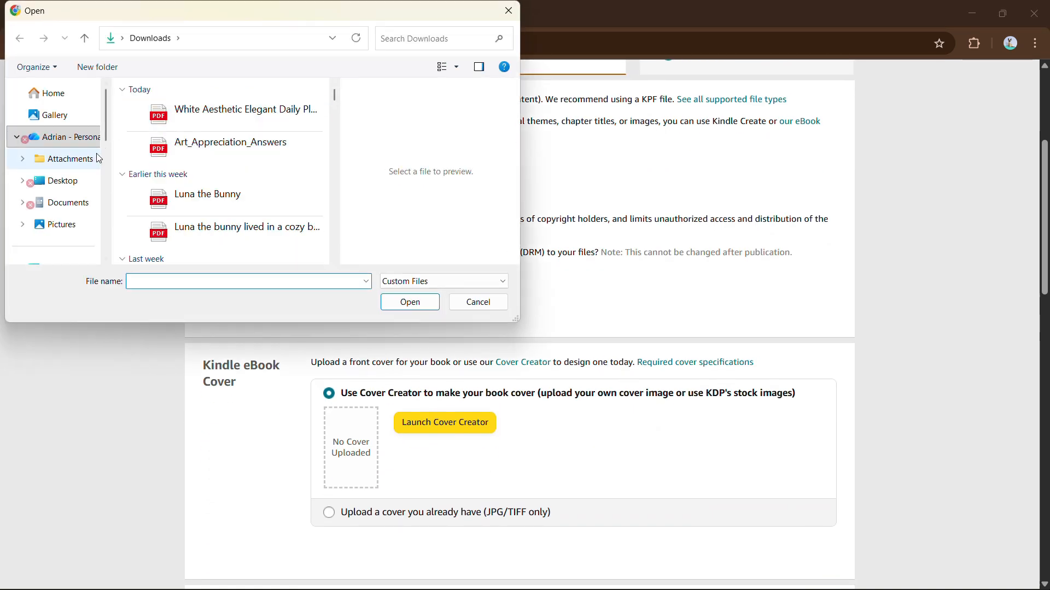
pyautogui.click(189, 116)
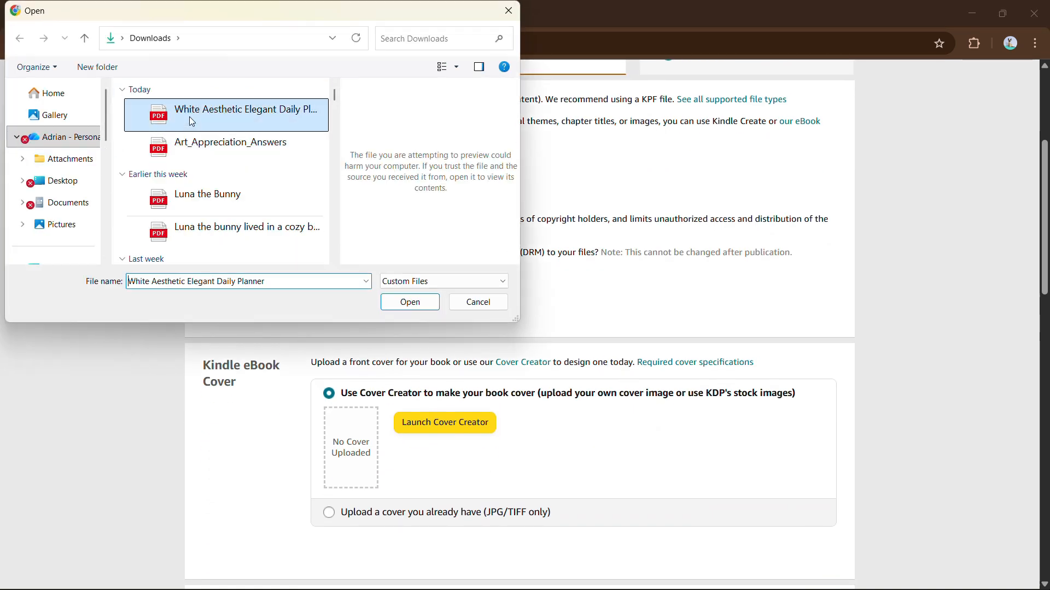
pyautogui.click(389, 300)
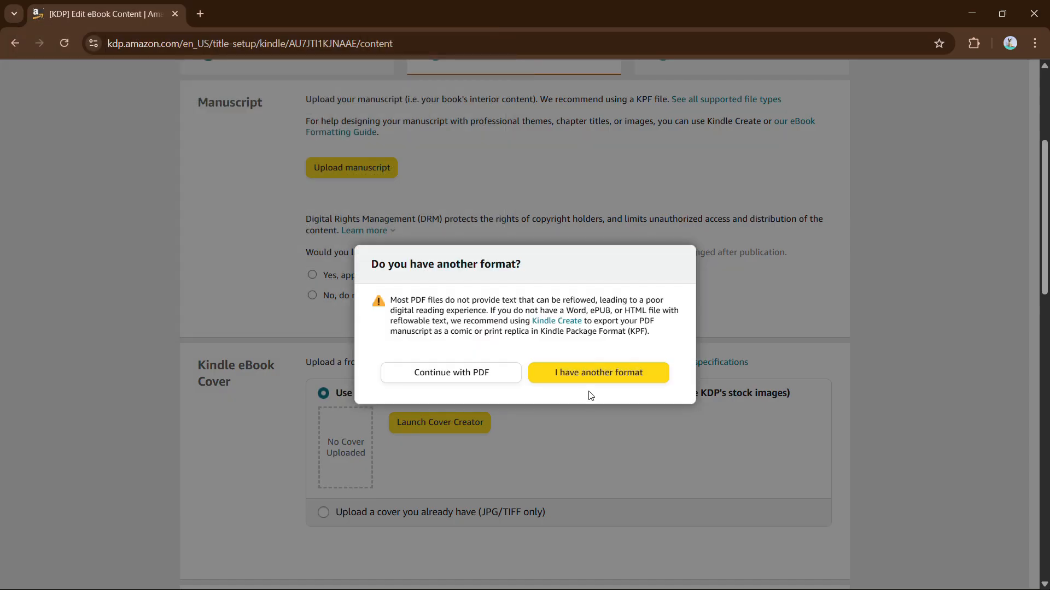
pyautogui.click(485, 372)
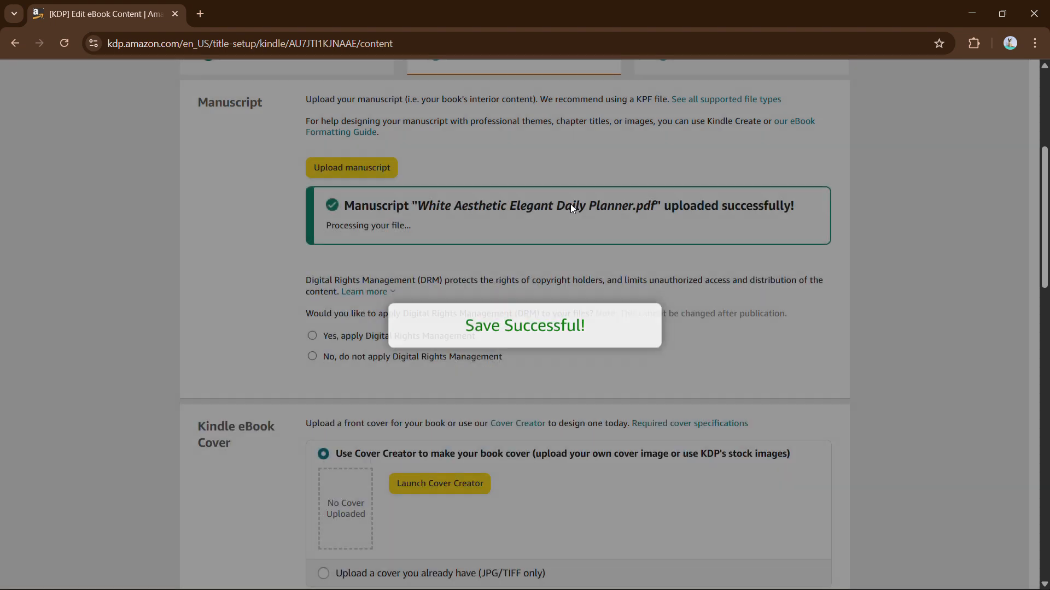
# Step: Upload the White Aesthetic Elegant Daily Planner file as an existing cover
pyautogui.scroll(-2, 572, 209)
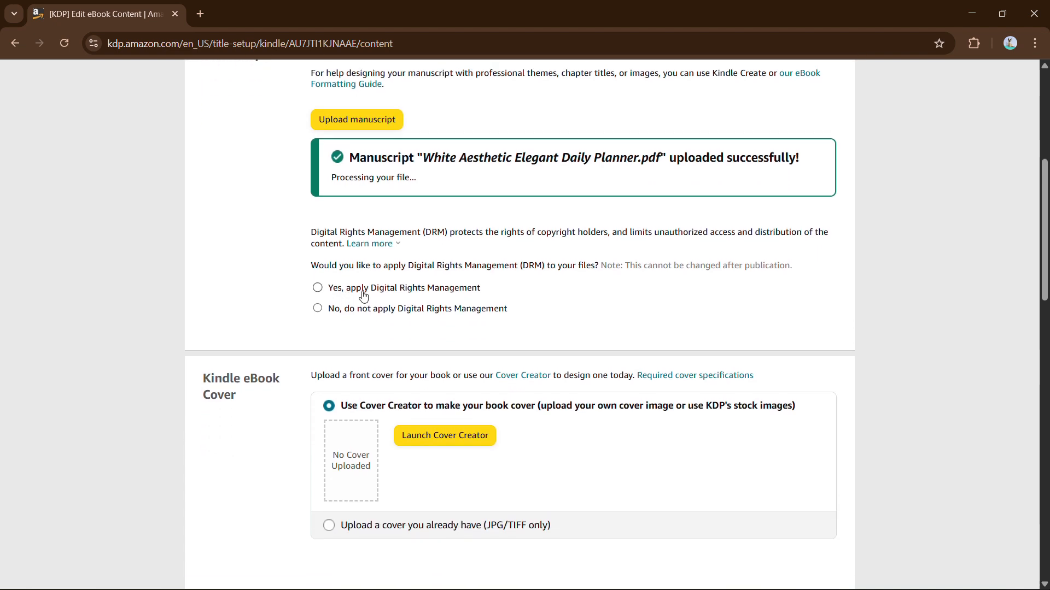
pyautogui.scroll(-3, 391, 306)
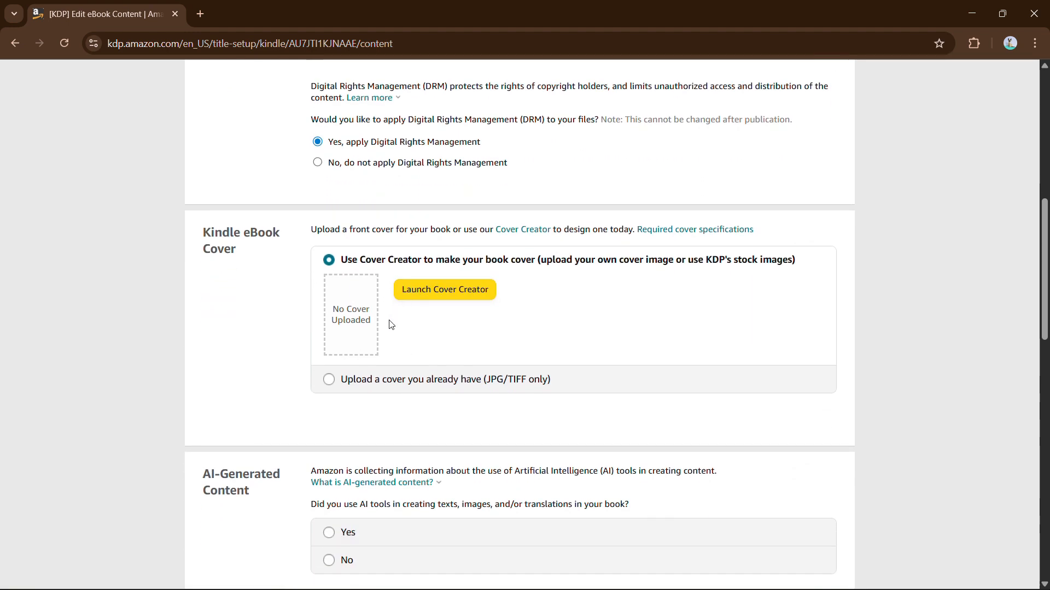
pyautogui.click(415, 379)
pyautogui.click(429, 317)
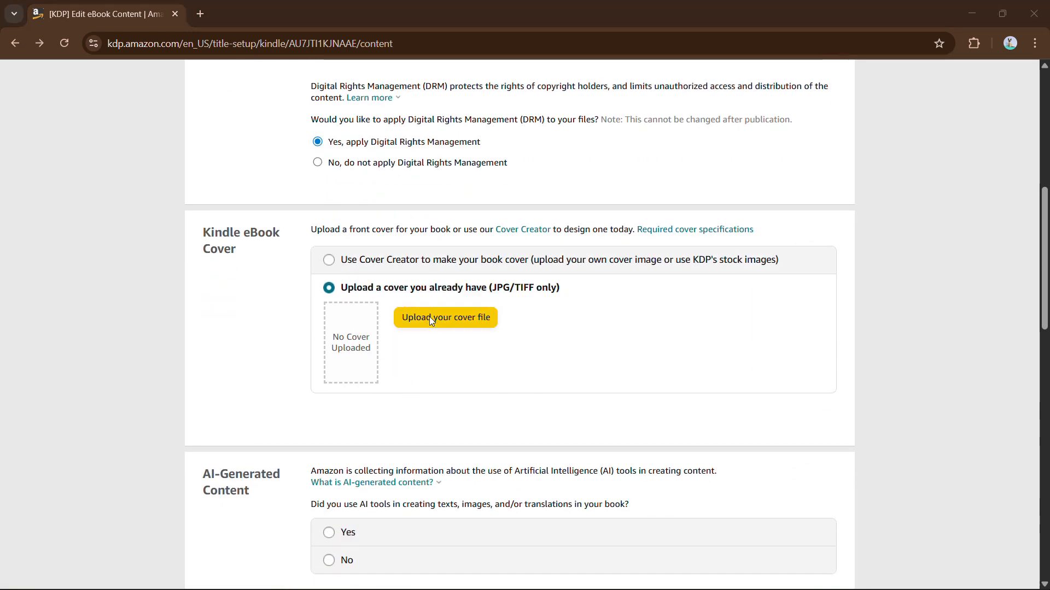
pyautogui.click(247, 116)
pyautogui.click(397, 311)
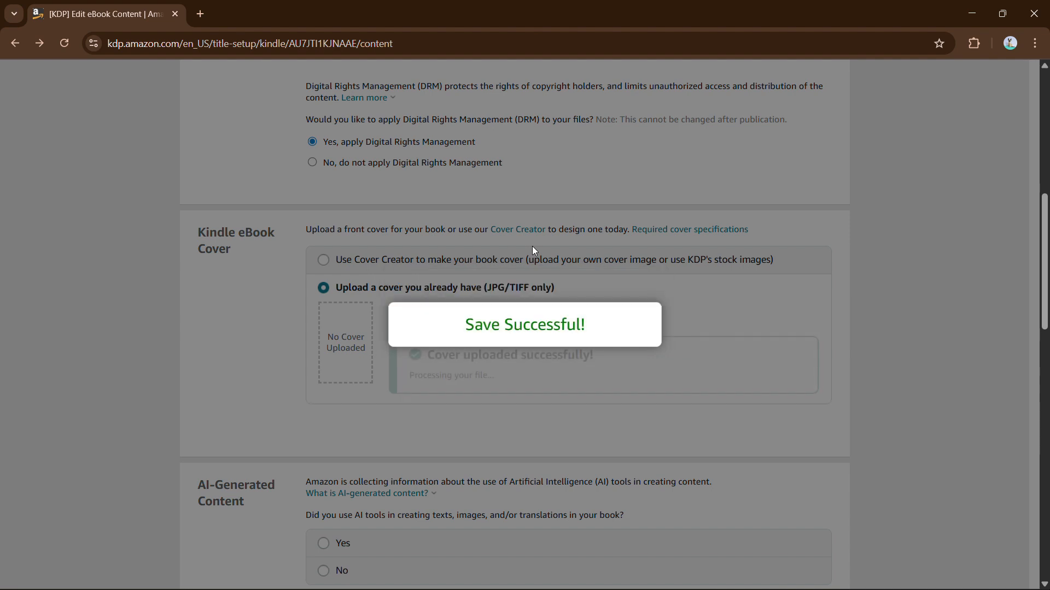
pyautogui.scroll(-6, 562, 402)
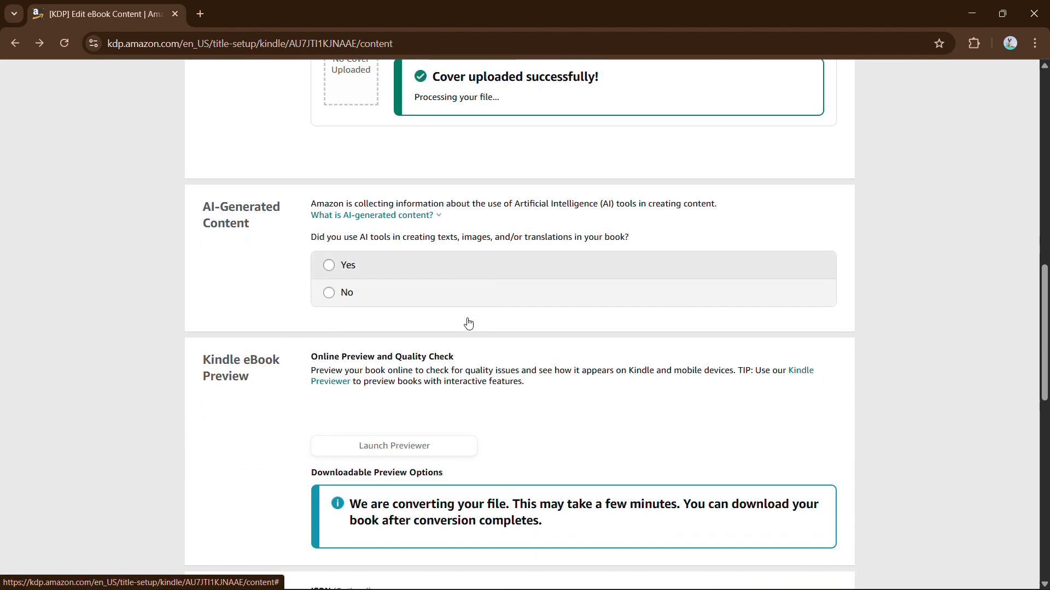
# Step: Declare that no AI-generated content was used in the eBook
pyautogui.click(329, 251)
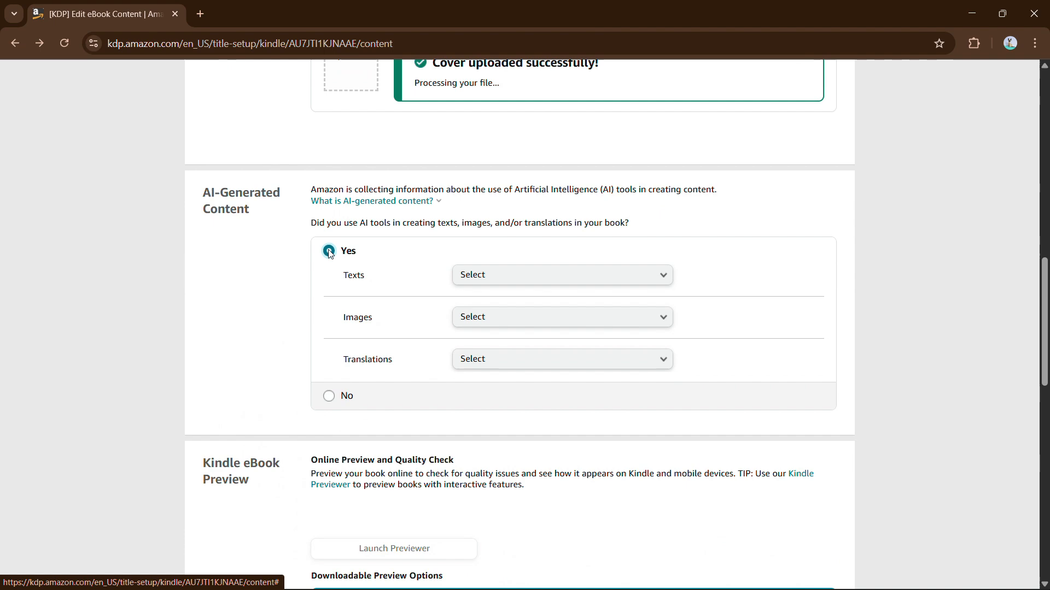
pyautogui.click(331, 396)
pyautogui.scroll(-7, 332, 398)
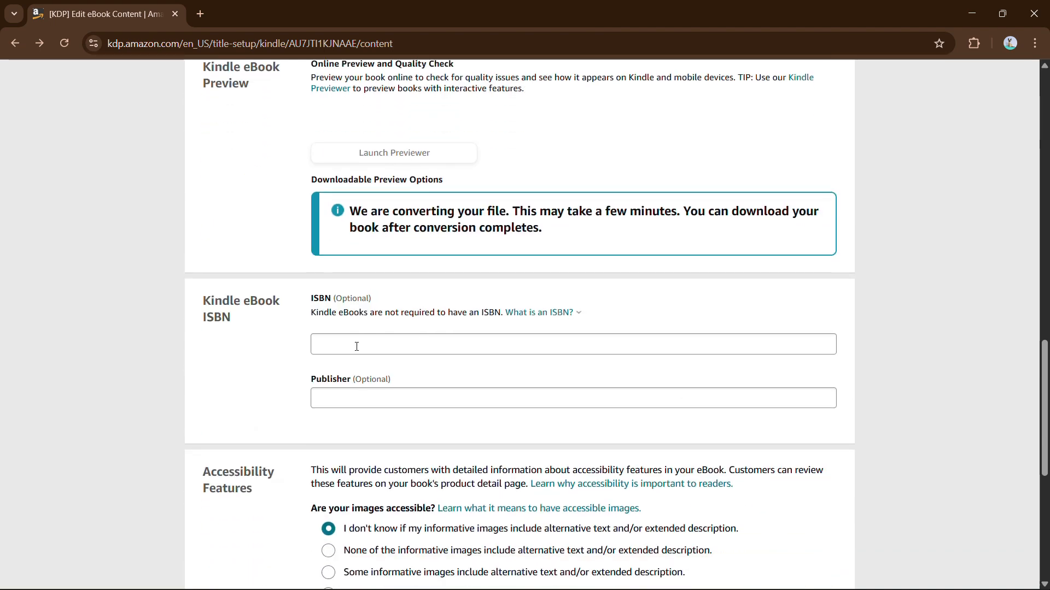
pyautogui.scroll(-2, 370, 323)
pyautogui.scroll(-1, 445, 350)
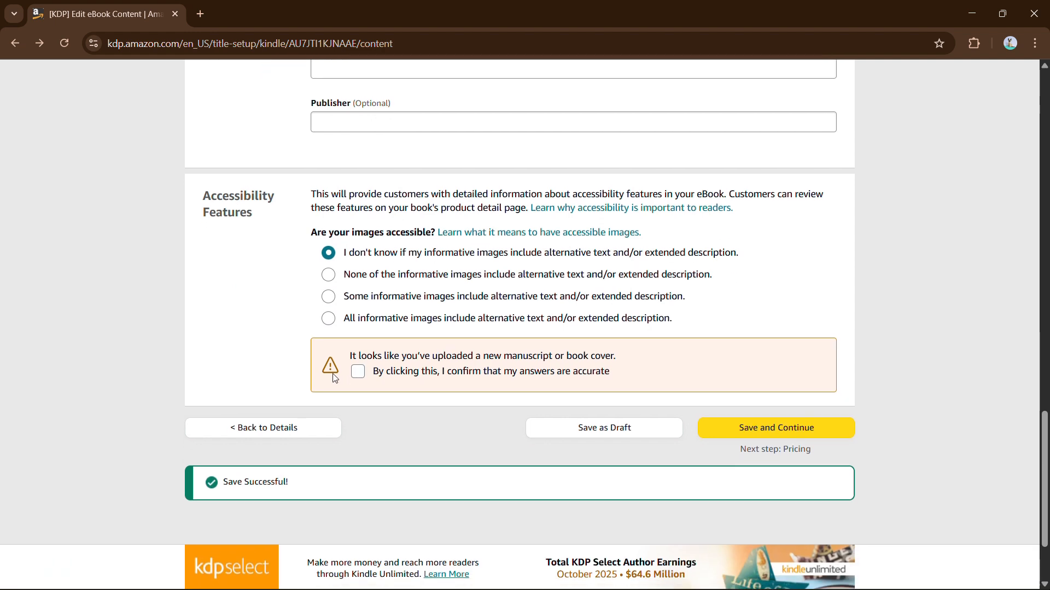
# Step: Confirm the accessibility answers, state that no images have alternative text, and save the content step
pyautogui.click(358, 373)
pyautogui.click(422, 275)
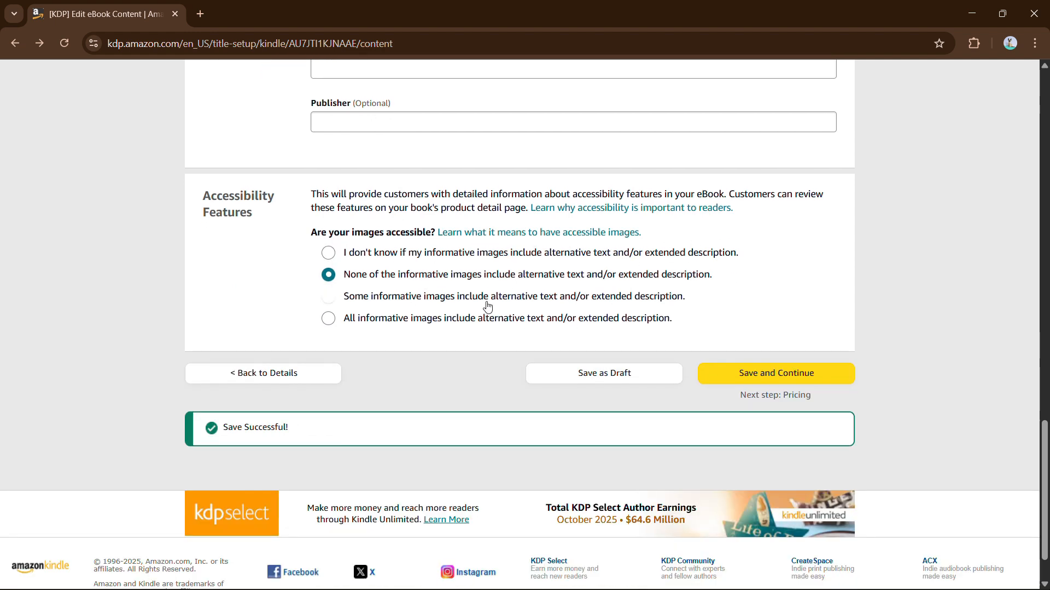
pyautogui.click(759, 371)
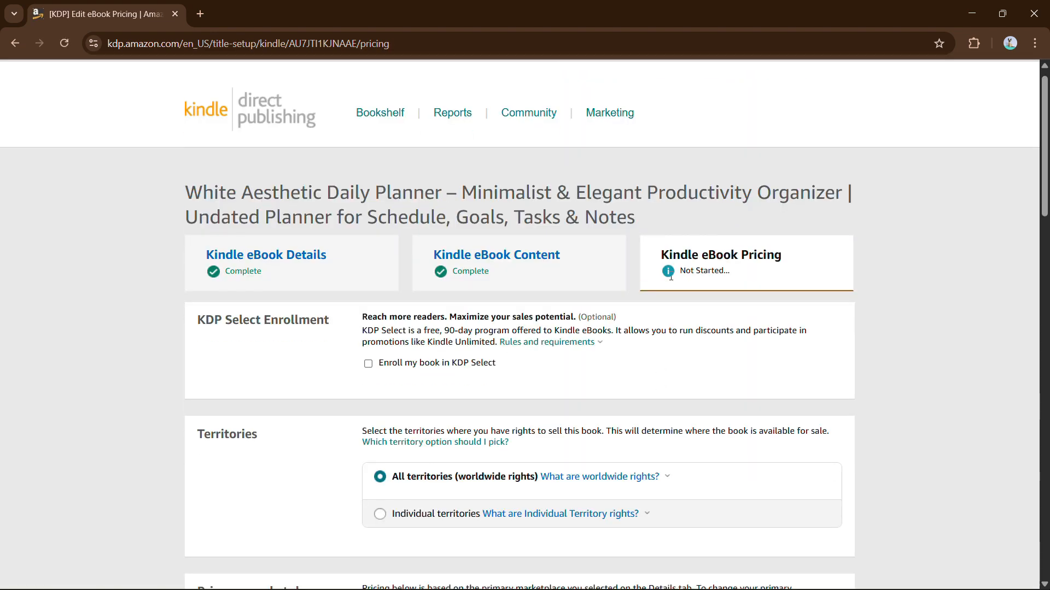
# Step: Enroll the book in KDP Select and settle on the 35% royalty plan
pyautogui.scroll(-4, 413, 301)
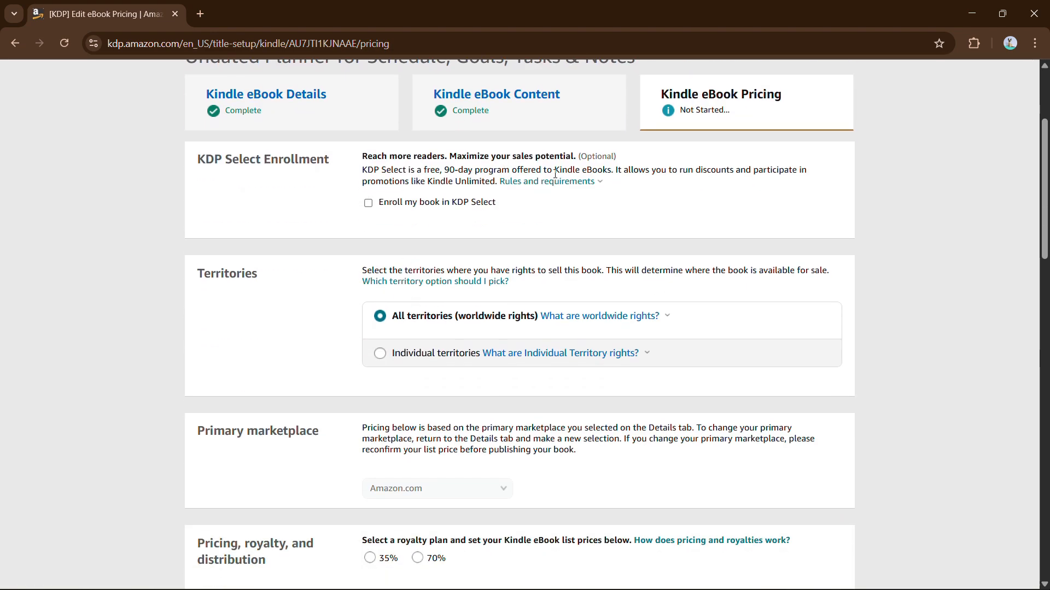
pyautogui.click(369, 203)
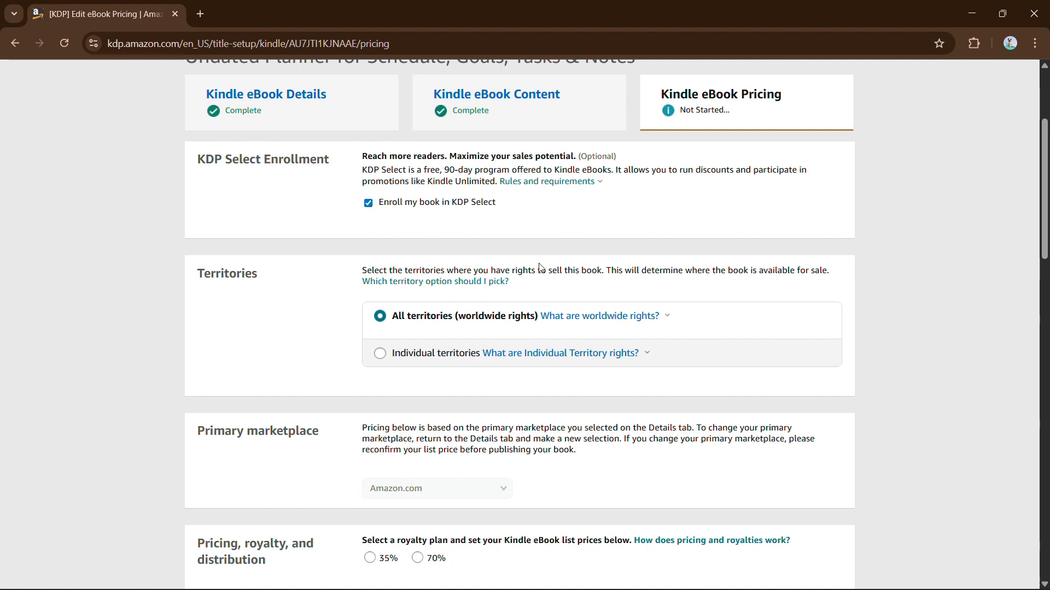
pyautogui.scroll(-2, 375, 251)
pyautogui.scroll(-3, 414, 304)
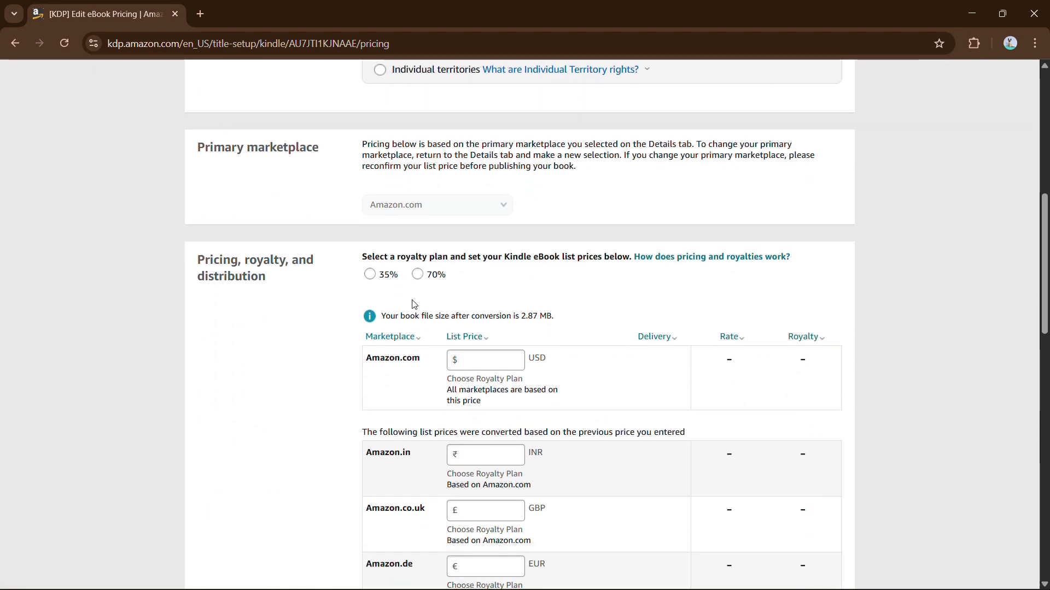
pyautogui.click(370, 264)
pyautogui.click(419, 266)
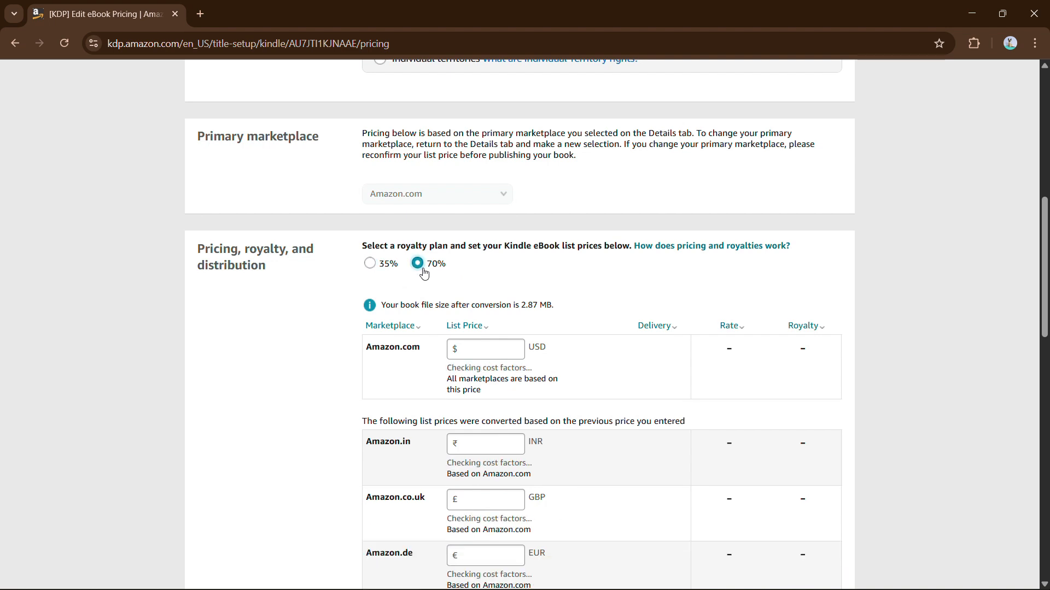
pyautogui.scroll(-1, 425, 274)
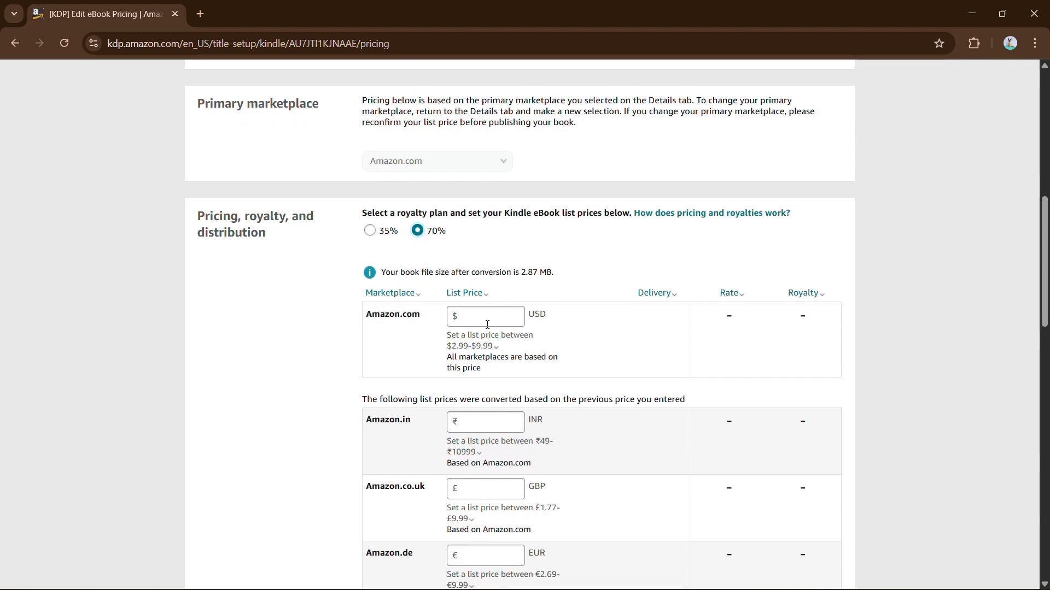
pyautogui.moveTo(489, 331)
pyautogui.scroll(-1, 472, 314)
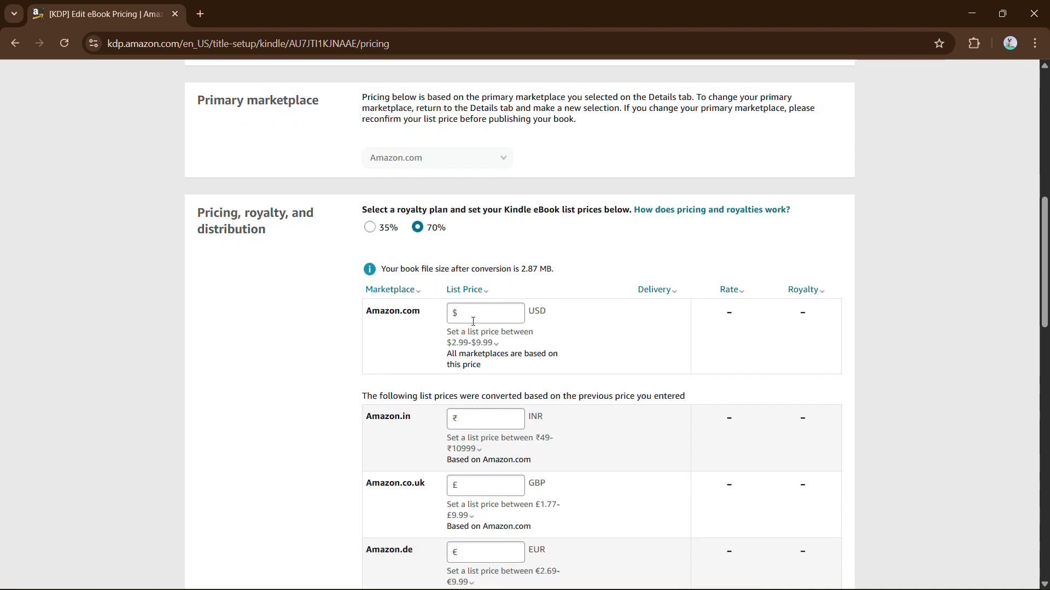
pyautogui.click(389, 200)
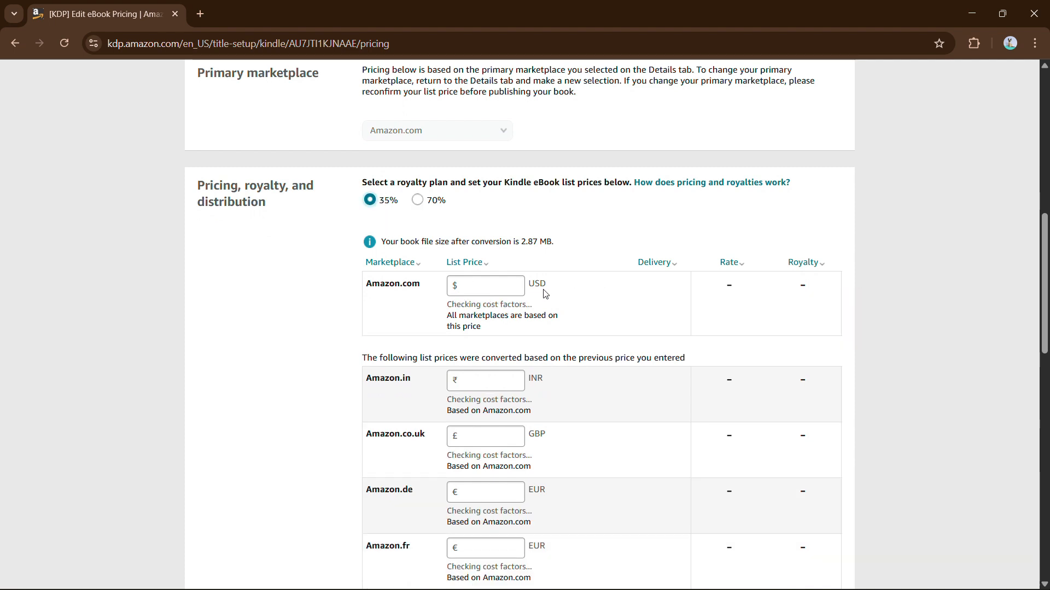
# Step: Enter a $35 Amazon.com list price and re-select 35% royalty so converted prices fill in
pyautogui.click(506, 288)
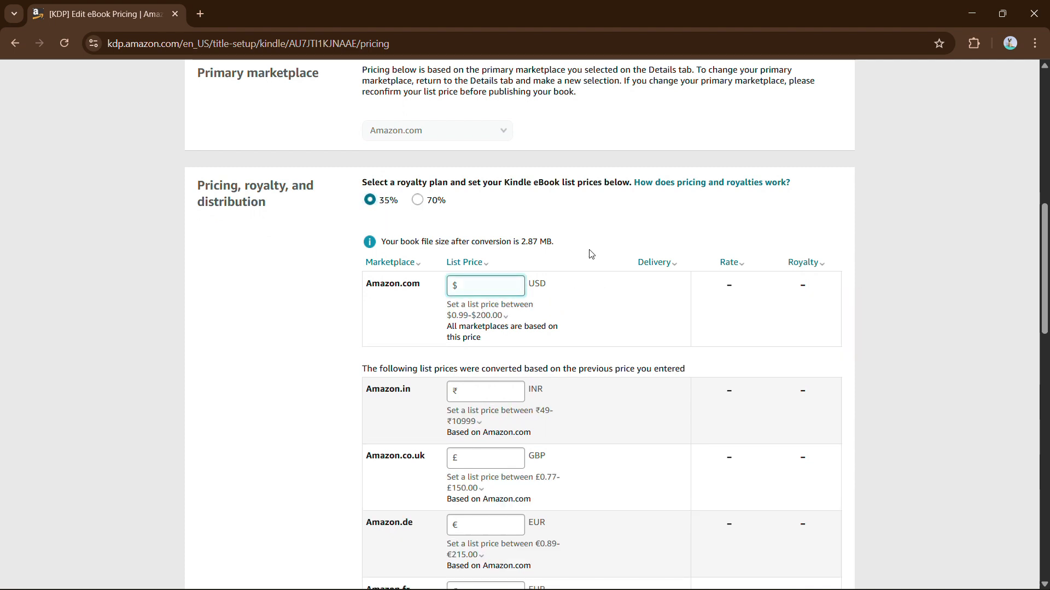
pyautogui.write('35')
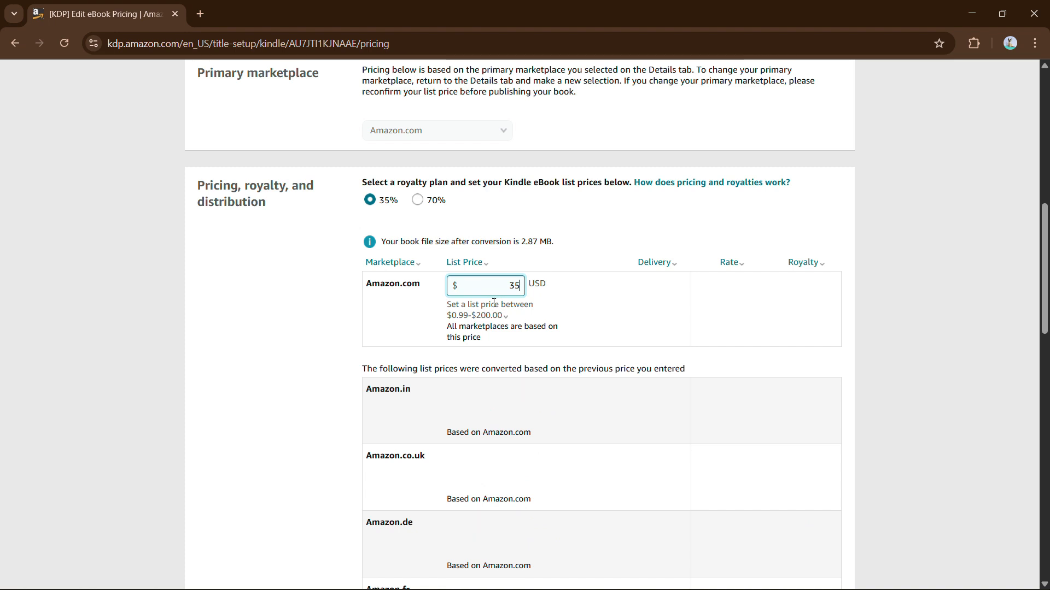
pyautogui.scroll(-1, 569, 328)
pyautogui.scroll(-1, 565, 331)
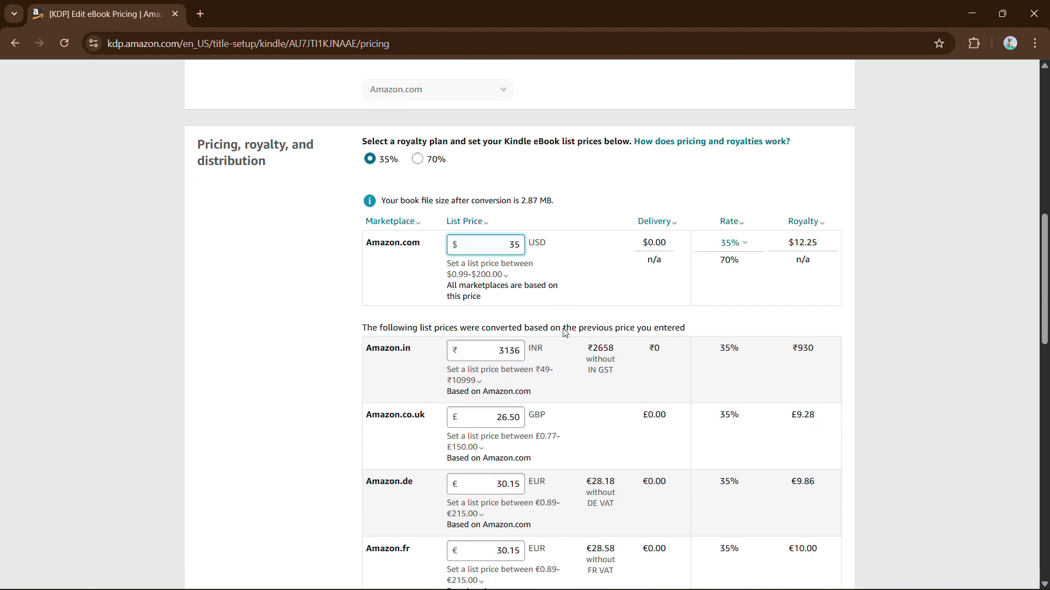
pyautogui.click(419, 149)
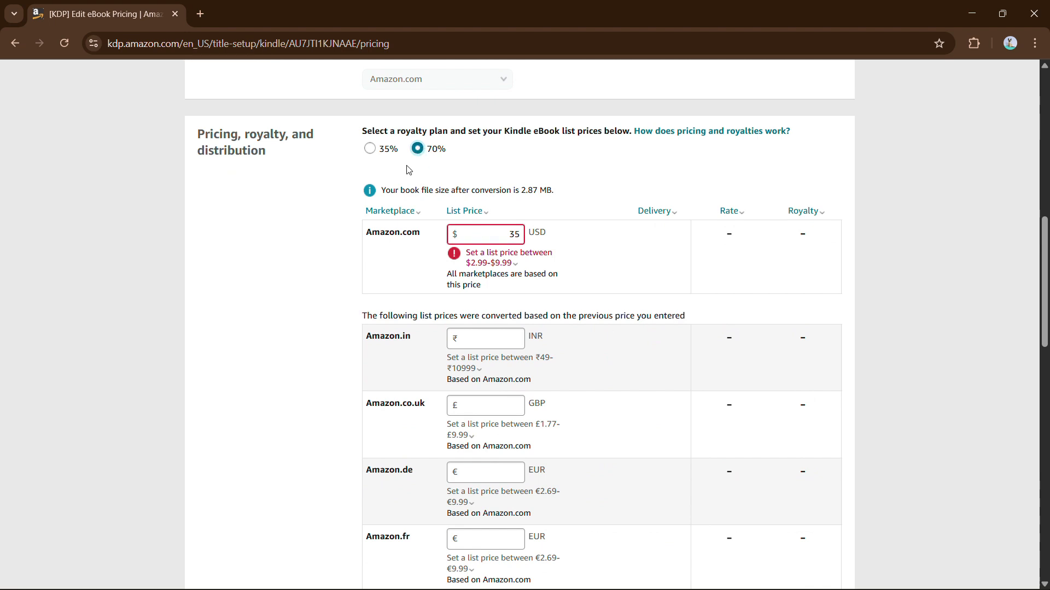
pyautogui.click(369, 148)
pyautogui.scroll(-3, 484, 203)
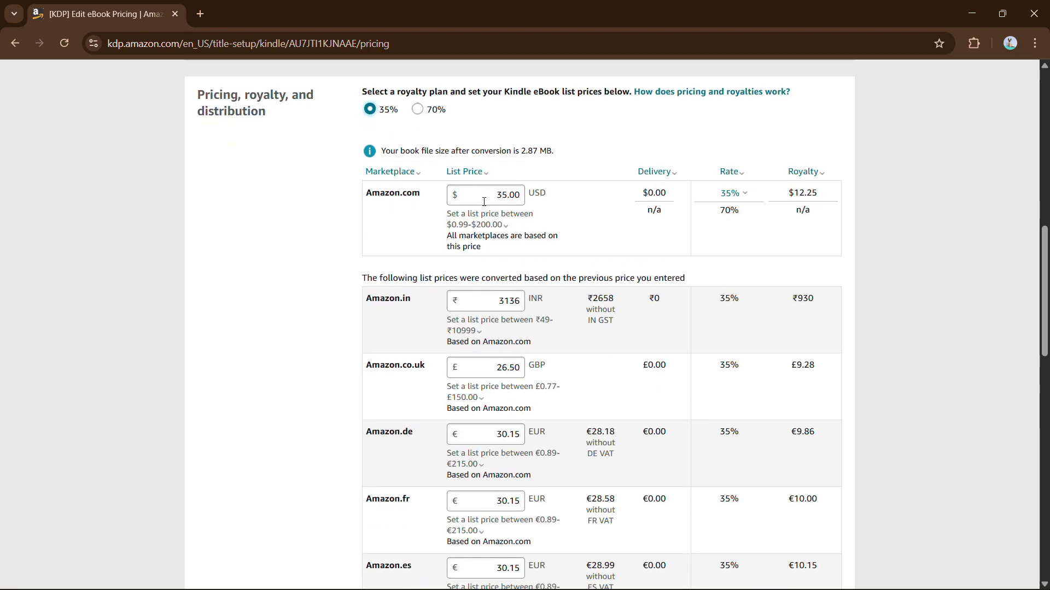
pyautogui.scroll(-10, 483, 202)
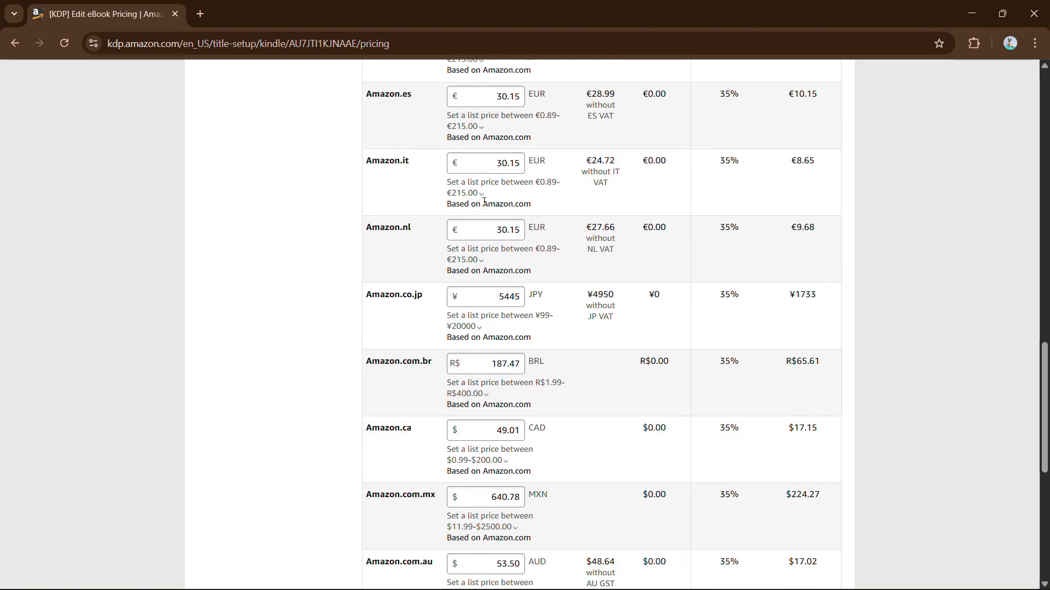
pyautogui.scroll(15, 484, 203)
pyautogui.scroll(-3, 484, 202)
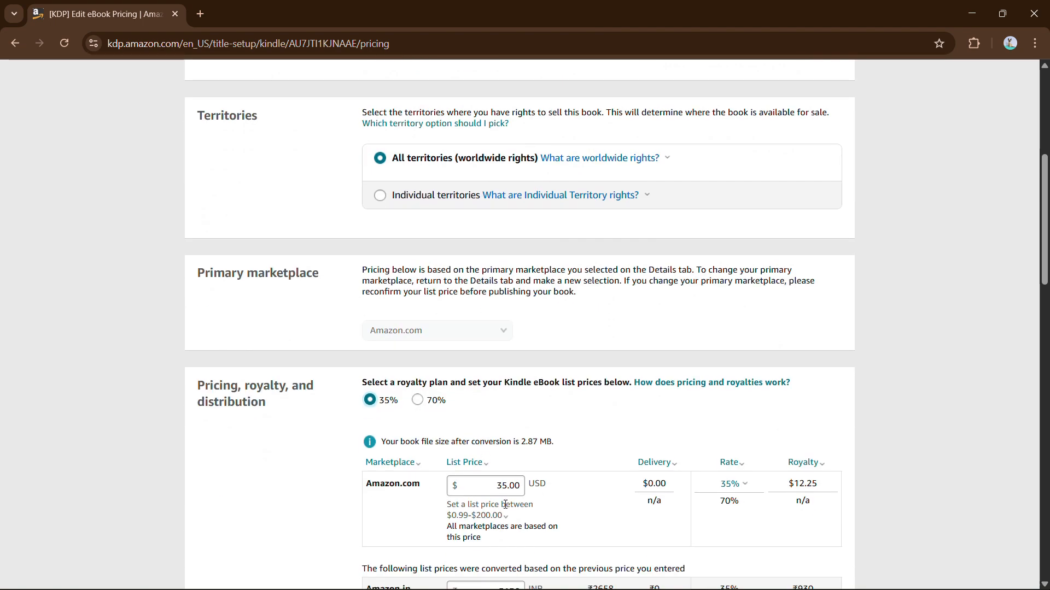
# Step: Change the Amazon.com list price to $12.00 so royalties and converted prices recalculate
pyautogui.click(507, 485)
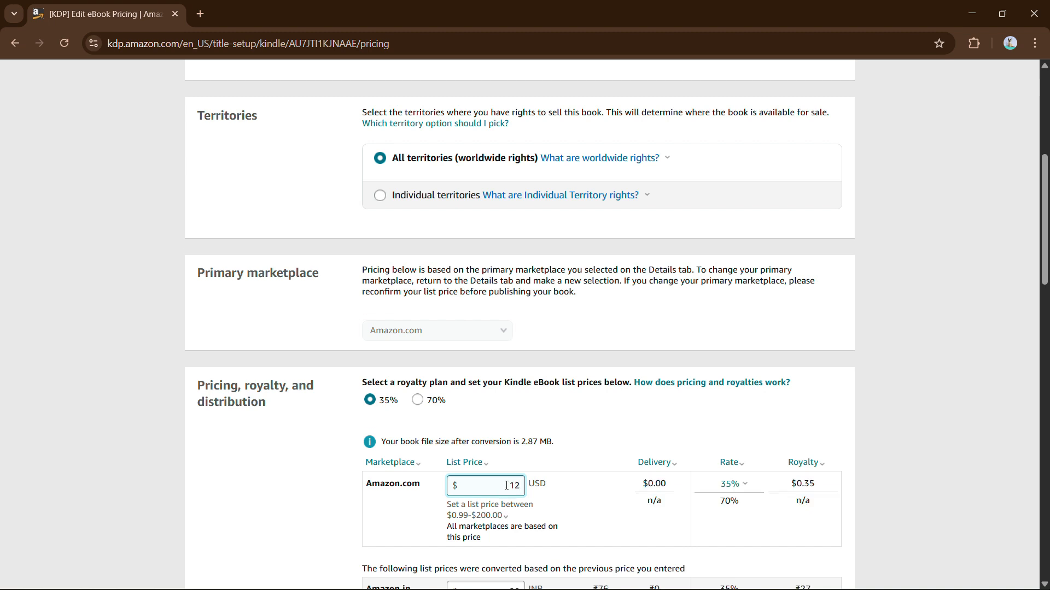
pyautogui.scroll(-4, 507, 486)
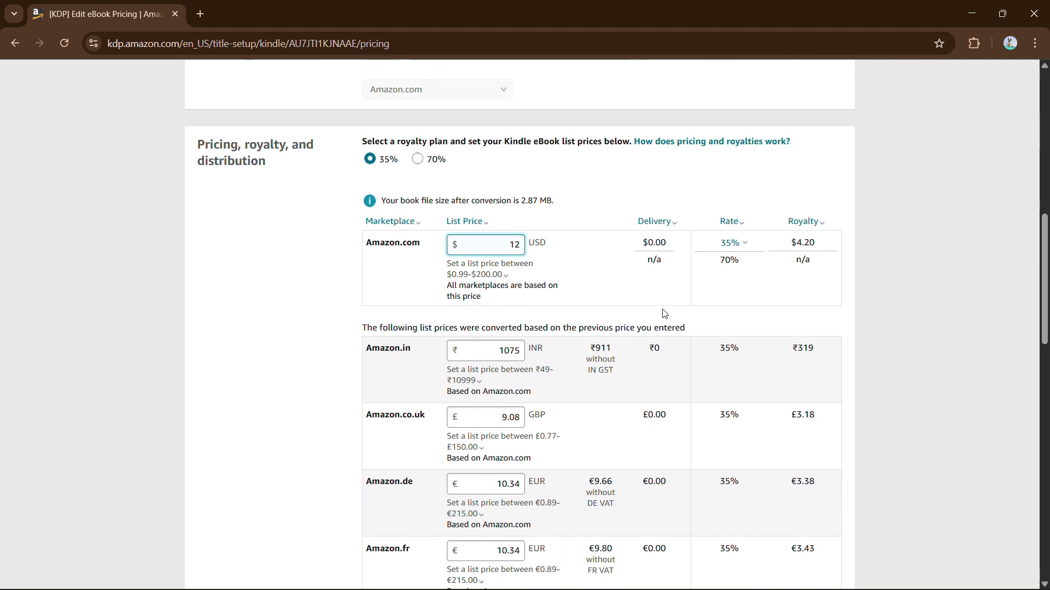
pyautogui.scroll(-1, 665, 313)
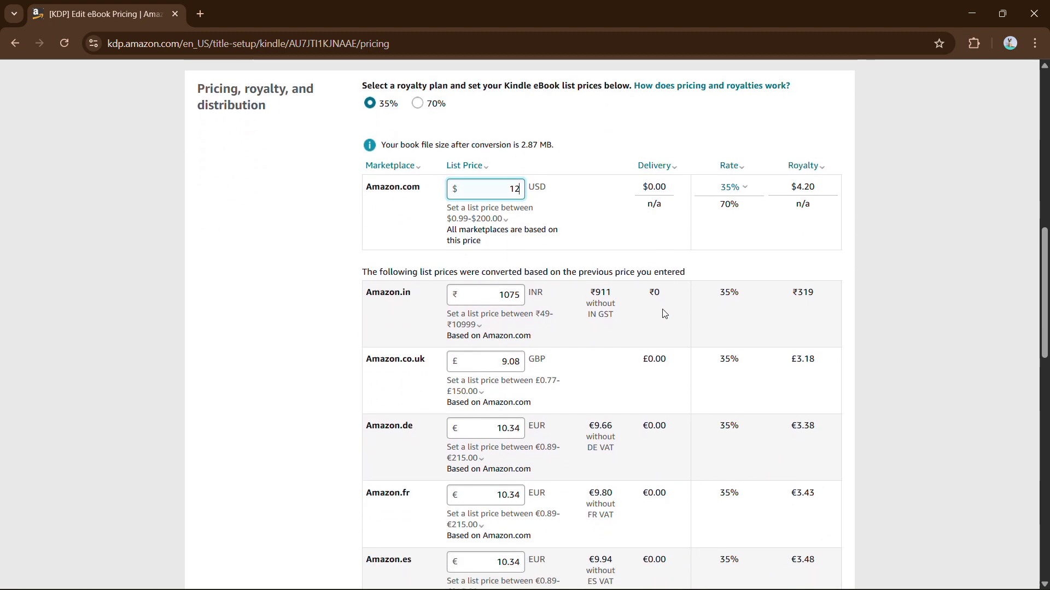
pyautogui.scroll(1, 664, 313)
pyautogui.click(417, 153)
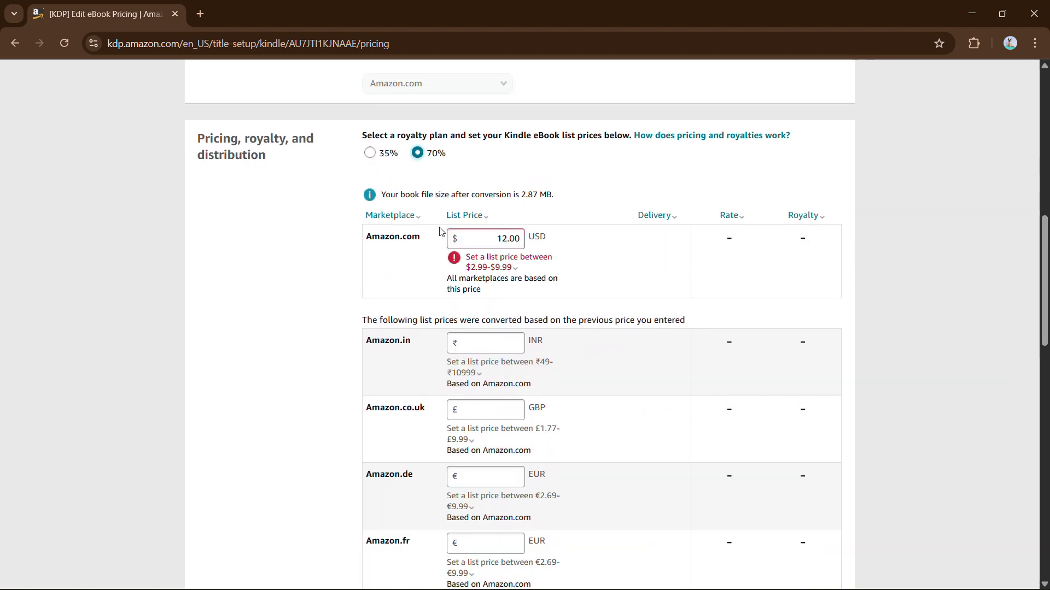
pyautogui.click(500, 241)
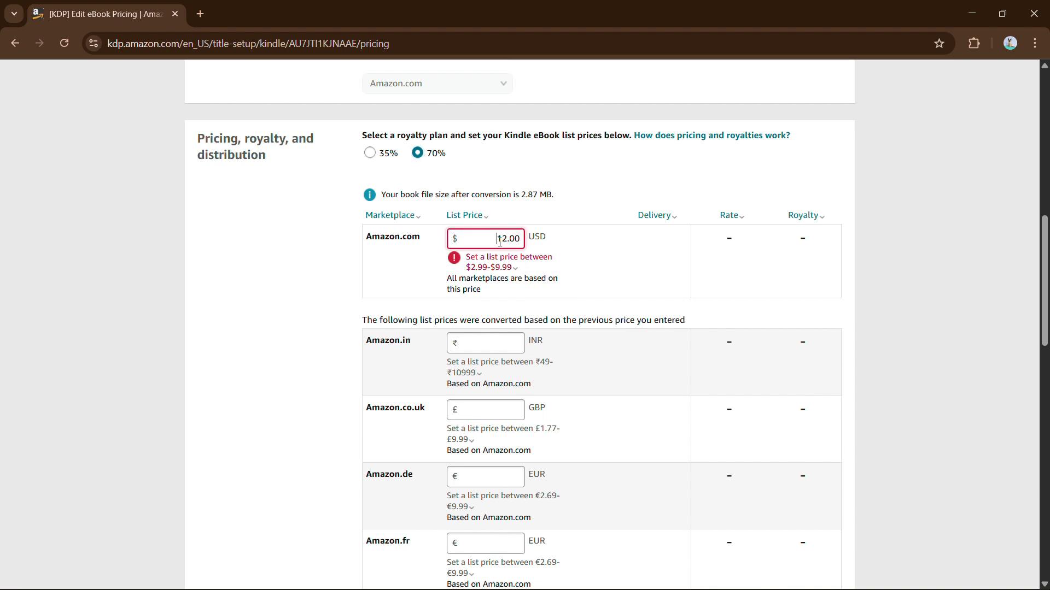
pyautogui.doubleClick(499, 241)
pyautogui.write('12')
pyautogui.click(513, 268)
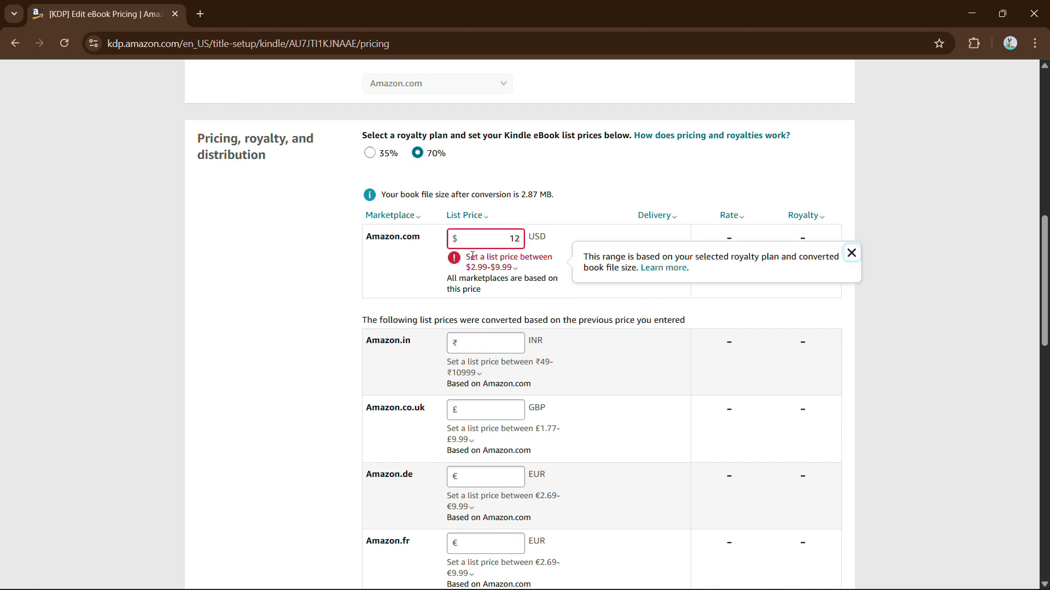
pyautogui.click(521, 239)
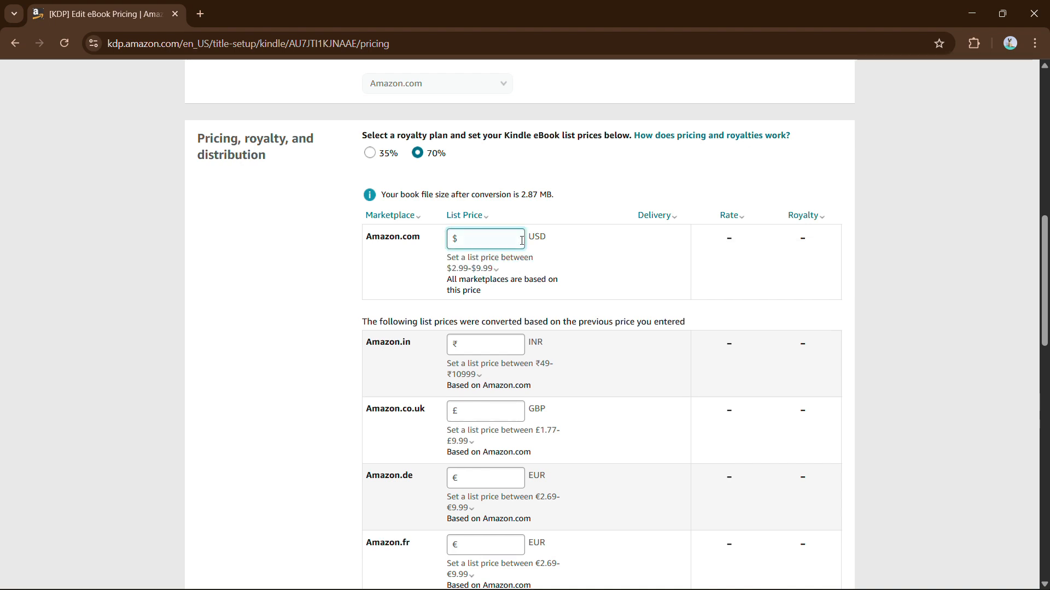
pyautogui.click(488, 268)
pyautogui.click(359, 270)
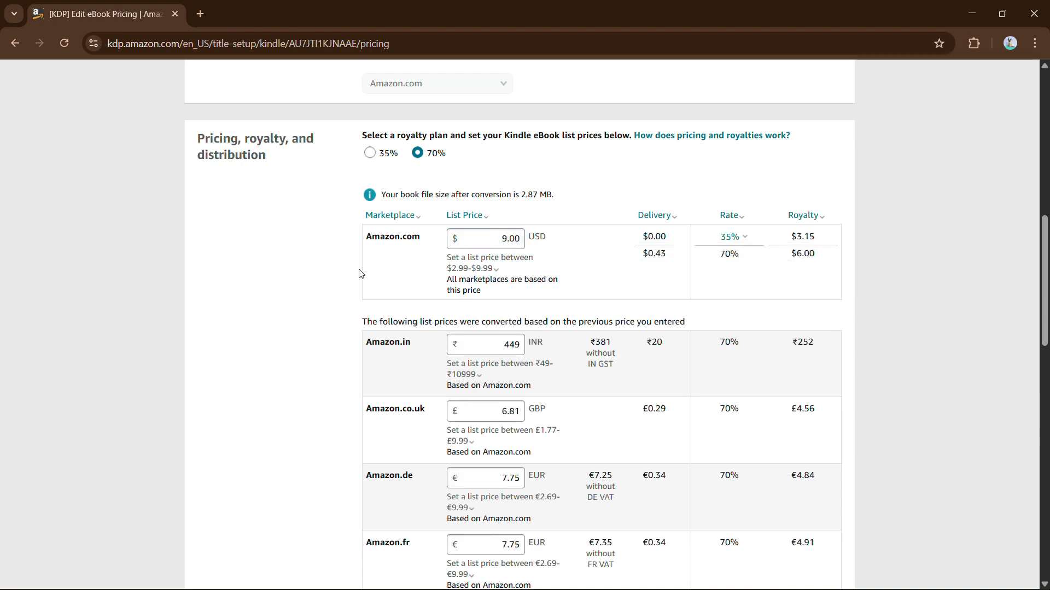
# Step: Keep the 35% royalty plan and publish the Kindle eBook
pyautogui.click(502, 237)
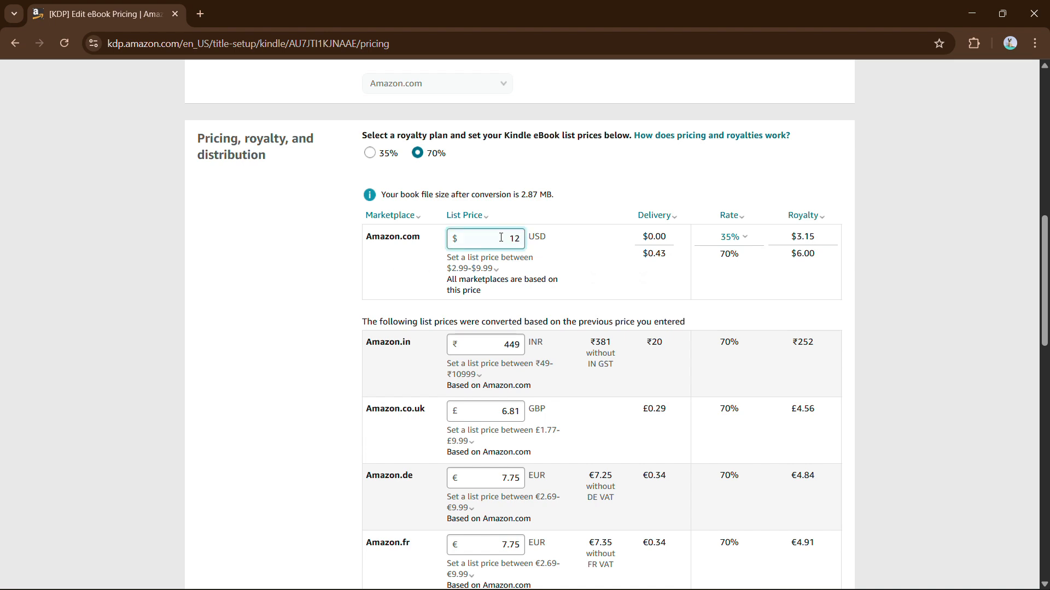
pyautogui.click(376, 153)
pyautogui.scroll(-1, 600, 197)
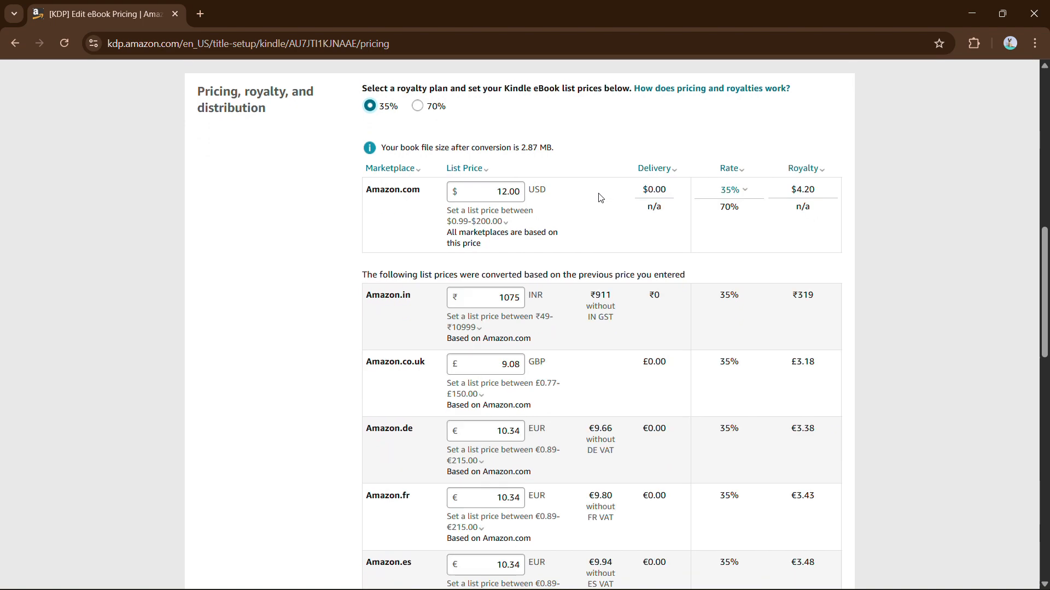
pyautogui.scroll(-1, 525, 177)
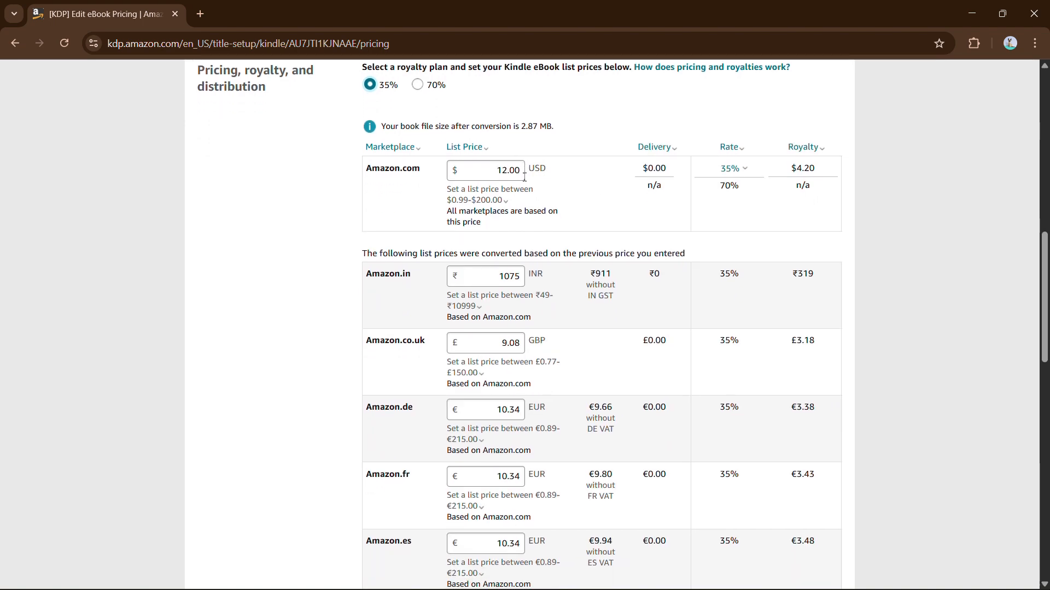
pyautogui.scroll(-2, 547, 230)
pyautogui.scroll(4, 602, 283)
pyautogui.scroll(-12, 604, 286)
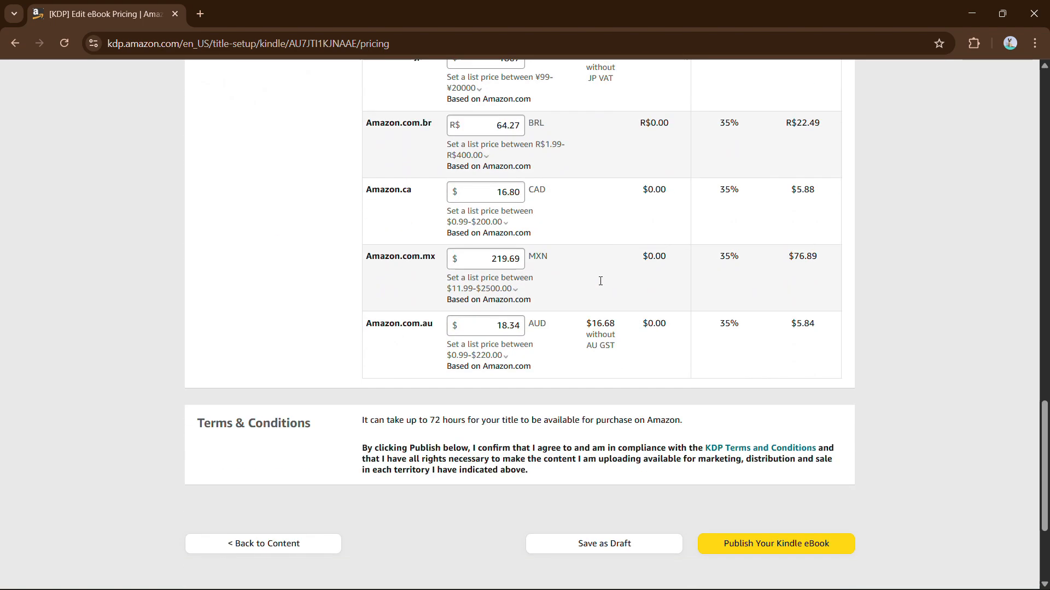
pyautogui.scroll(-3, 601, 281)
pyautogui.click(726, 361)
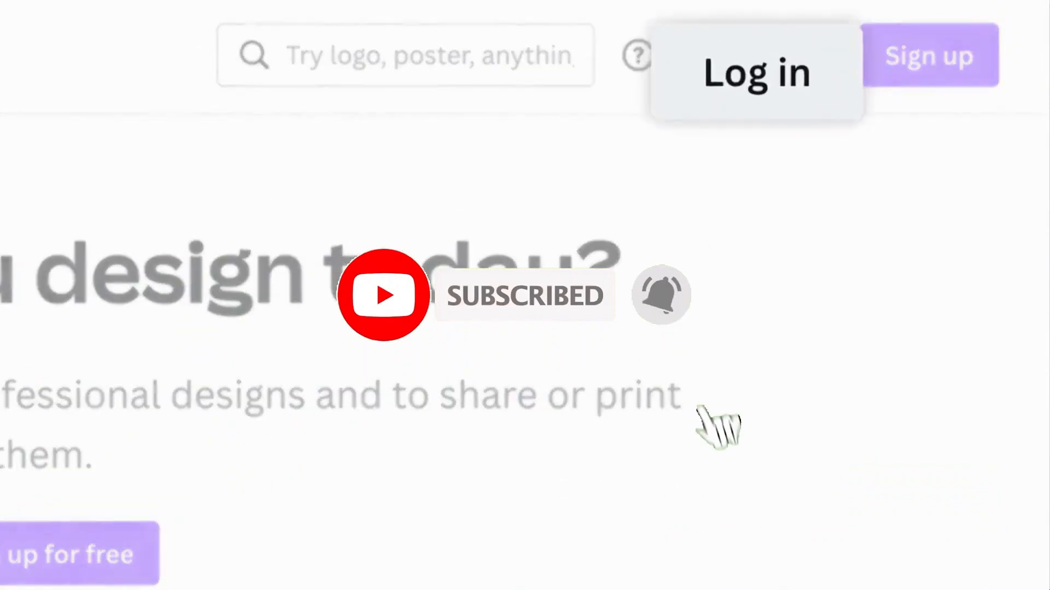
# Step: Begin Canva sign-in via e-mail, entering the account e-mail address and continuing
pyautogui.click(757, 72)
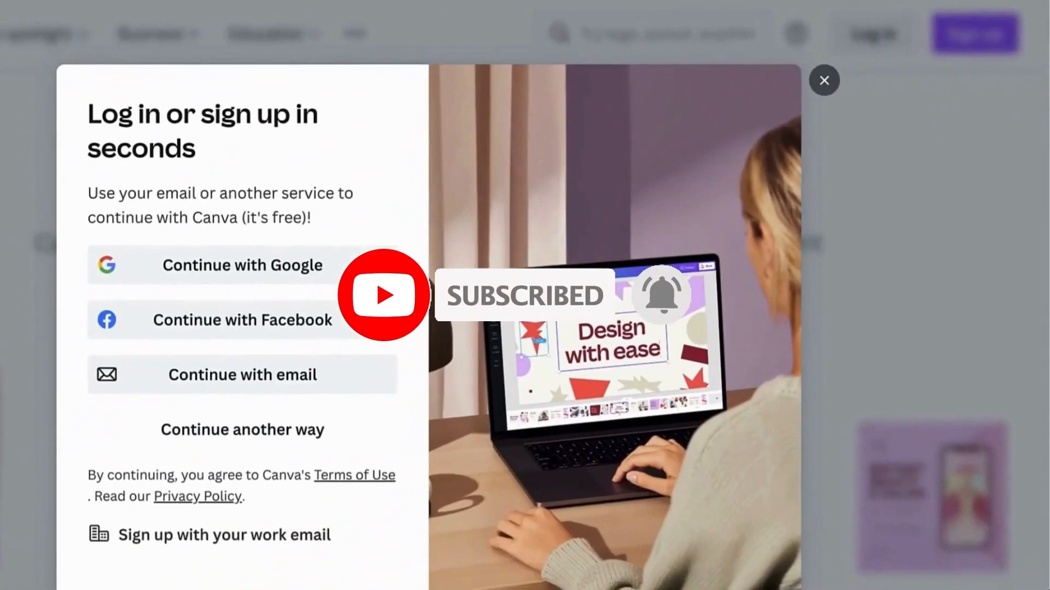
pyautogui.click(383, 372)
pyautogui.click(148, 243)
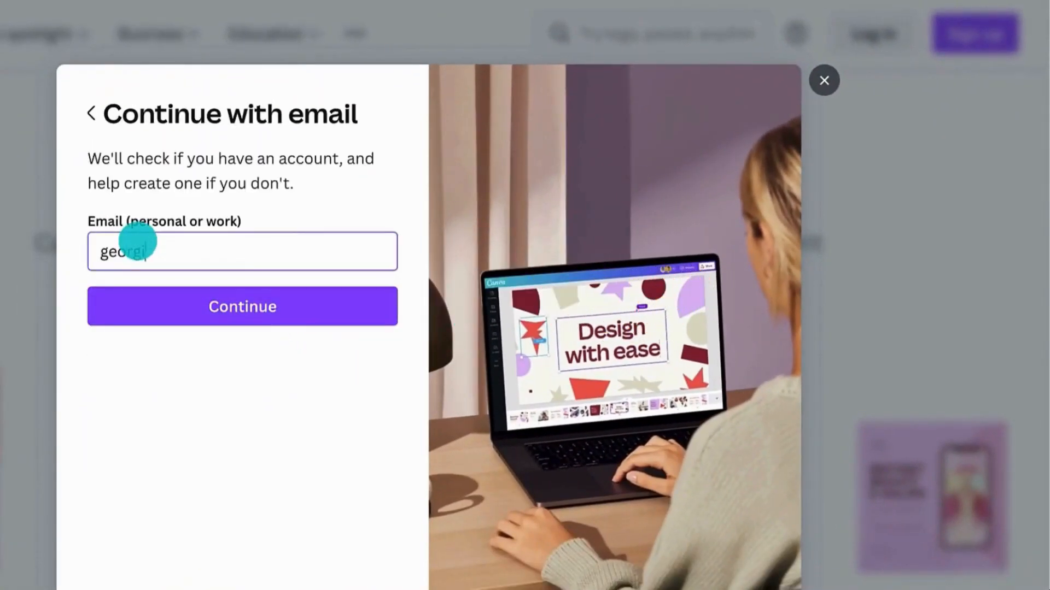
pyautogui.click(150, 288)
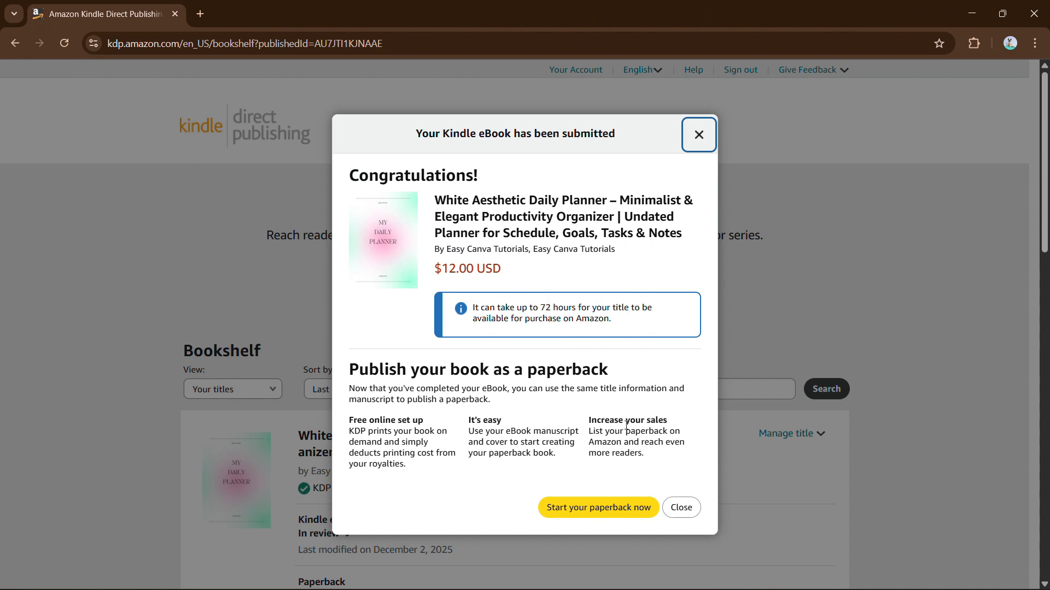
# Step: Close the submission dialog and find White Aesthetic Daily Planner on the Bookshelf, In review at $12.00
pyautogui.scroll(-5, 744, 389)
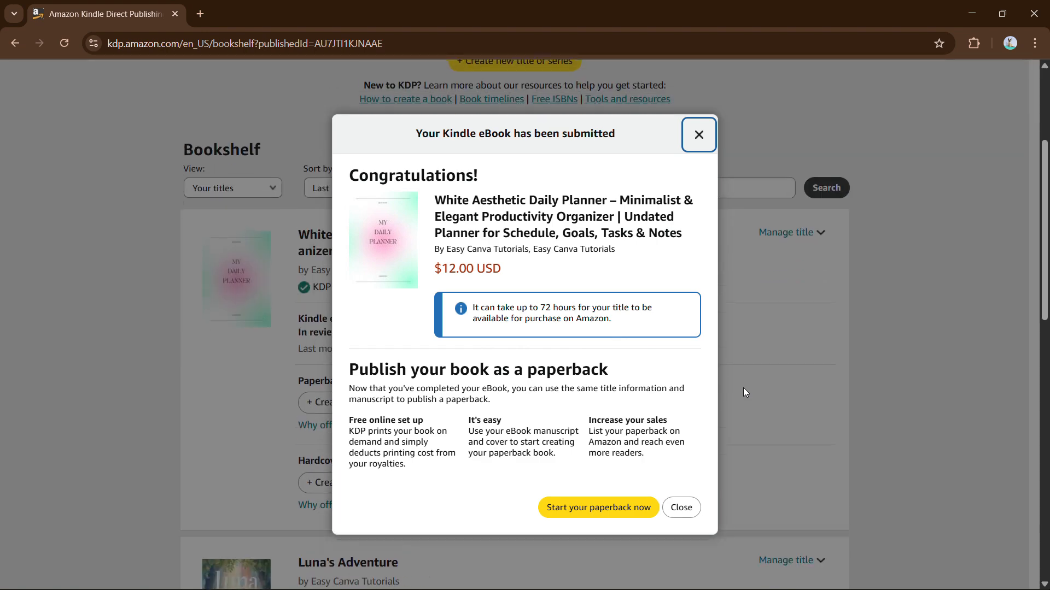
pyautogui.scroll(1, 743, 389)
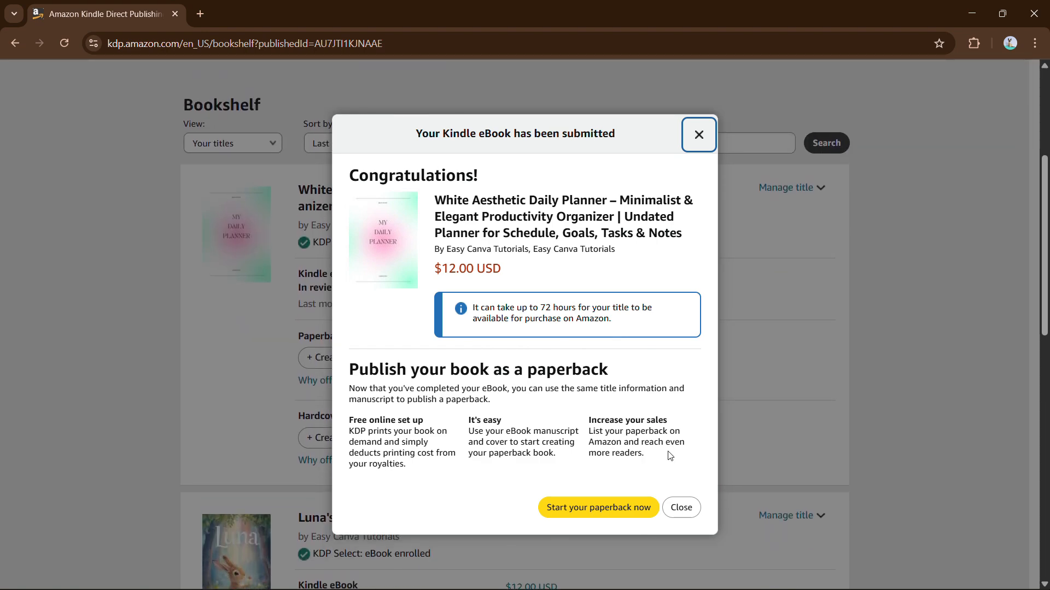
pyautogui.click(684, 506)
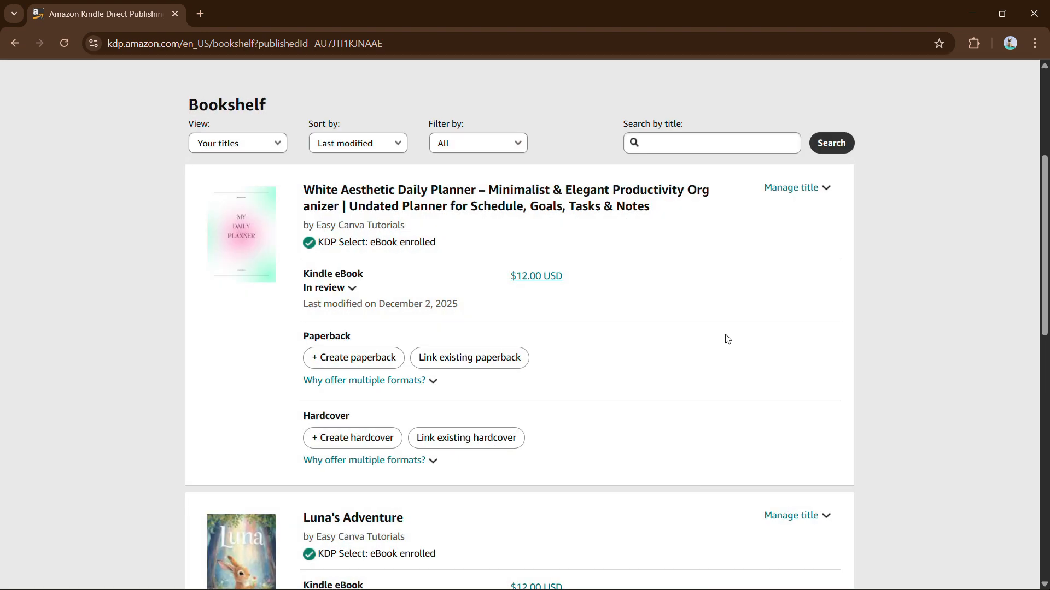
pyautogui.scroll(-1, 729, 335)
pyautogui.scroll(1, 729, 335)
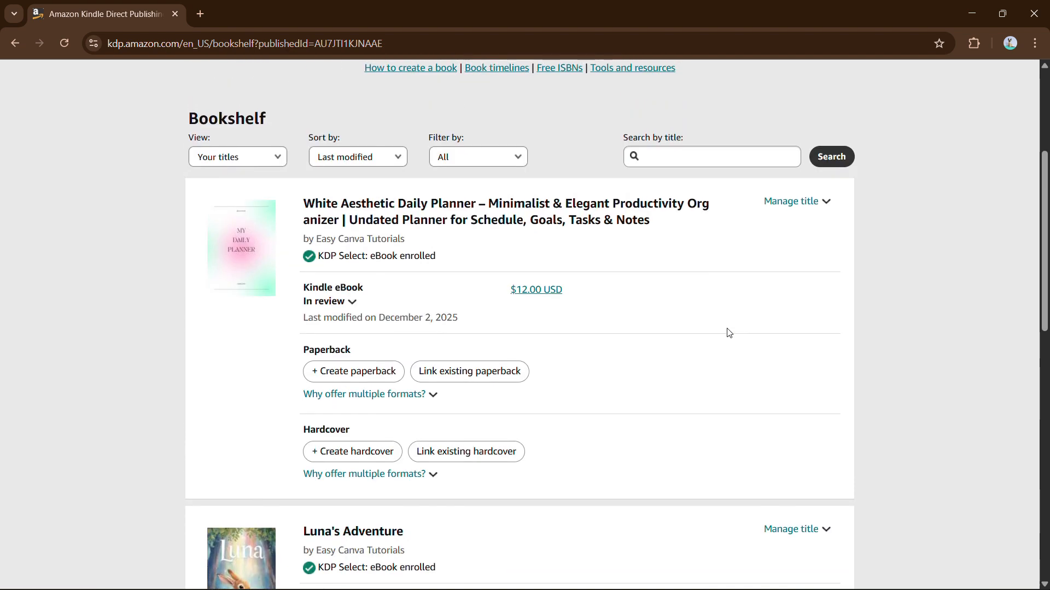
pyautogui.scroll(-1, 692, 298)
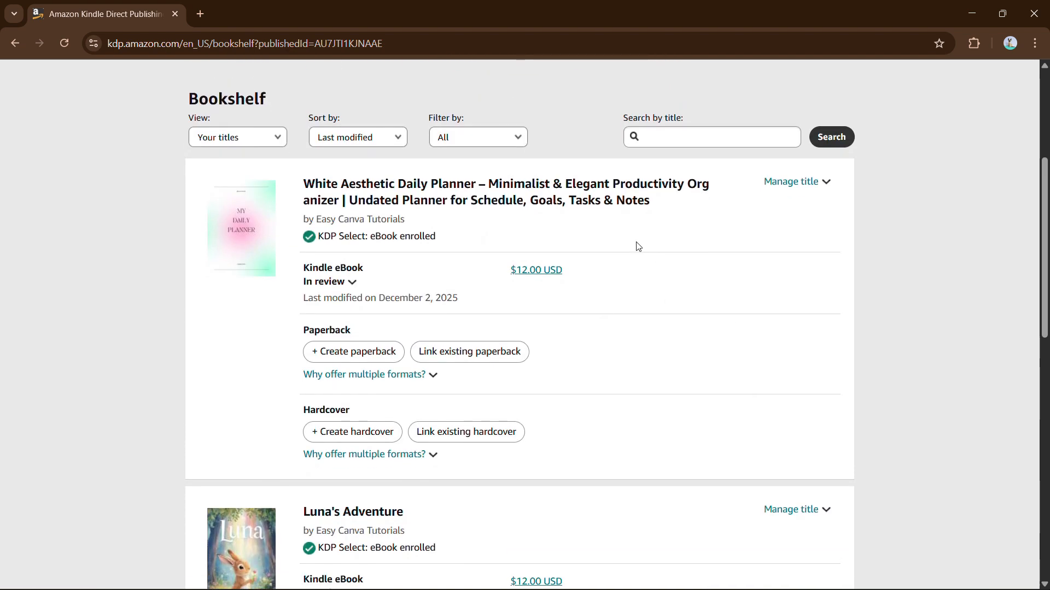
pyautogui.scroll(-1, 635, 243)
pyautogui.scroll(-2, 625, 241)
pyautogui.scroll(1, 624, 239)
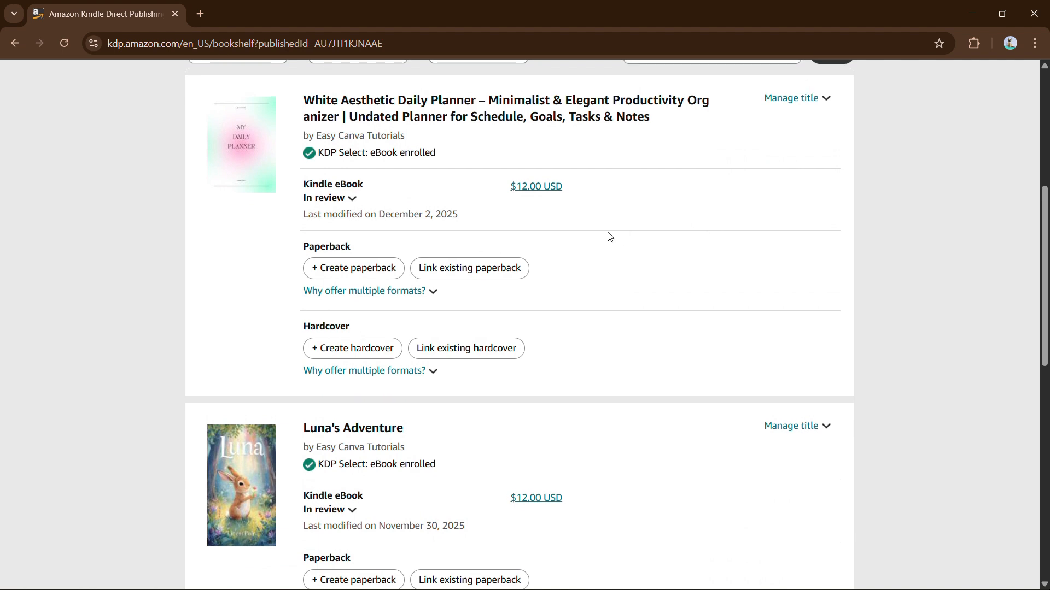
pyautogui.scroll(1, 607, 234)
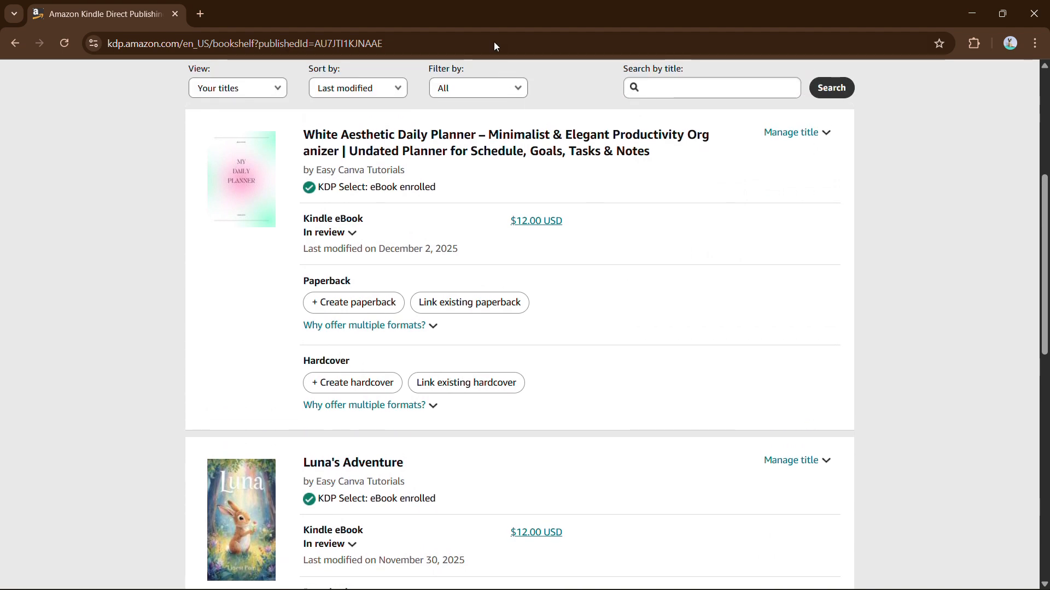